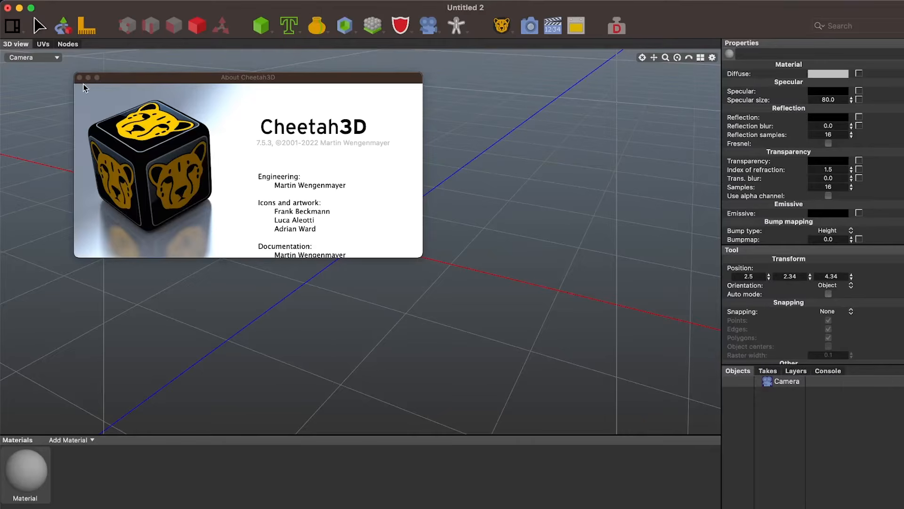
Close the About window and create a new document
left_click(80, 78)
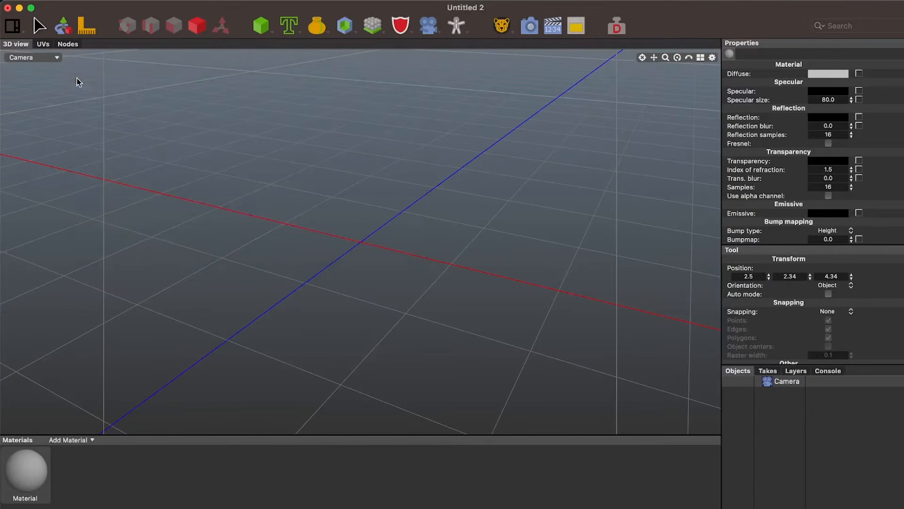
key("super+n")
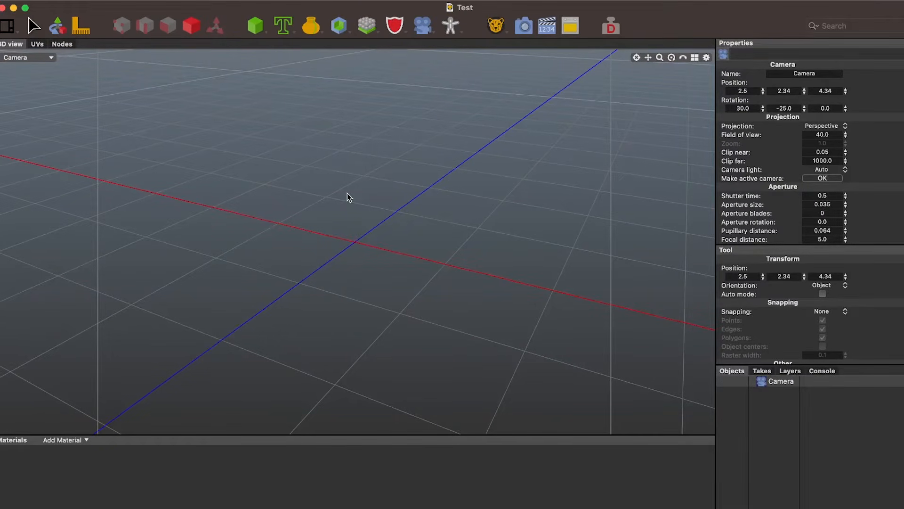
Add a Text spline object to the scene
left_click(287, 29)
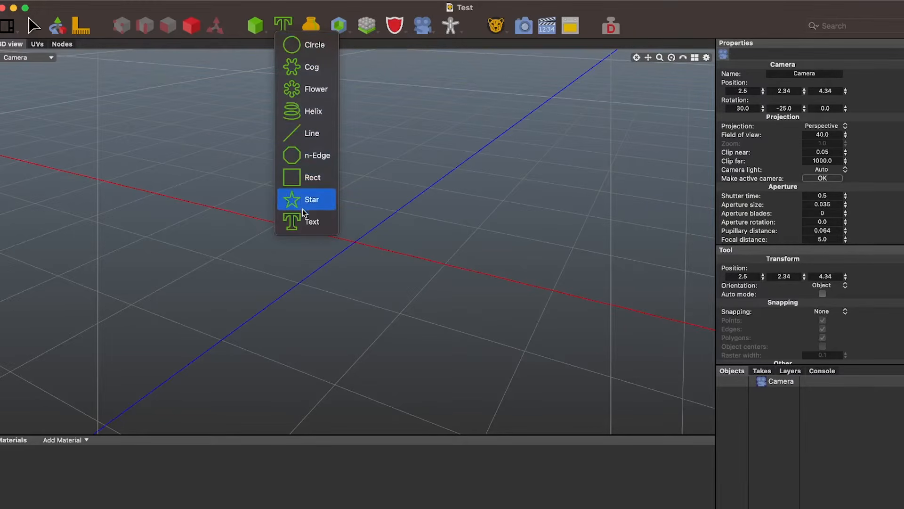
left_click(284, 14)
left_click(283, 29)
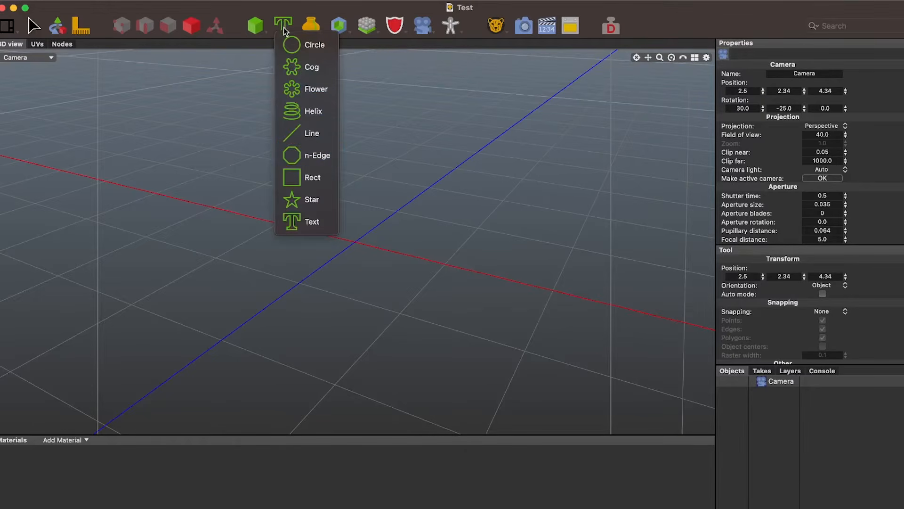
left_click(308, 223)
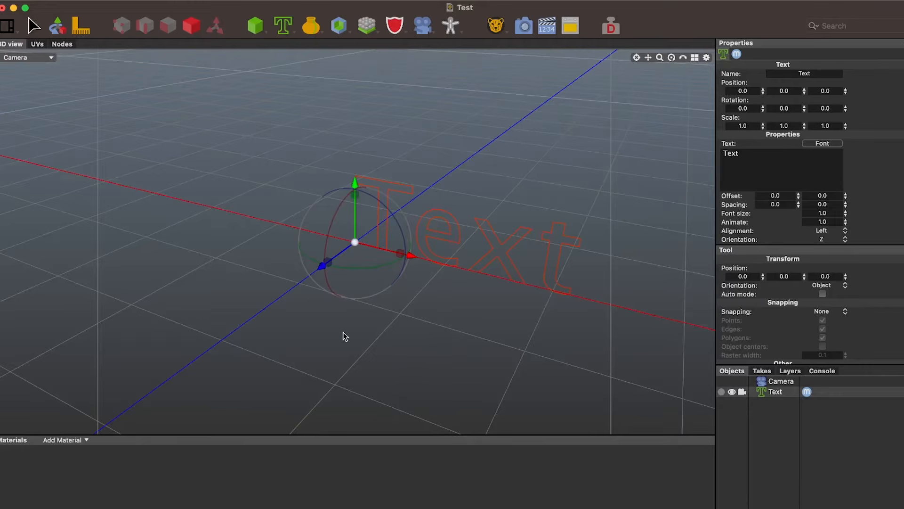
Add an Extrude object and nest the Text object inside it to turn the outline into solid 3D text
mouse_move(342, 332)
middle_mouse_down()
mouse_move(403, 324)
mouse_move(392, 341)
mouse_move(337, 331)
mouse_move(340, 304)
mouse_move(363, 299)
mouse_move(408, 323)
mouse_move(404, 336)
mouse_move(377, 349)
mouse_move(349, 345)
mouse_move(345, 318)
mouse_move(358, 315)
mouse_move(361, 329)
mouse_move(350, 327)
mouse_move(346, 342)
mouse_move(371, 345)
mouse_move(388, 328)
mouse_move(391, 286)
mouse_move(366, 281)
mouse_move(345, 305)
mouse_move(347, 322)
middle_mouse_up()
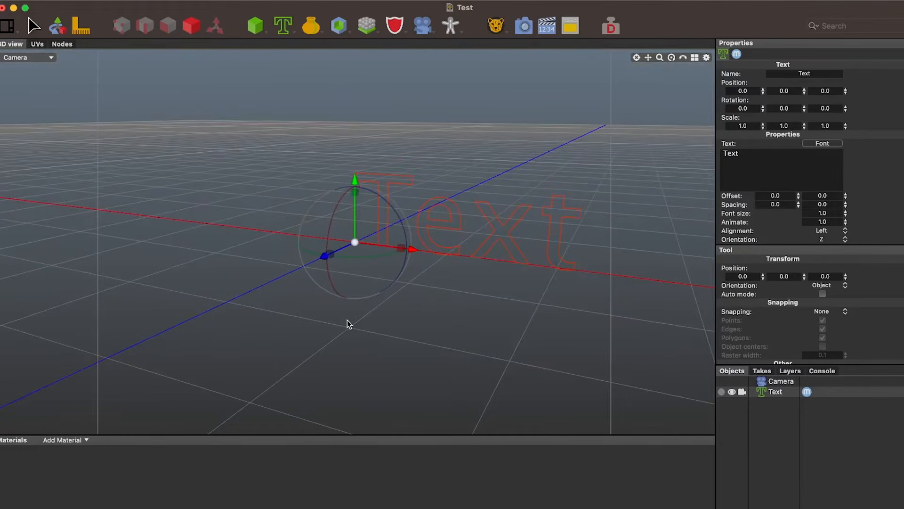
left_click_drag(649, 58, 566, 71)
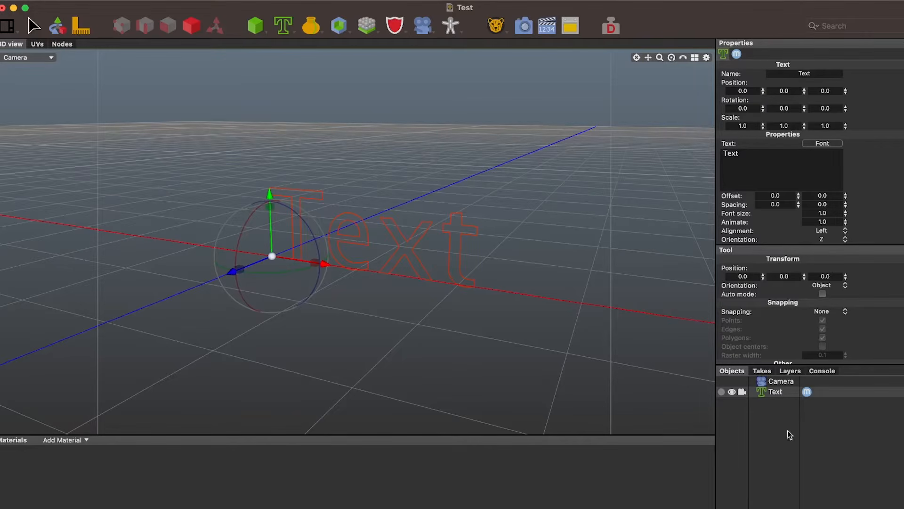
left_click(775, 391)
left_click(781, 383)
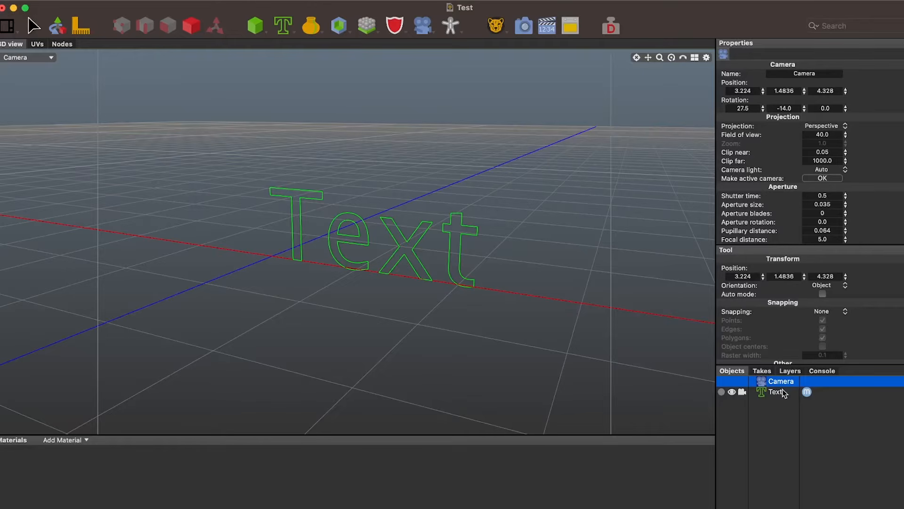
left_click(784, 392)
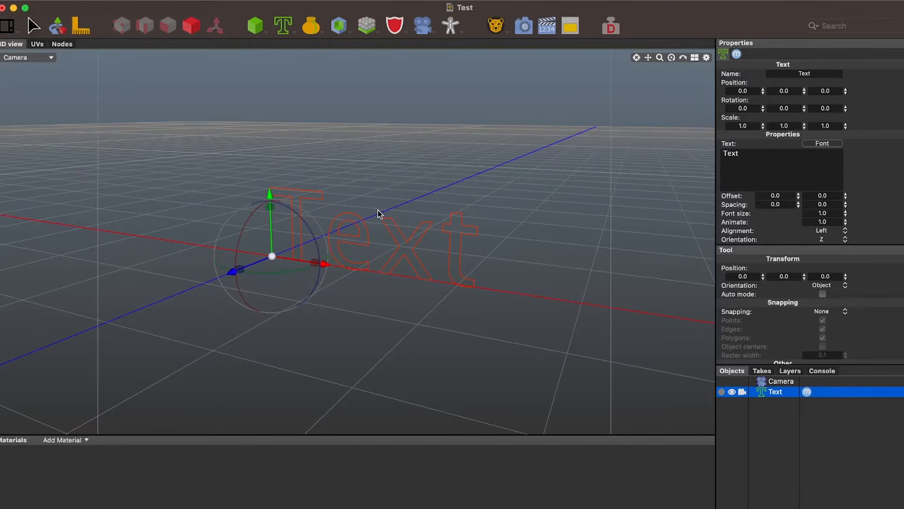
left_click(311, 25)
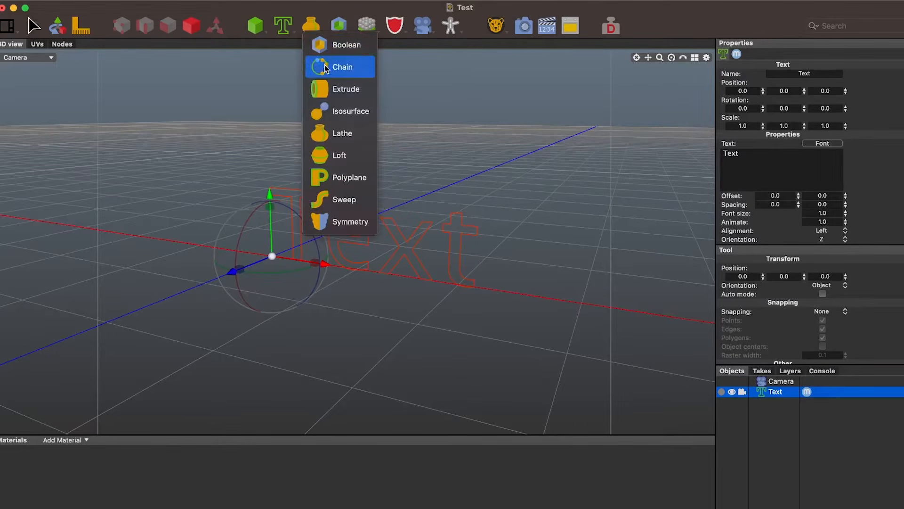
left_click(326, 89)
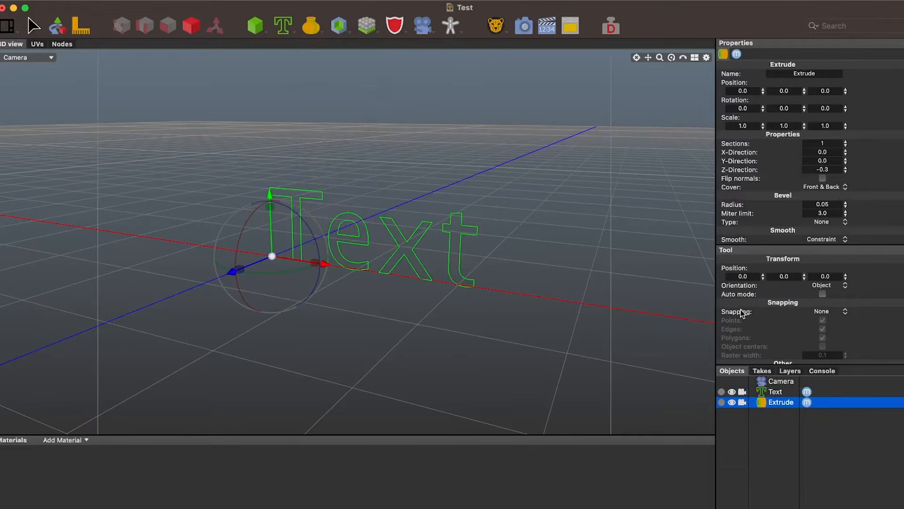
left_click(775, 392)
left_click_drag(775, 392, 788, 402)
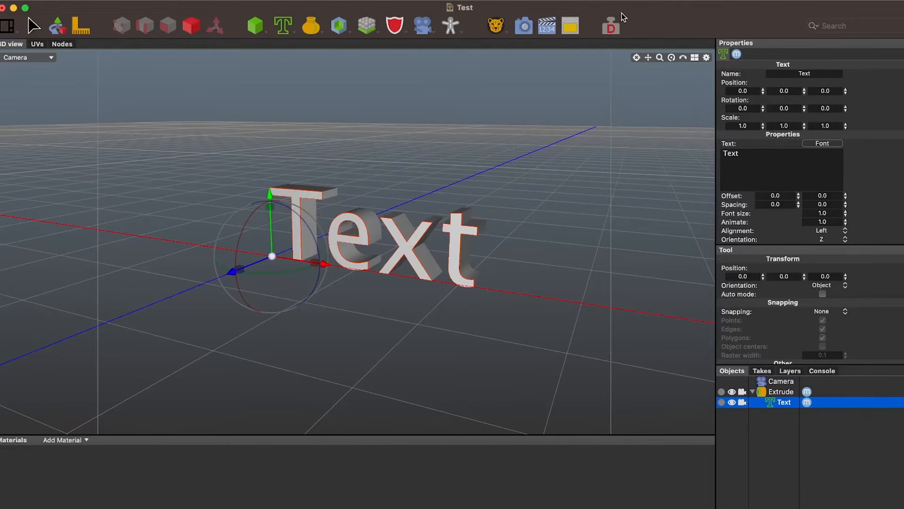
Render a still image of the extruded text and return to the scene
left_click_drag(648, 57, 618, 60)
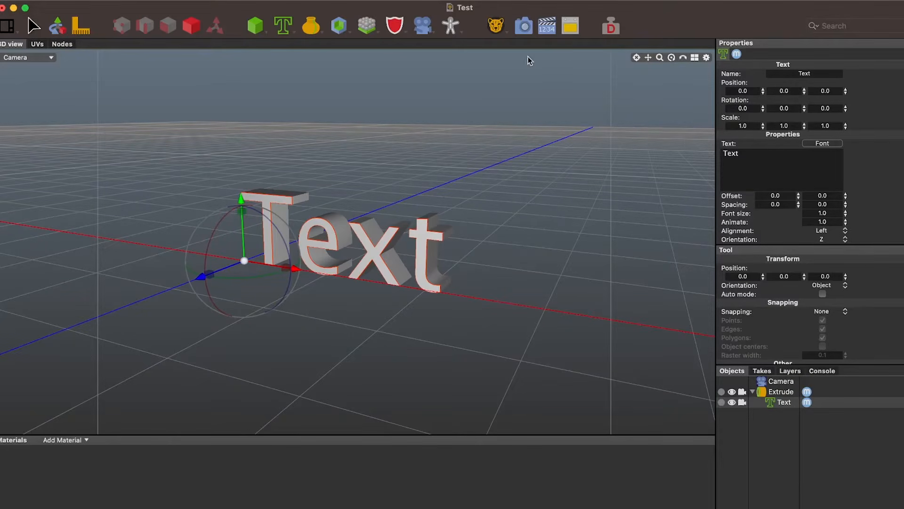
left_click(525, 29)
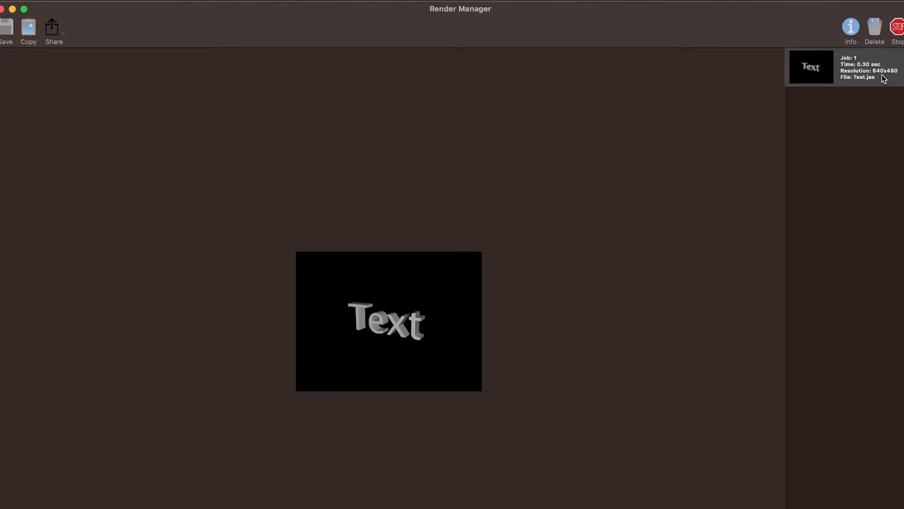
left_click_drag(705, 19, 719, 160)
left_click(704, 42)
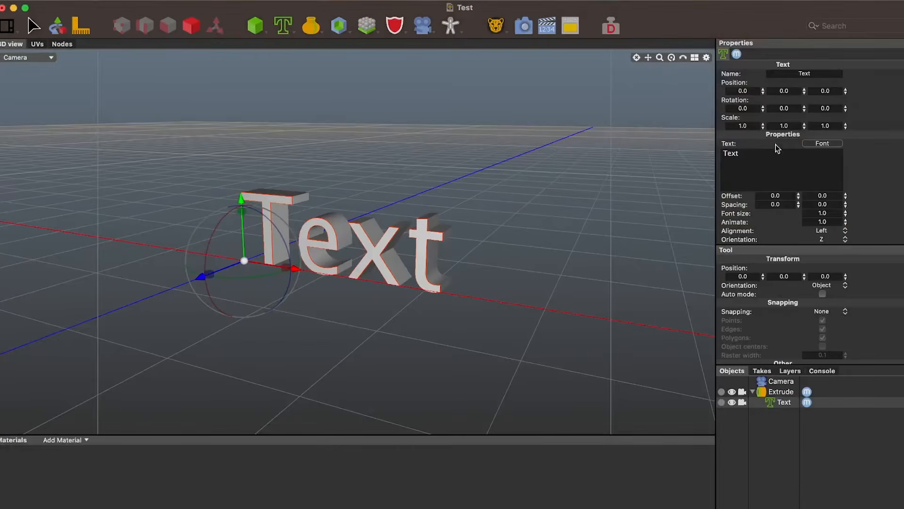
Set the render resolution to 1920 by 1080 in the Cheetah renderer properties
left_click(776, 379)
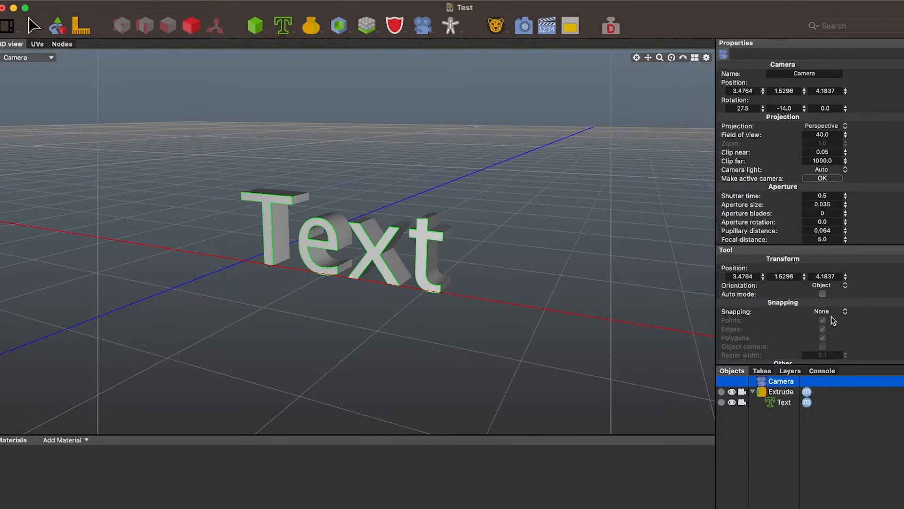
left_click(832, 381)
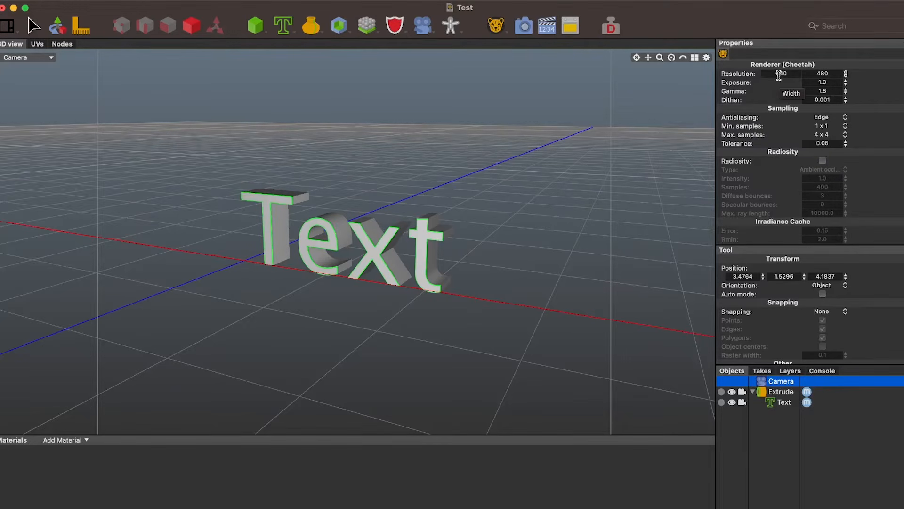
left_click(780, 74)
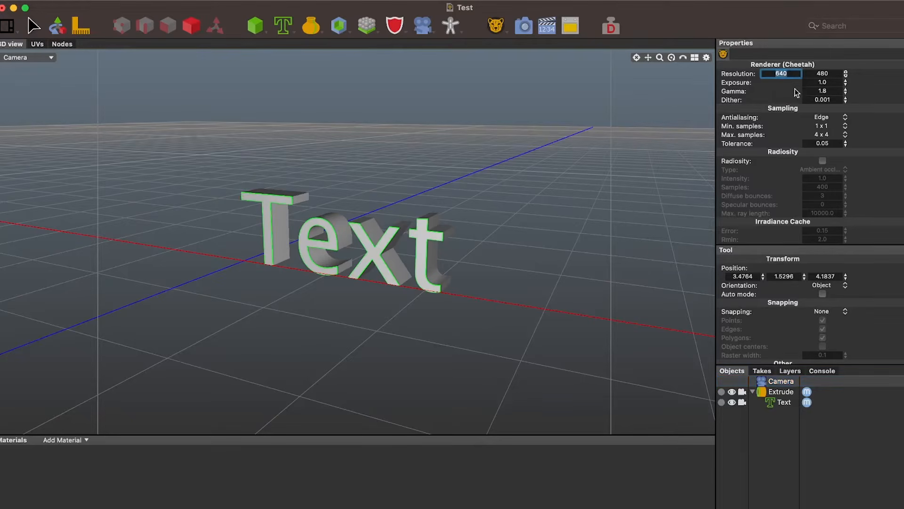
type("1920")
key("Tab")
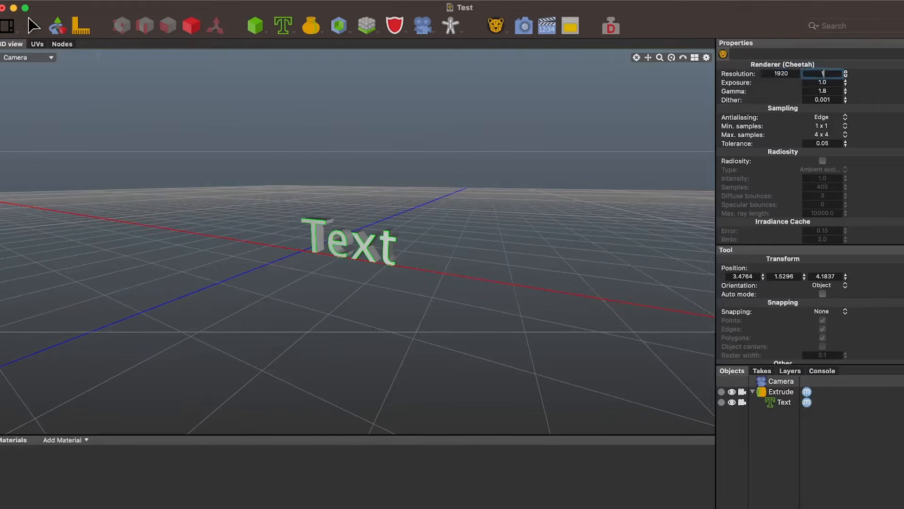
type("1080")
key("Return")
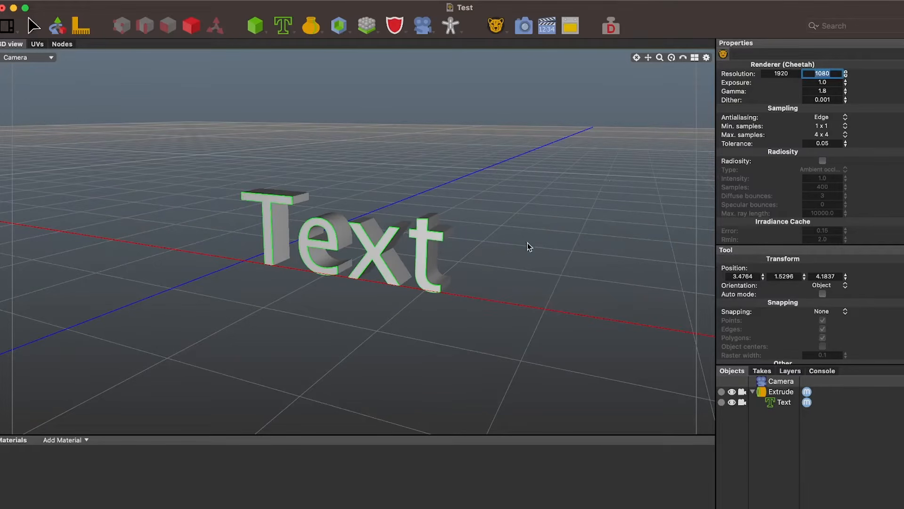
Render a close-up of the text at the current resolution and compare it with the first render job
scroll(530, 247, "up", 10)
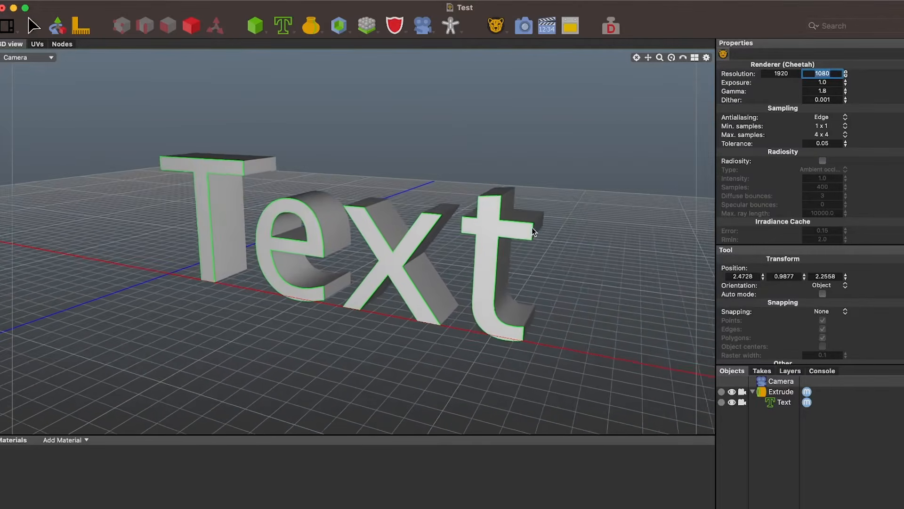
scroll(533, 231, "up", 8)
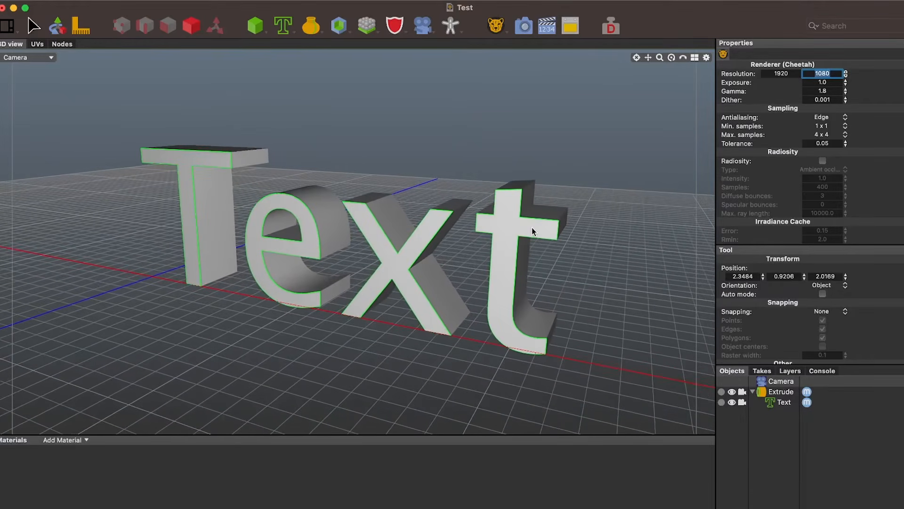
left_click(523, 27)
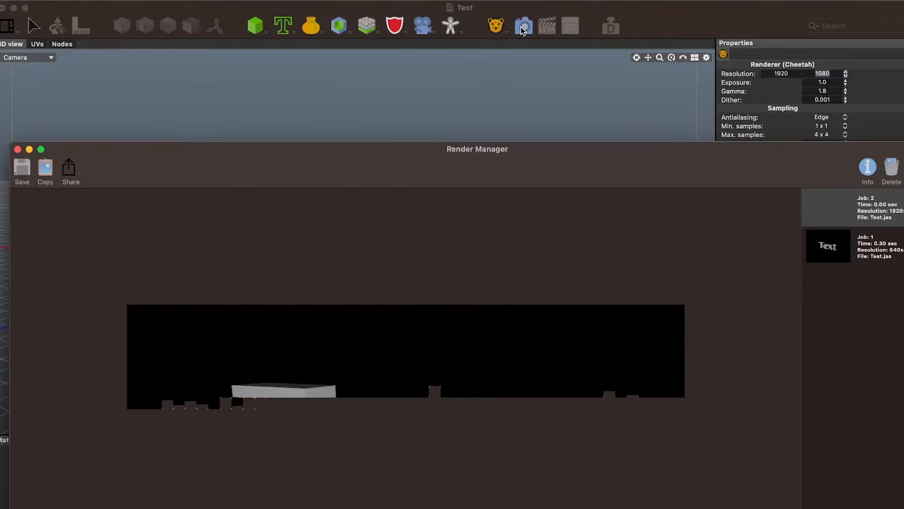
left_click_drag(589, 168, 575, 44)
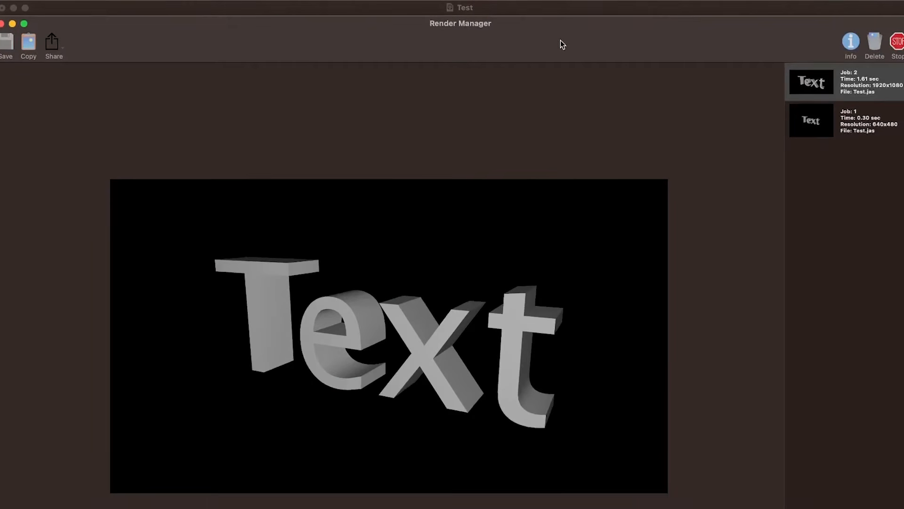
left_click(855, 118)
left_click(857, 81)
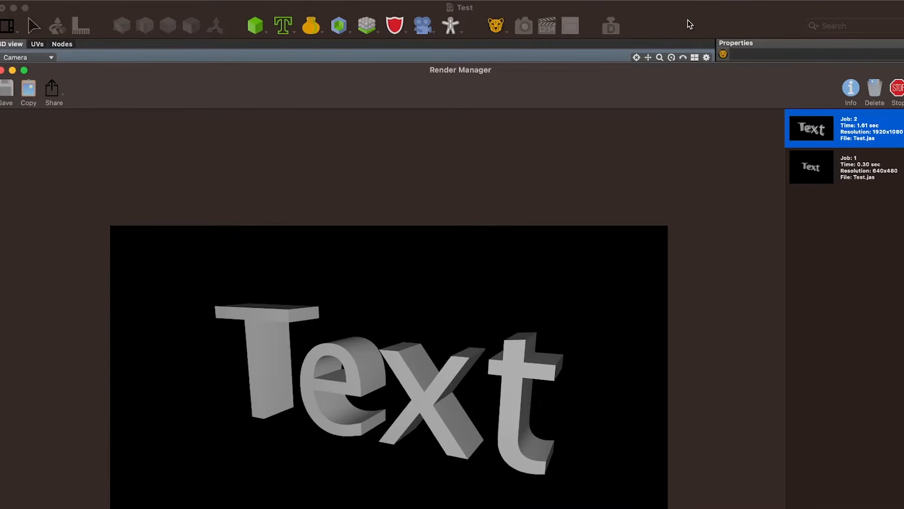
left_click(690, 24)
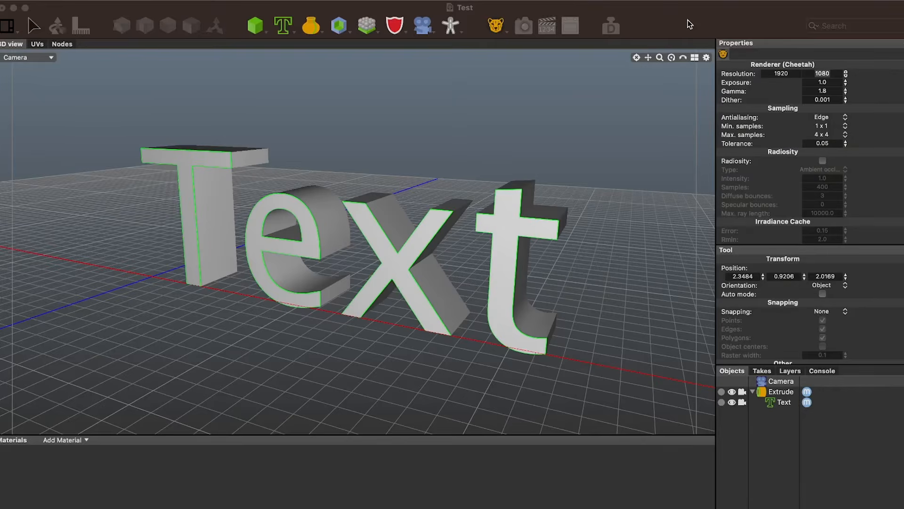
Replace the wording of the Text object with SUCCESS
left_click(528, 219)
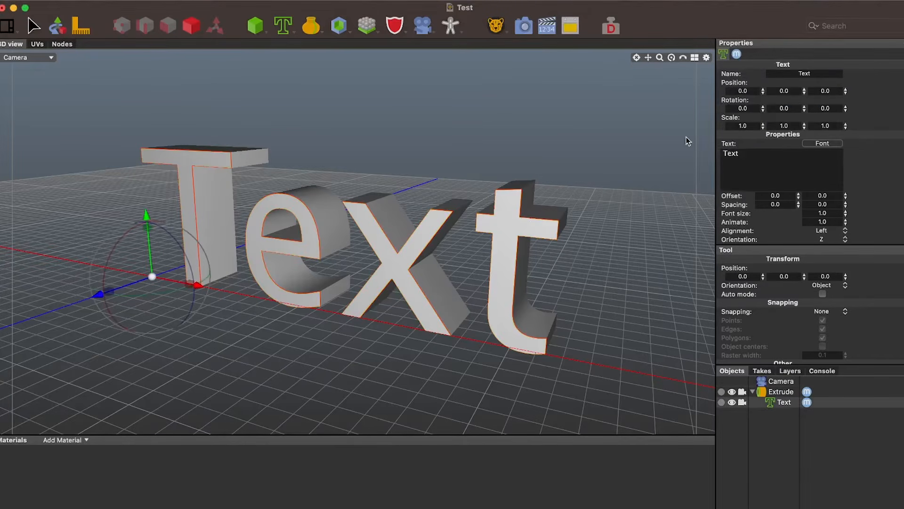
double_click(731, 154)
type("SUCEE")
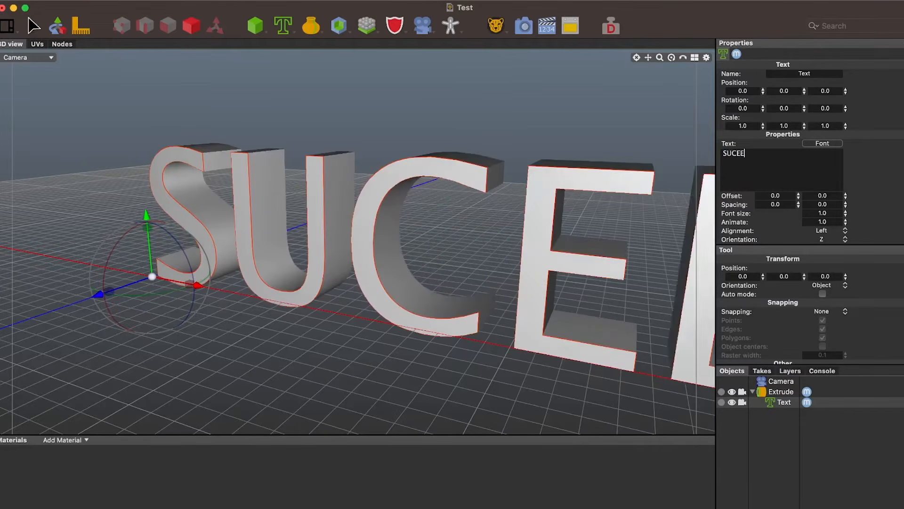
key("BackSpace")
key("BackSpace")
type("CESS")
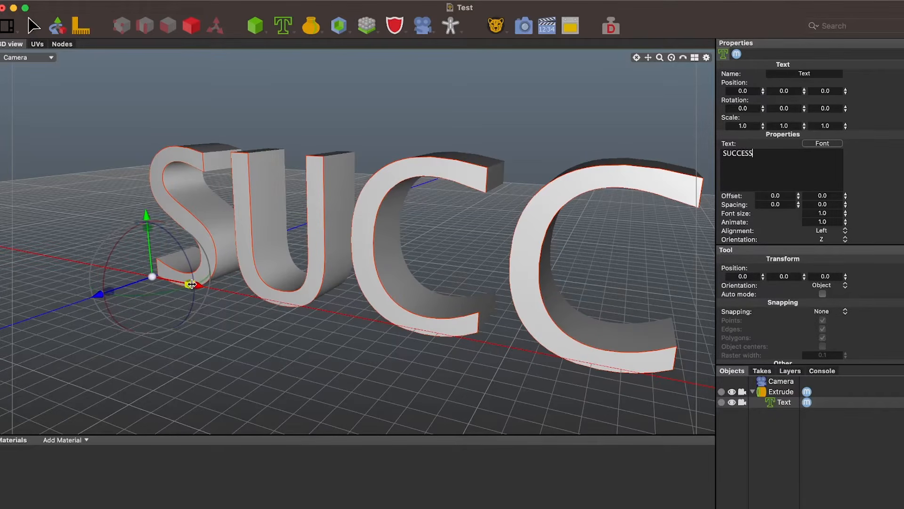
Try scaling the text separately to about 0.56 in X and 0.66 in Y, and undo both changes
scroll(377, 266, "down", 5)
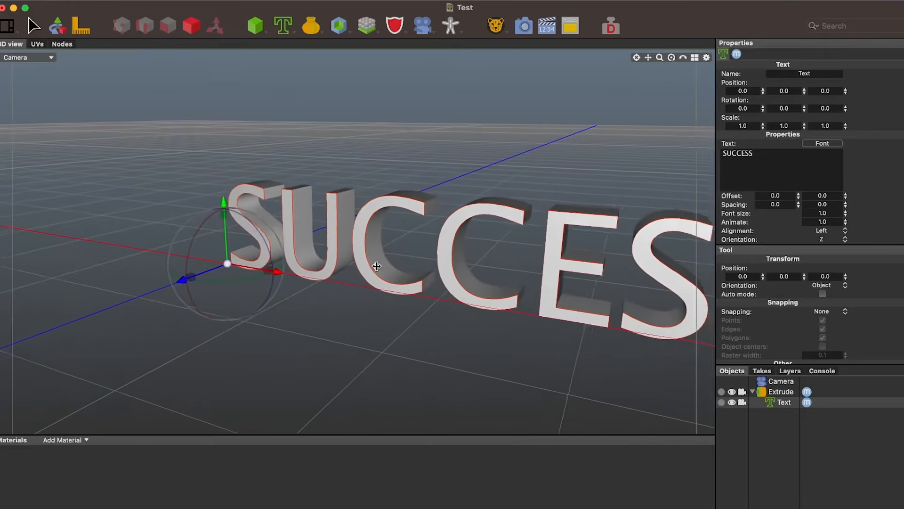
scroll(376, 266, "up", 5)
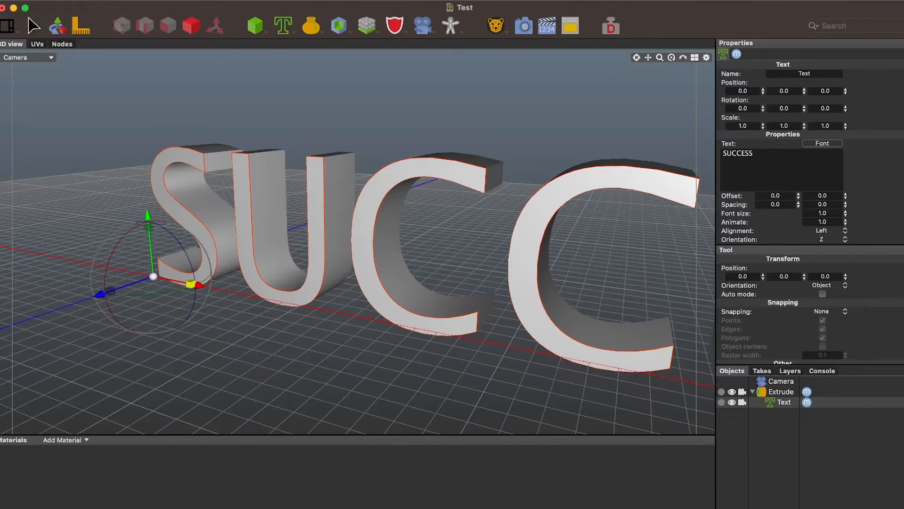
left_click_drag(190, 284, 106, 273)
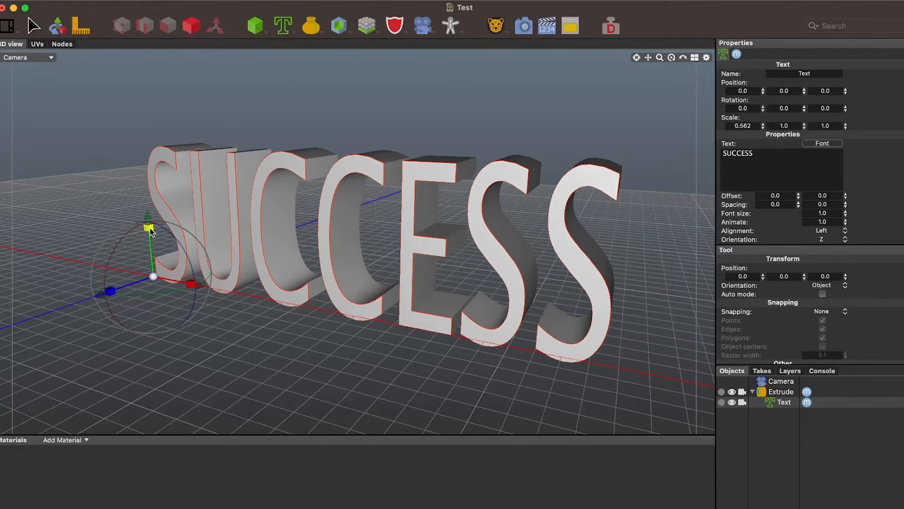
left_click_drag(148, 228, 144, 292)
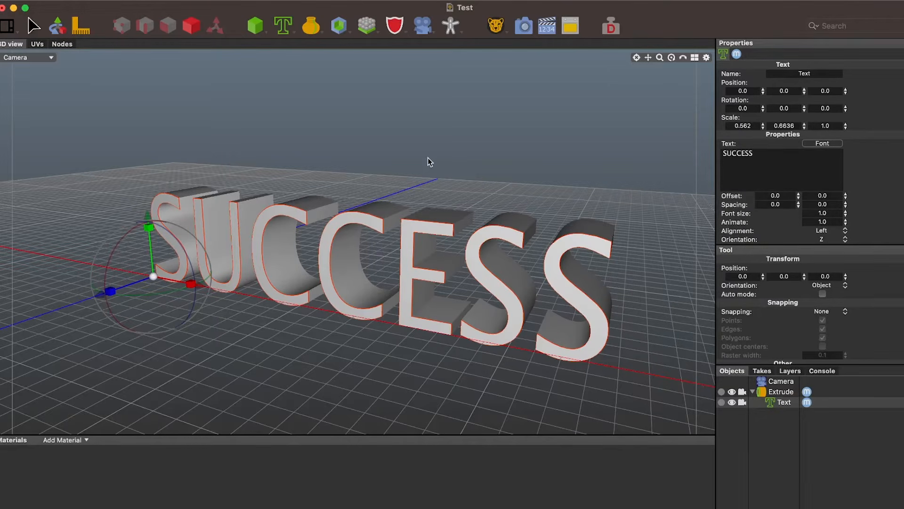
key("super+z")
key("super+z")
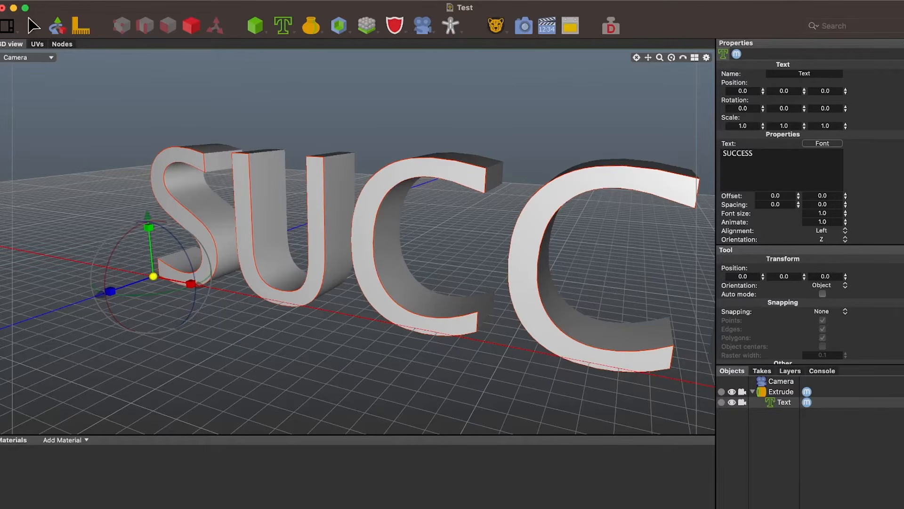
Scale the Text object down to about 0.54 in X and Y and 0.23 in Z, and select its parent Extrude object
left_click_drag(153, 277, 116, 277)
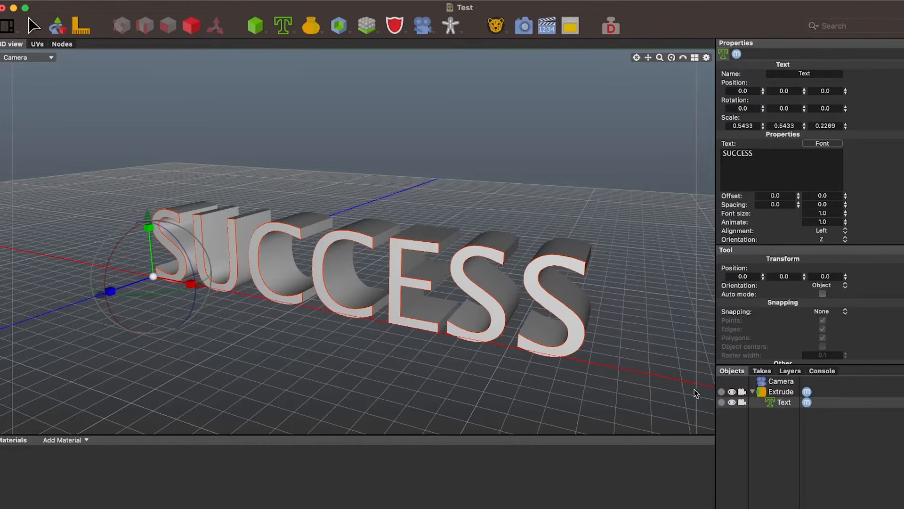
left_click(780, 392)
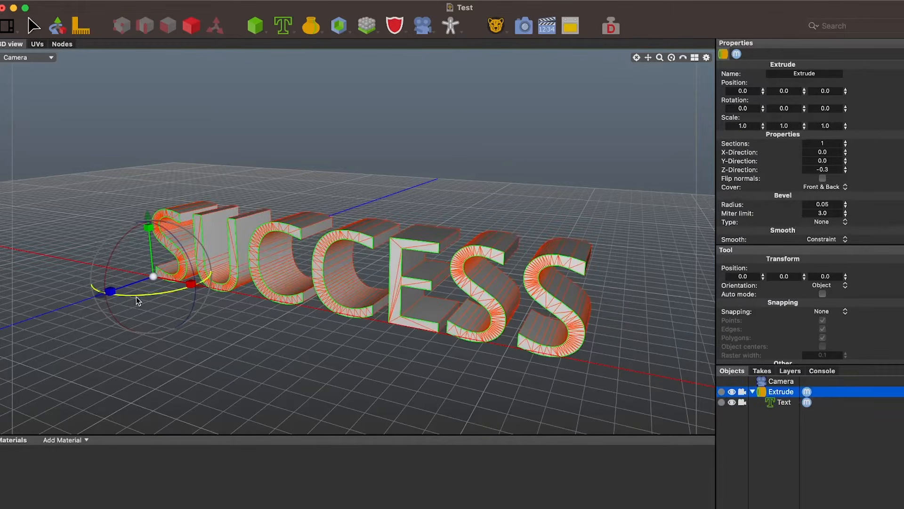
Stretch the Extrude object along Z to a scale of about 1.03
mouse_move(111, 291)
left_mouse_down()
mouse_move(136, 283)
mouse_move(94, 297)
mouse_move(110, 291)
left_mouse_up()
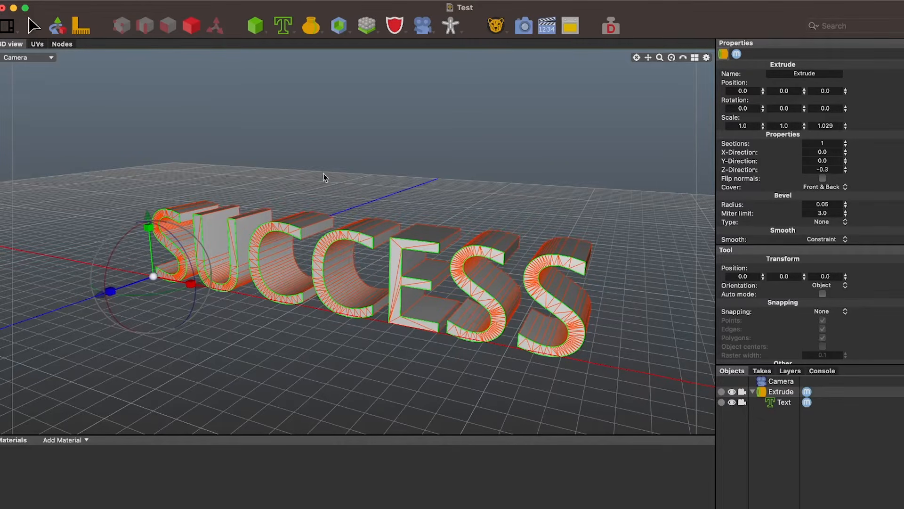
left_click(571, 314)
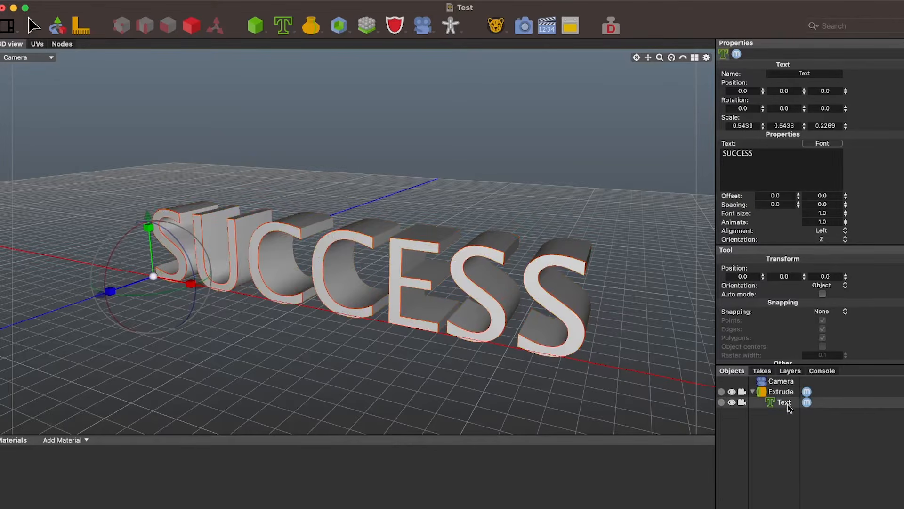
left_click(555, 281)
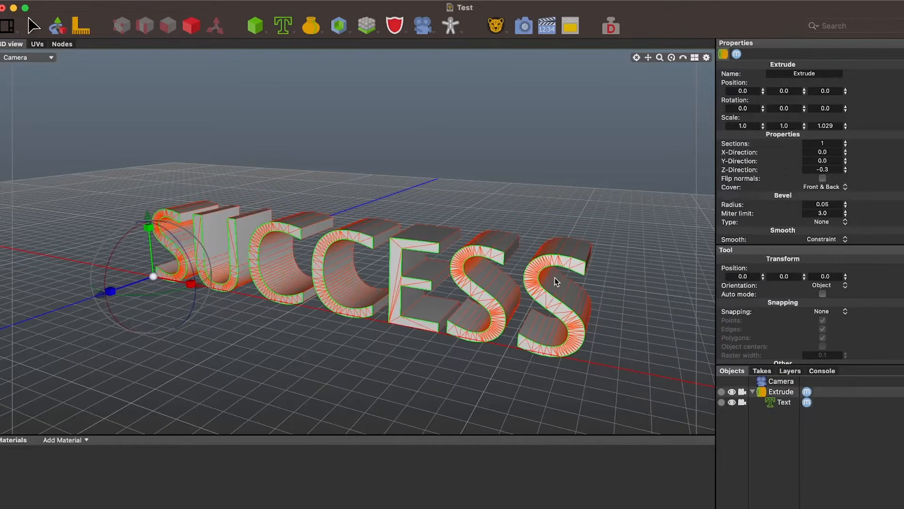
Change the font of the SUCCESS Text object to Good Pro in the Medium style
left_click(543, 287)
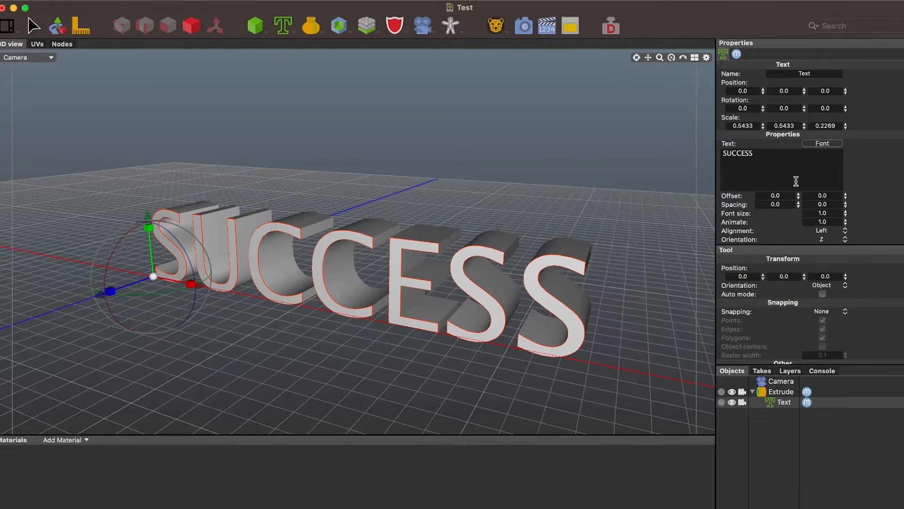
left_click(821, 145)
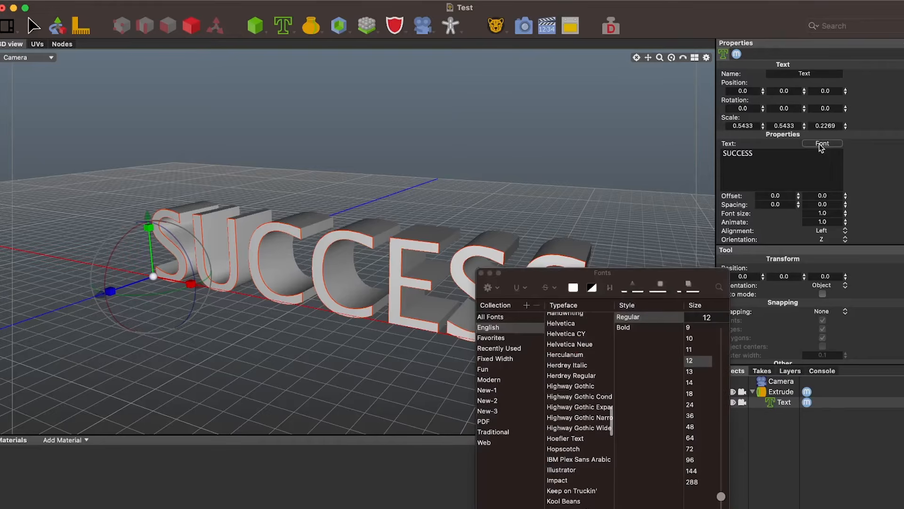
scroll(586, 407, "up", 10)
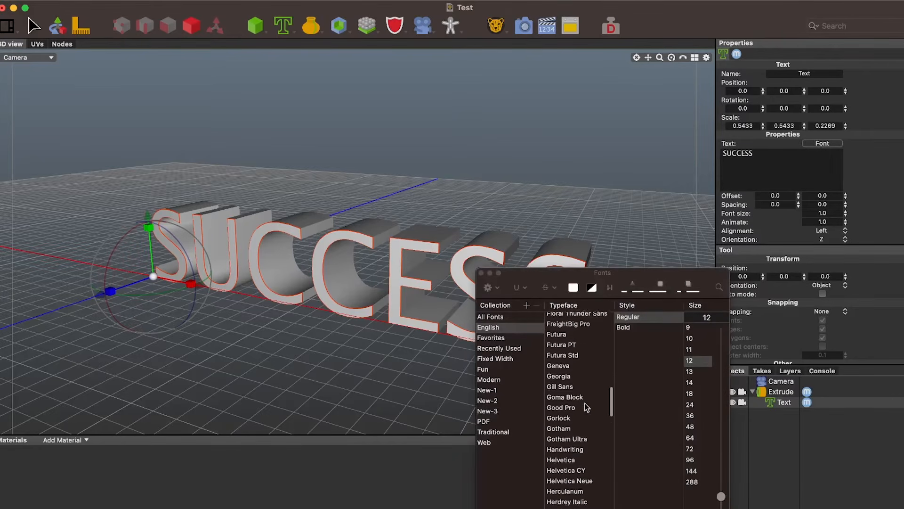
scroll(587, 407, "up", 1)
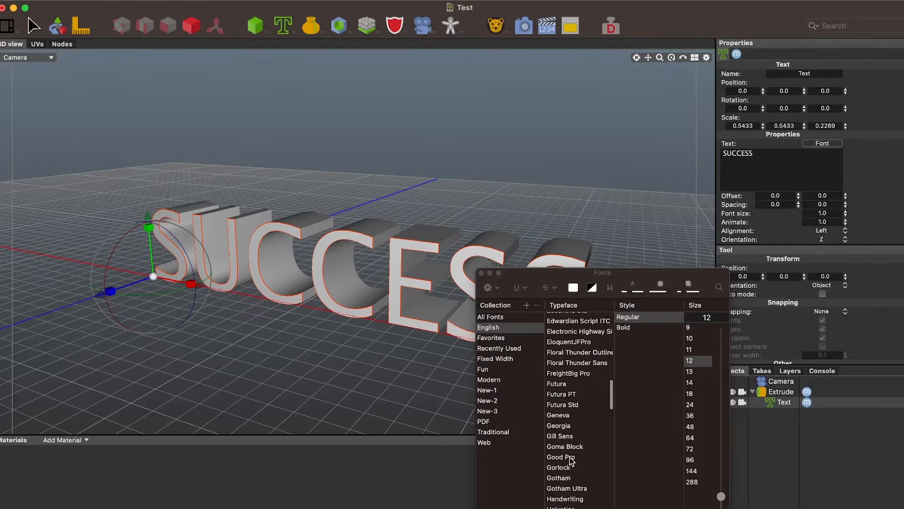
left_click(570, 457)
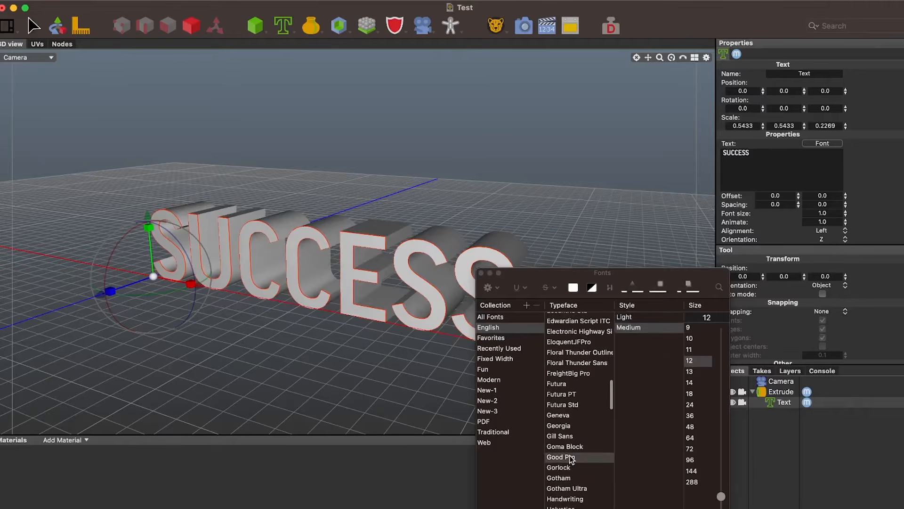
left_click(481, 273)
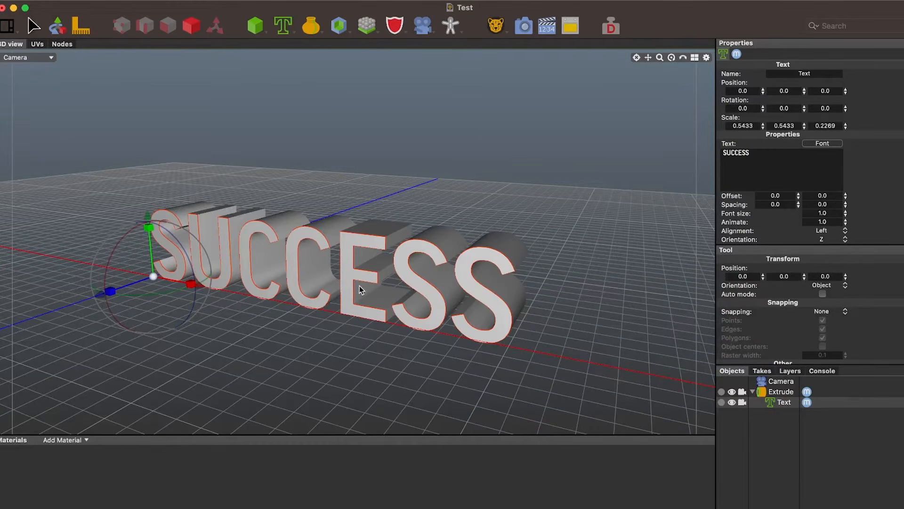
Reframe the camera view at a slight angle so the whole word SUCCESS fills most of the frame
mouse_move(360, 321)
middle_mouse_down()
mouse_move(402, 311)
mouse_move(407, 323)
mouse_move(386, 339)
mouse_move(366, 327)
middle_mouse_up()
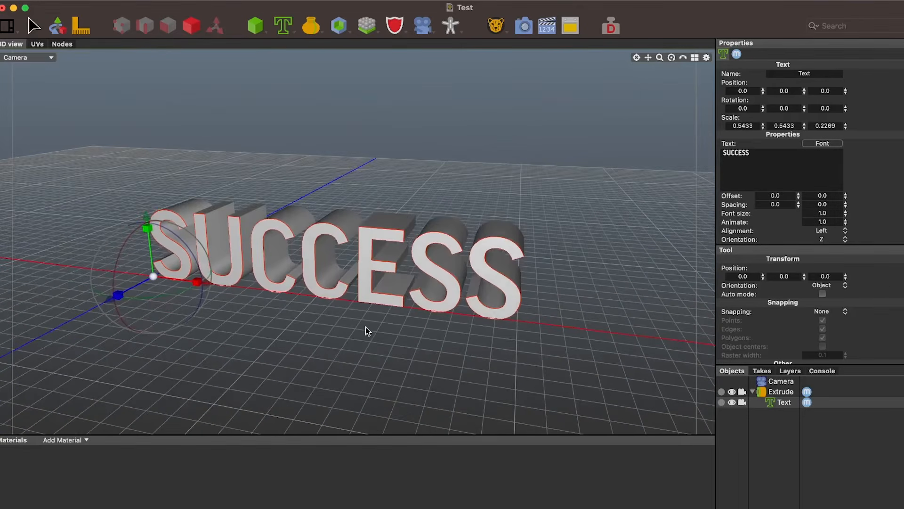
left_click_drag(650, 57, 675, 39)
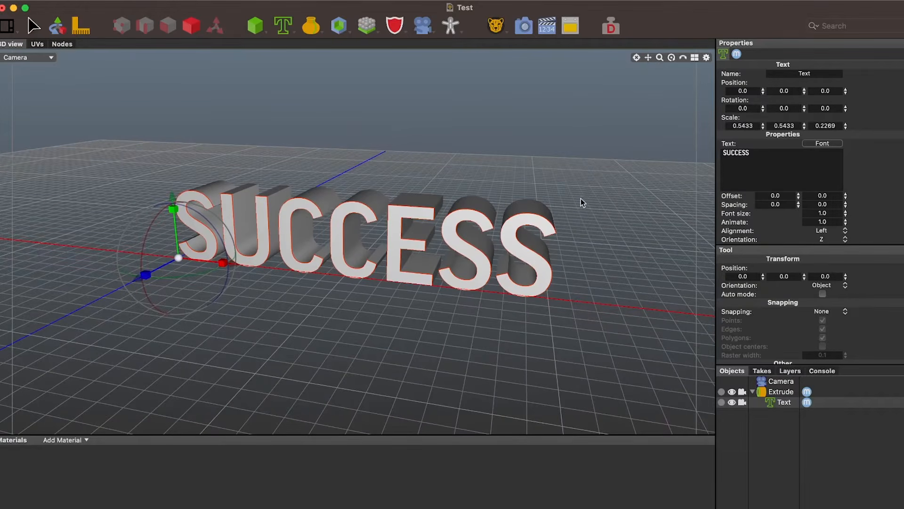
scroll(585, 176, "up", 4)
scroll(586, 176, "down", 2)
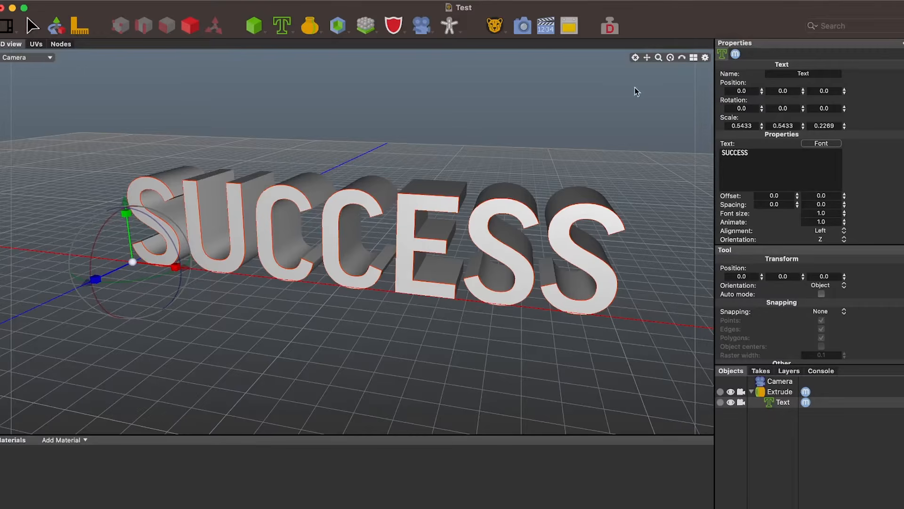
mouse_move(647, 55)
left_mouse_down()
mouse_move(631, 64)
mouse_move(647, 57)
left_mouse_up()
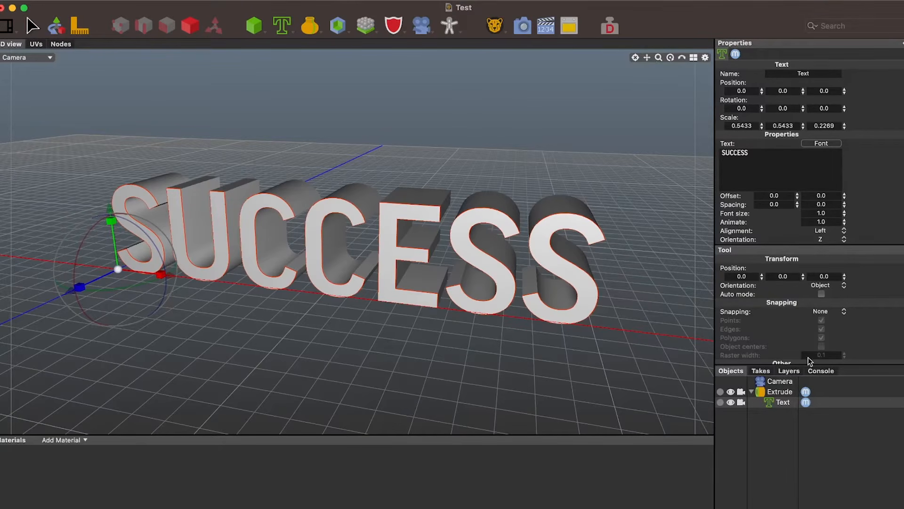
Look through the Camera settings and enable Radiosity with the ambient occlusion type in the Cheetah renderer settings
left_click(786, 380)
left_click(786, 382)
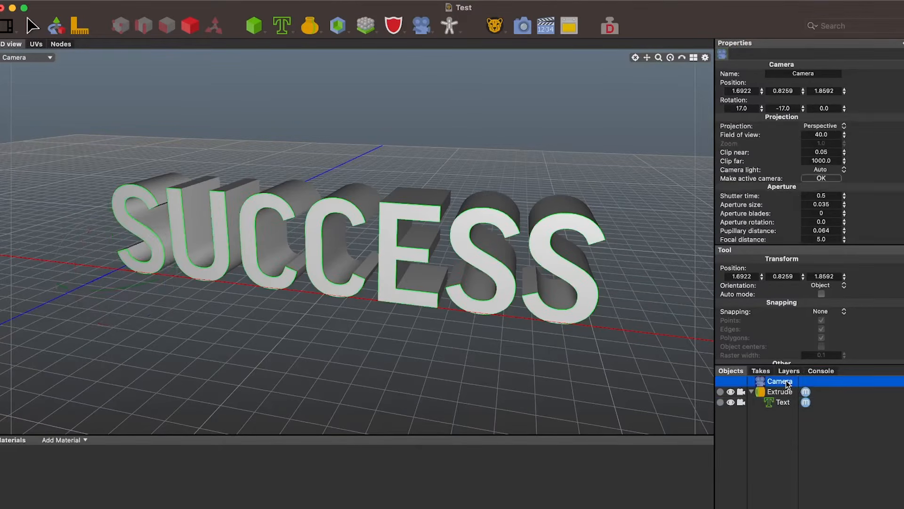
scroll(863, 205, "down", 4)
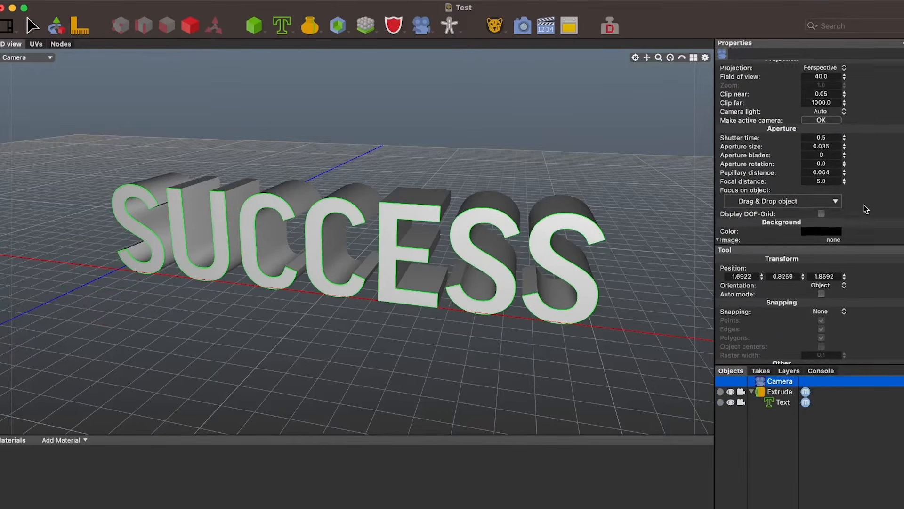
scroll(866, 209, "up", 5)
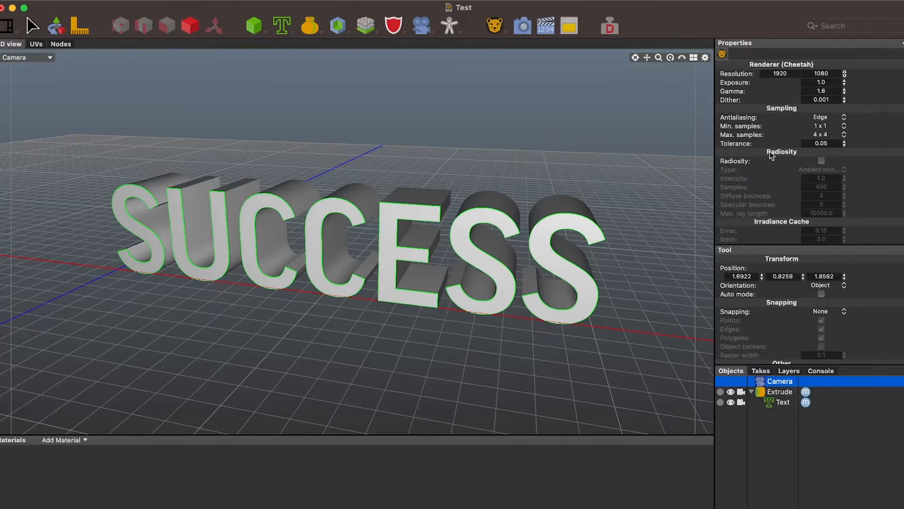
left_click(821, 161)
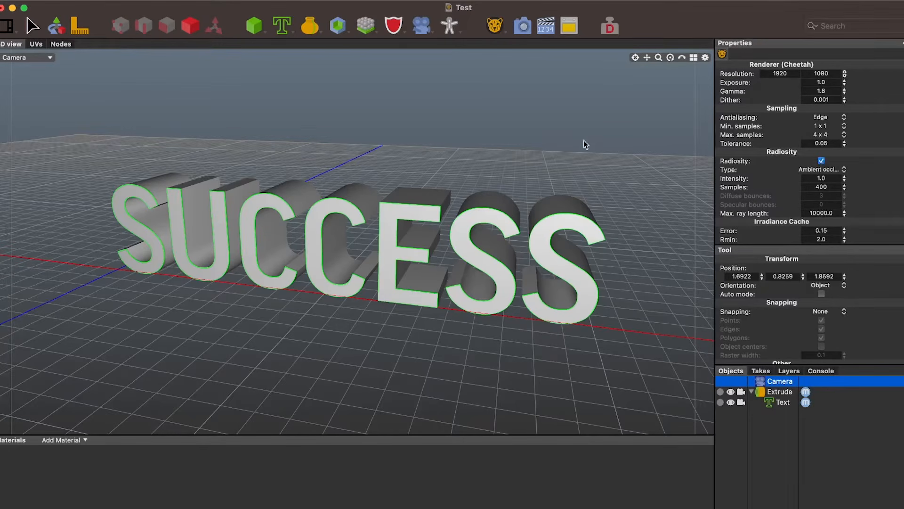
Render the SUCCESS text with radiosity and compare it with the earlier 1920x1080 render job
left_click(524, 26)
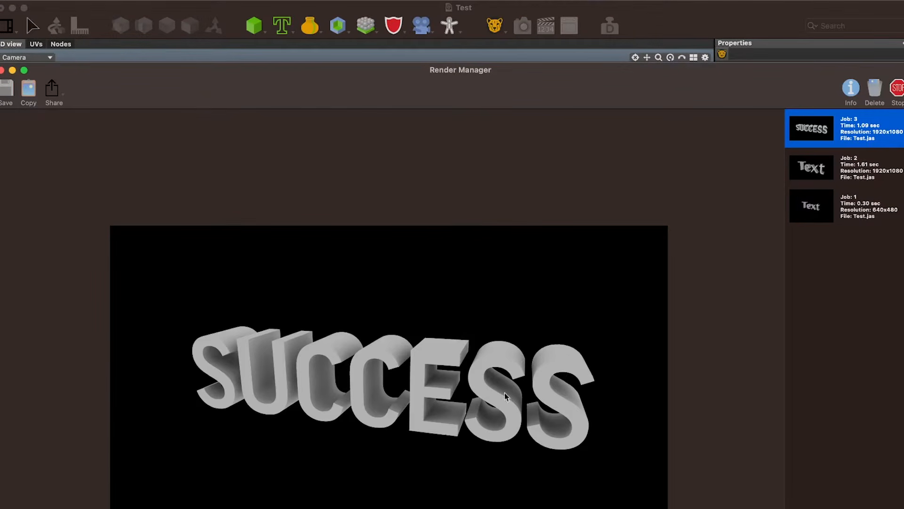
left_click(851, 170)
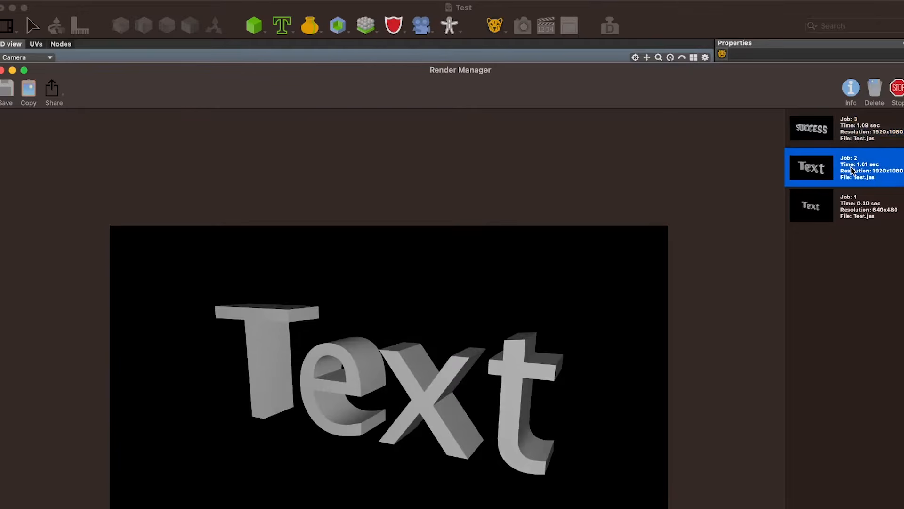
left_click(856, 131)
left_click(855, 158)
left_click(828, 140)
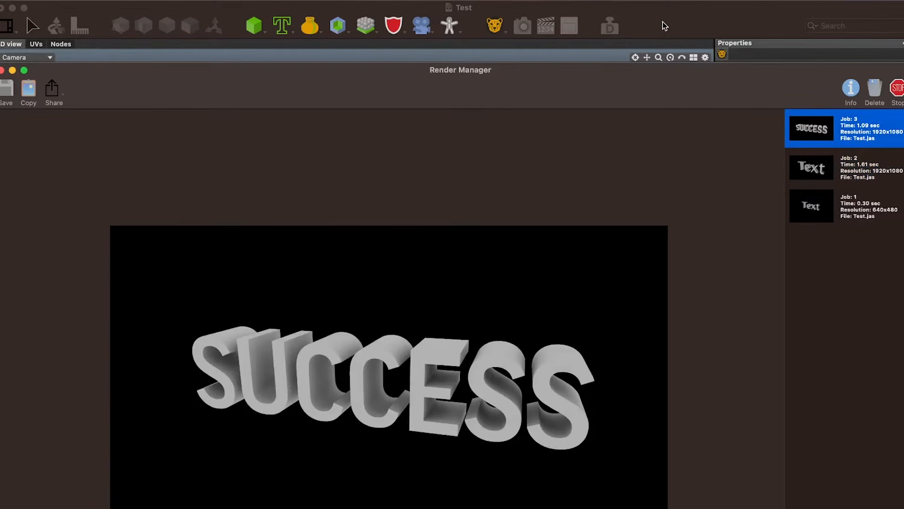
key("super+w")
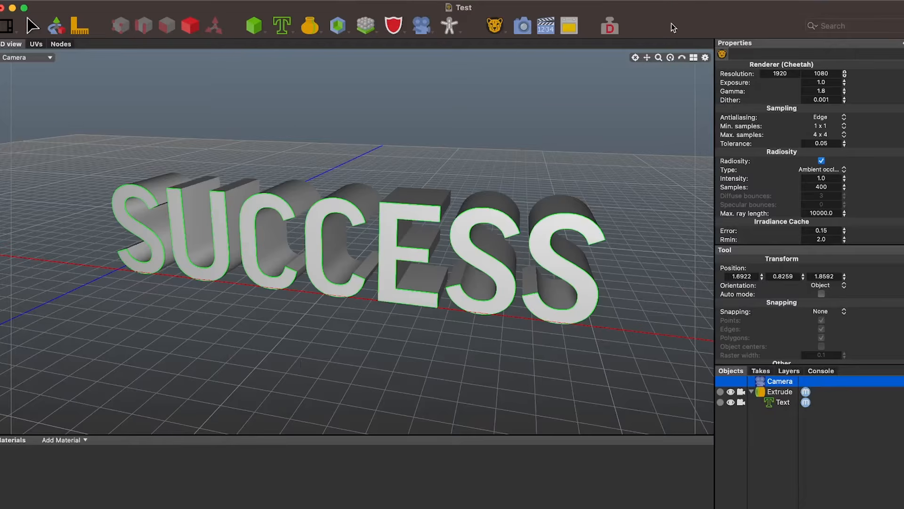
Add a Plane polygon object to the scene
left_click(265, 30)
left_click(265, 30)
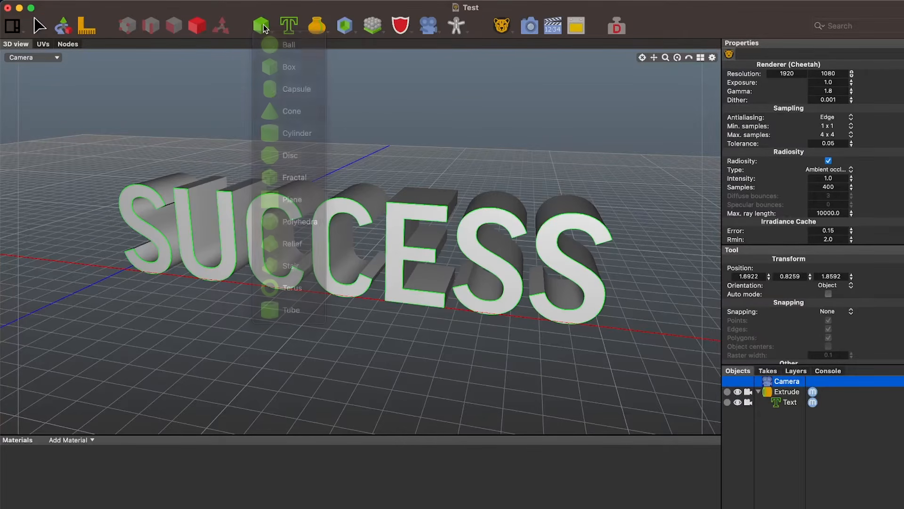
left_click(266, 30)
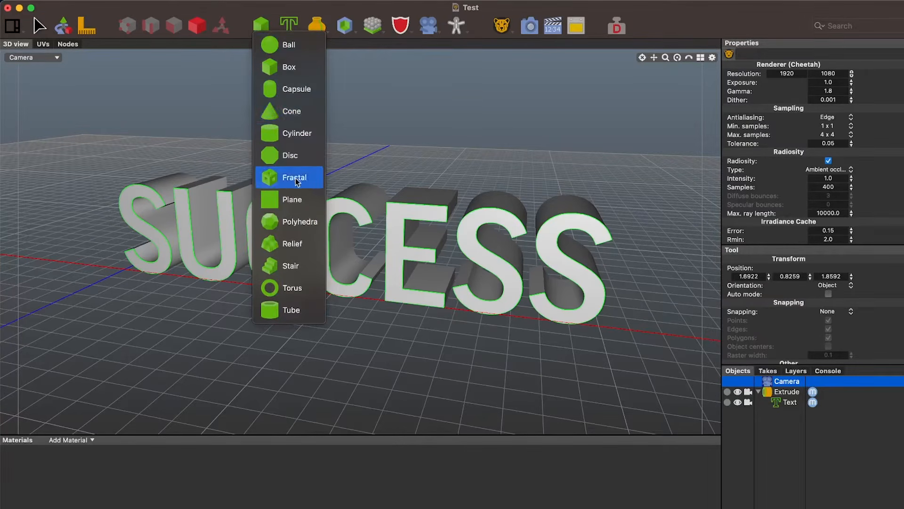
left_click(300, 204)
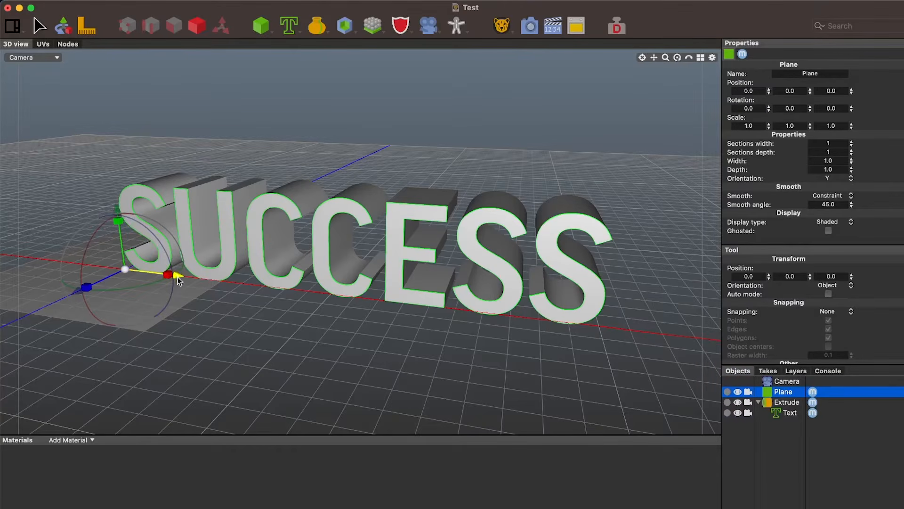
Move the plane to about 1.07 in X and scale it to about 3.44 in X and 1.54 in Z
left_click_drag(177, 277, 410, 303)
left_click_drag(327, 317, 324, 396)
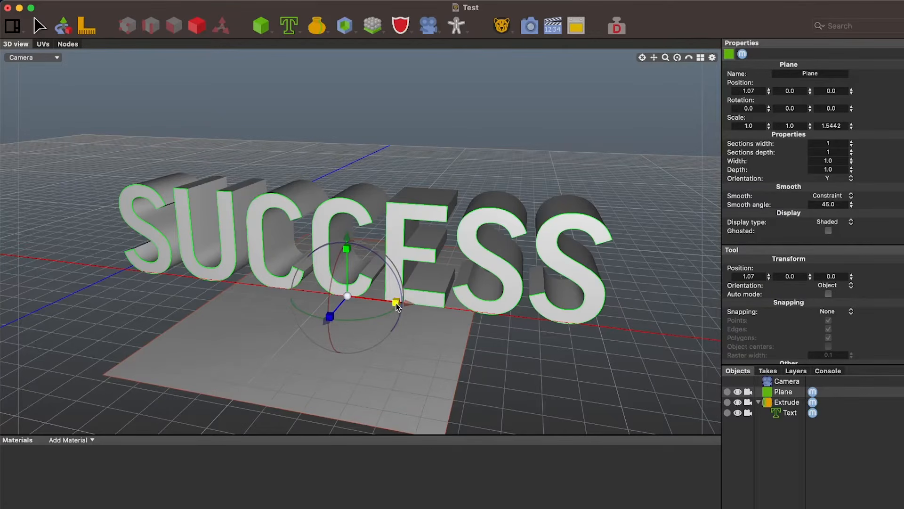
left_click_drag(396, 303, 466, 313)
left_click_drag(396, 302, 666, 137)
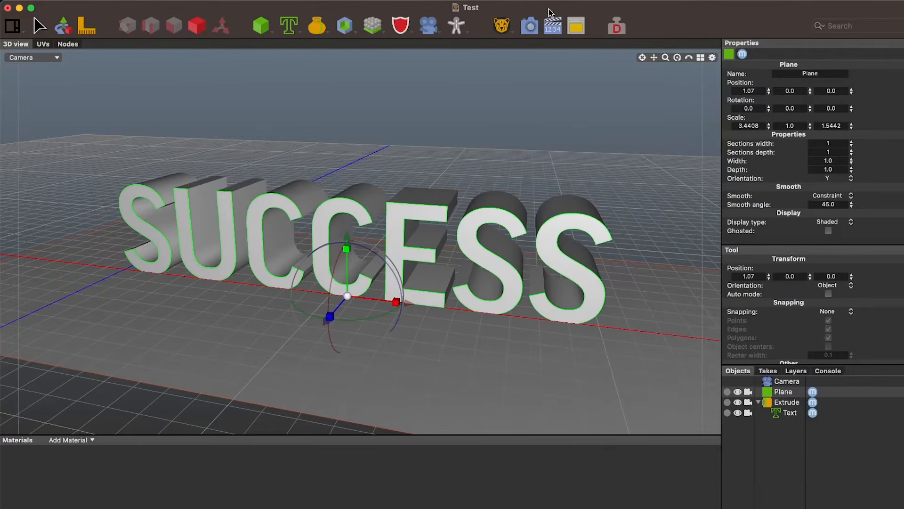
Lower the plane to about -0.013 in Y, rendering the scene before and after the move
left_click(529, 26)
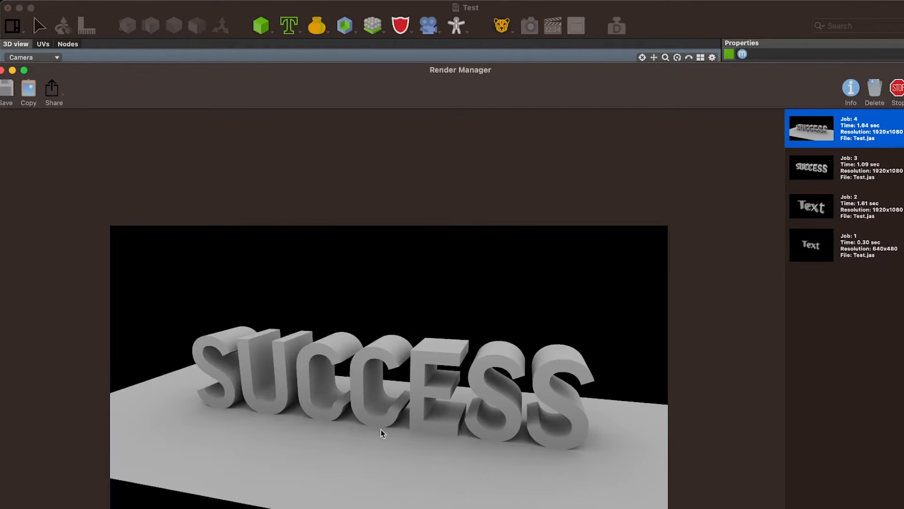
left_click(659, 24)
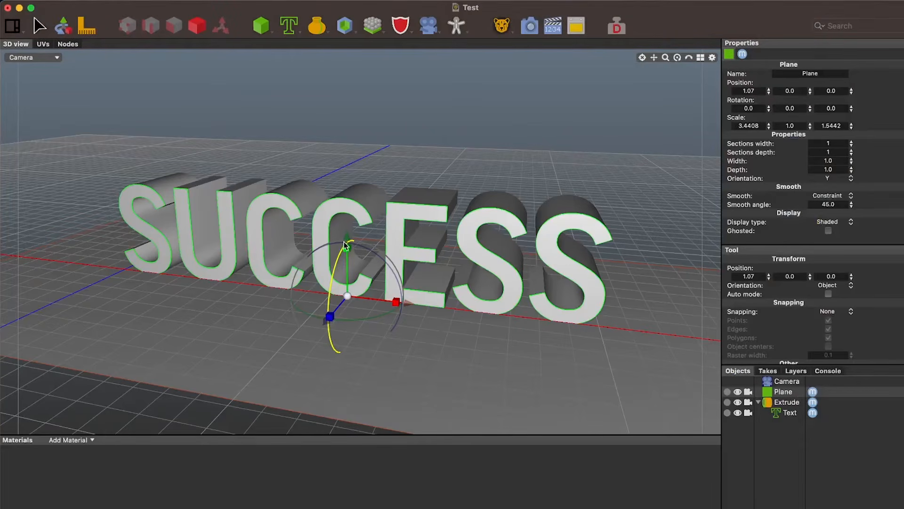
left_click_drag(347, 248, 346, 251)
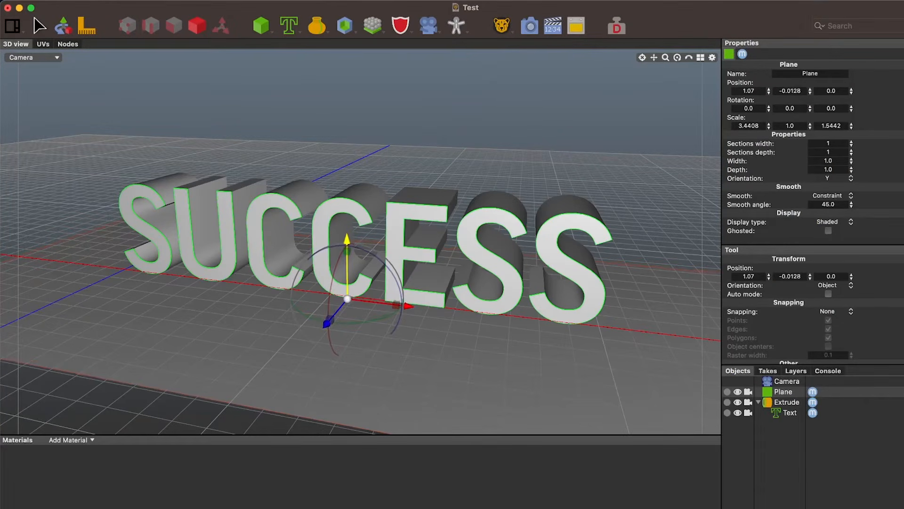
left_click(529, 28)
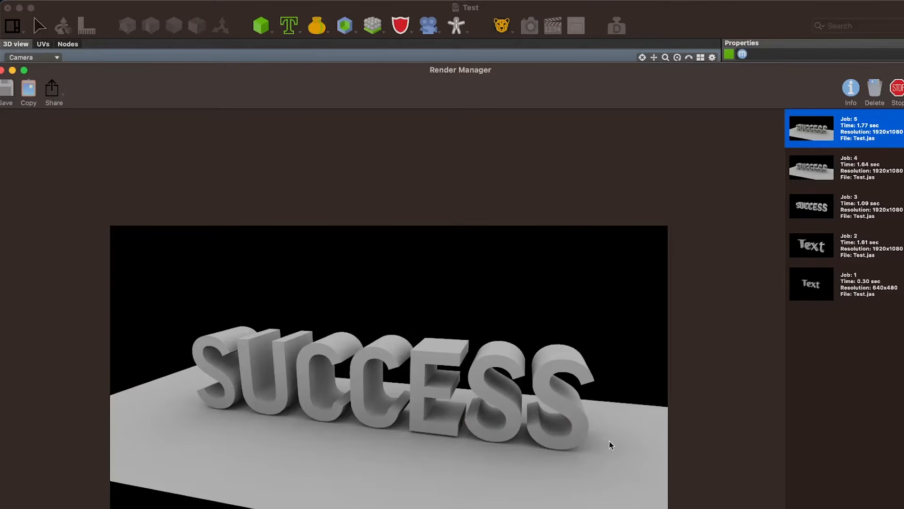
left_click(681, 18)
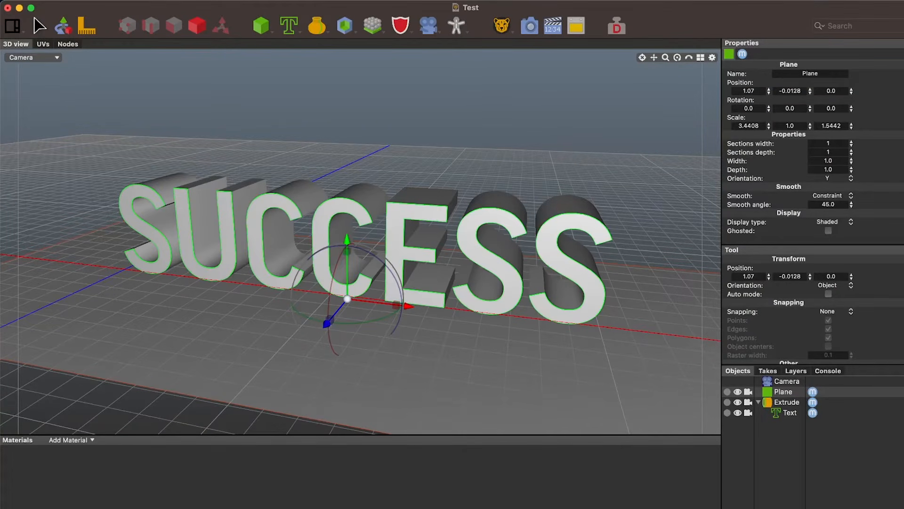
Move the scene window aside to view the latest render in the Render Manager, and return to the scene
left_click_drag(691, 18, 521, 145)
left_click_drag(608, 77, 595, 8)
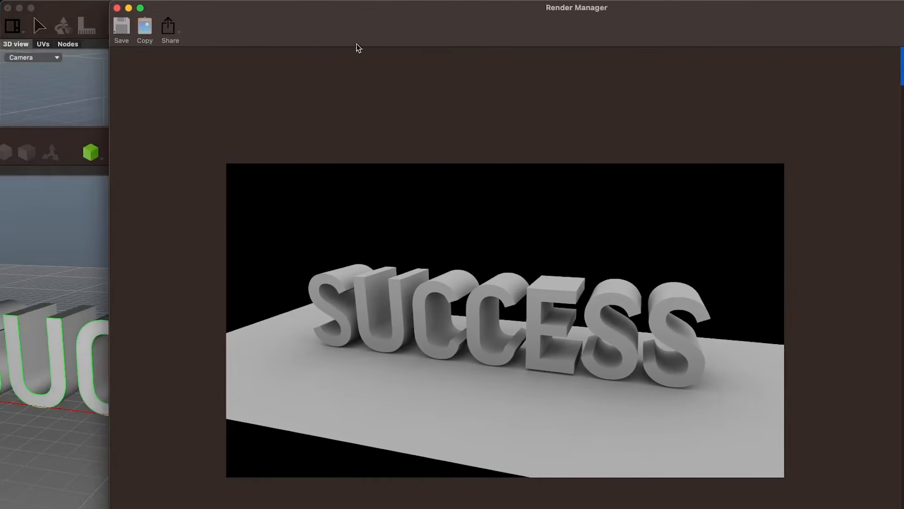
left_click(70, 128)
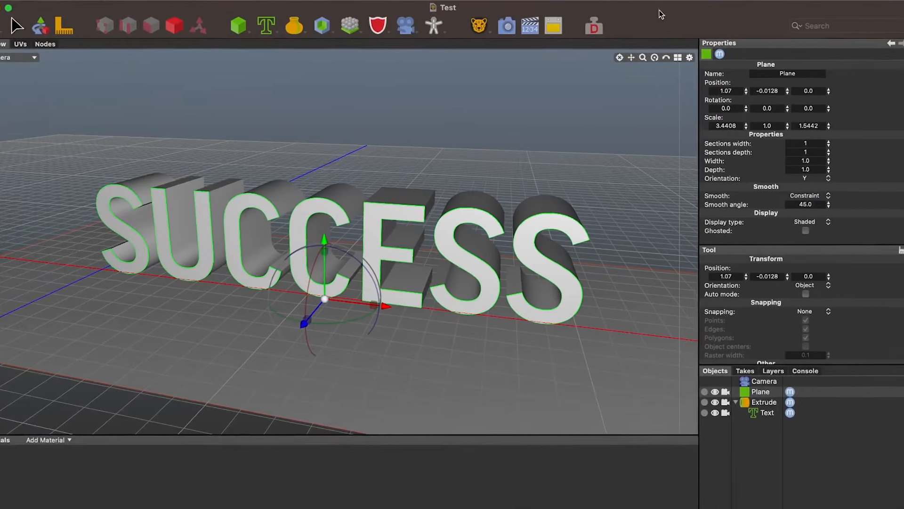
Change the camera's background colour from the colour wheel to a very light, near-white tint
left_click(764, 381)
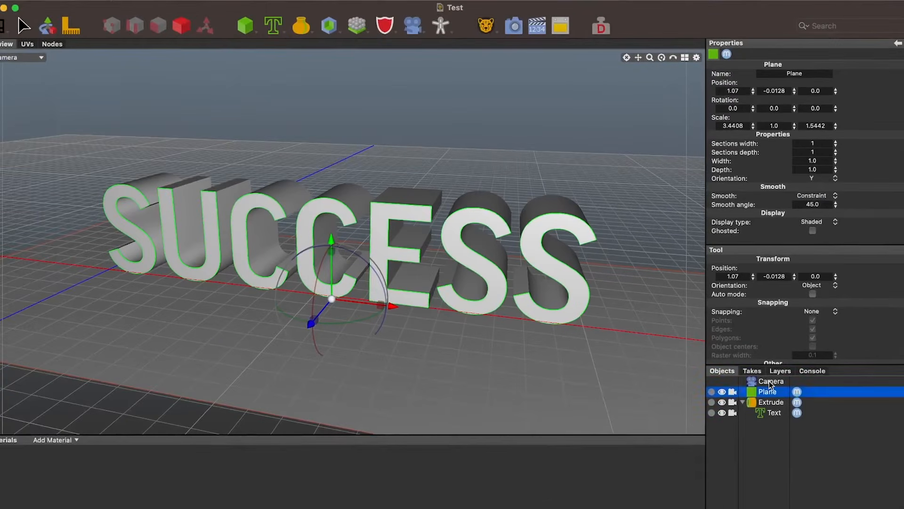
scroll(810, 176, "down", 5)
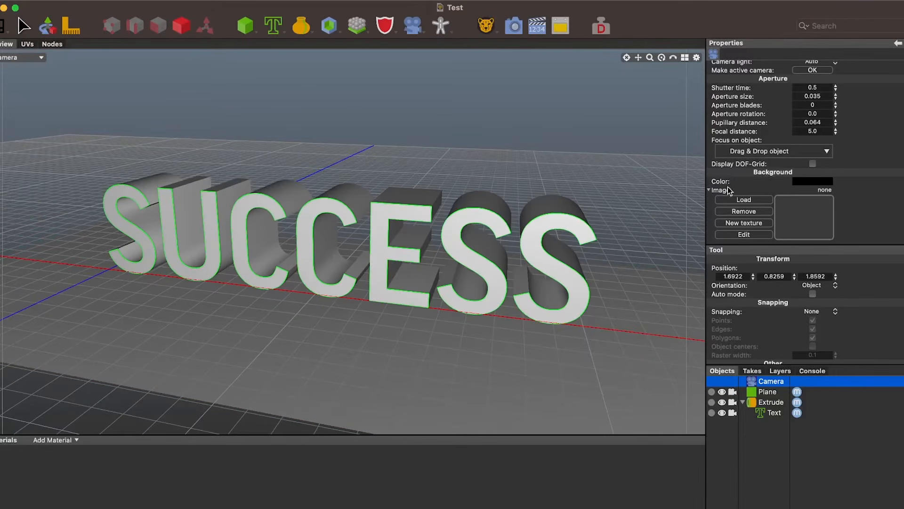
left_click(809, 183)
left_click_drag(806, 20, 609, 26)
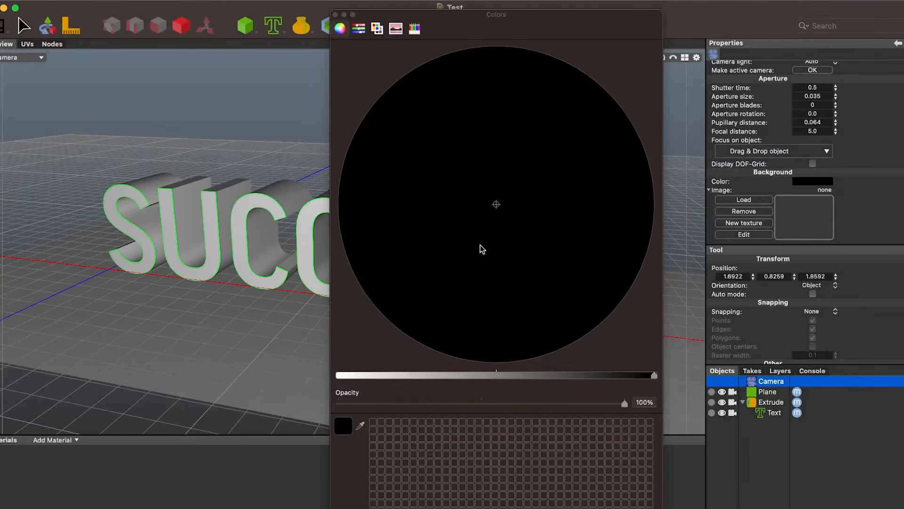
left_click_drag(394, 377, 525, 368)
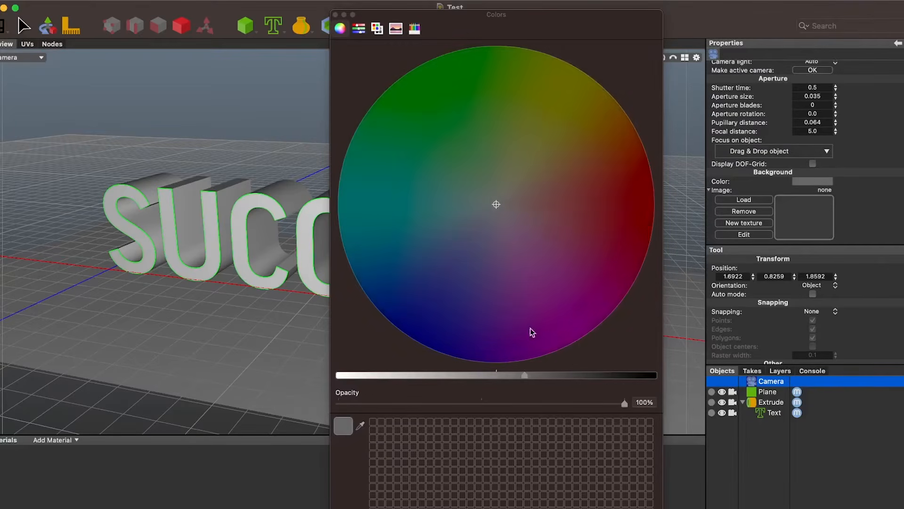
left_click_drag(563, 205, 494, 212)
left_click_drag(524, 375, 333, 390)
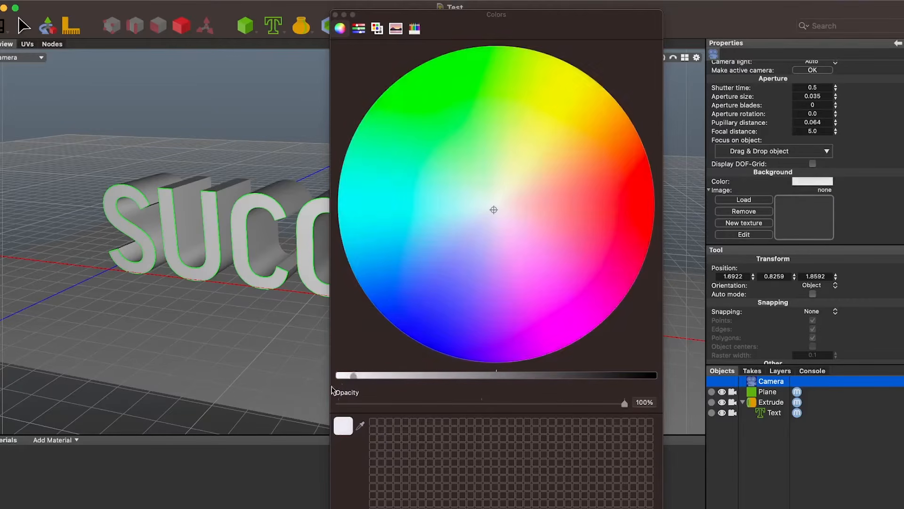
left_click(335, 15)
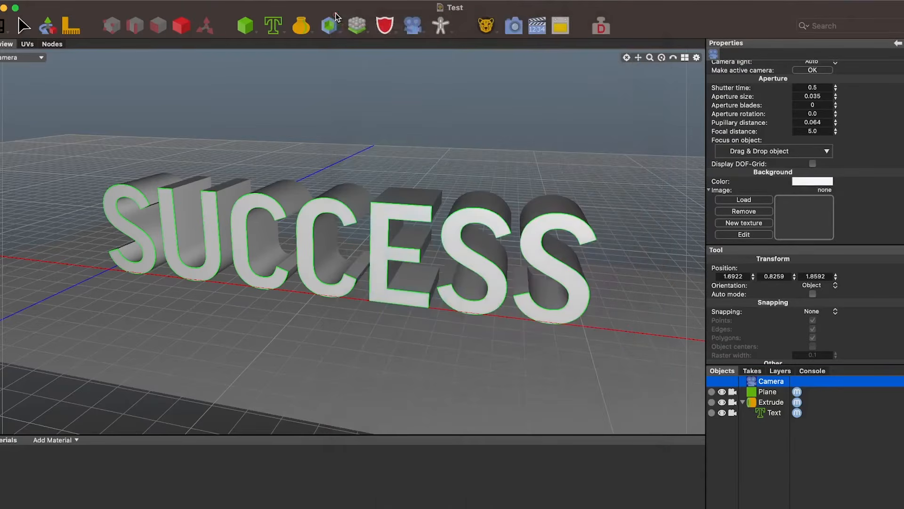
Render the scene with the light background, view the result in the Render Manager, and return to the scene window
left_click(513, 27)
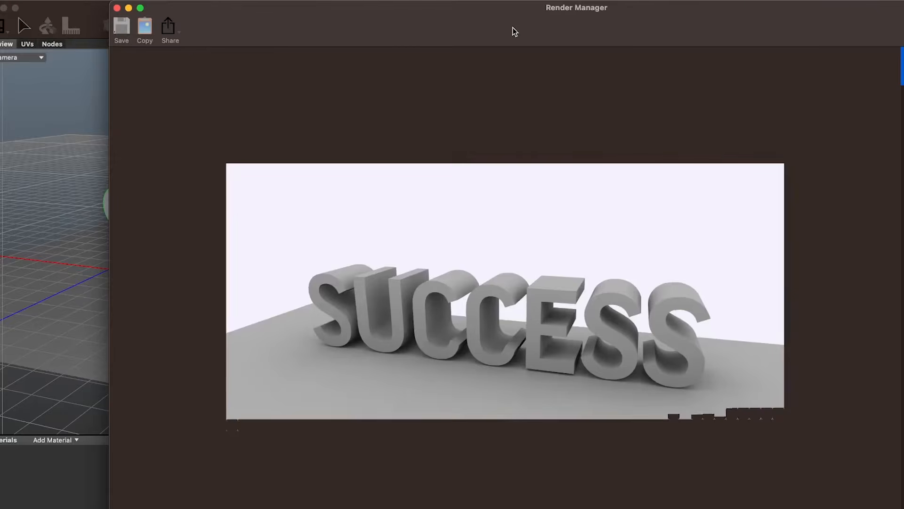
left_click_drag(513, 27, 437, 25)
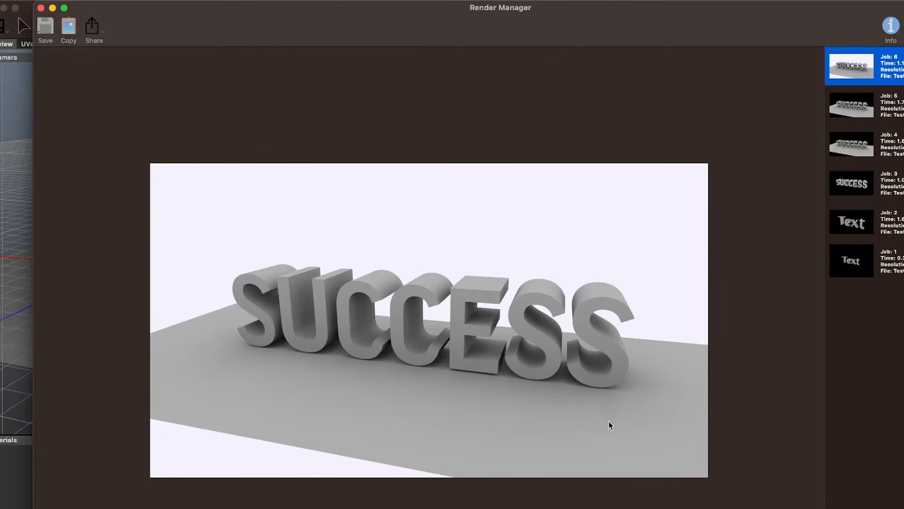
left_click_drag(644, 19, 761, 80)
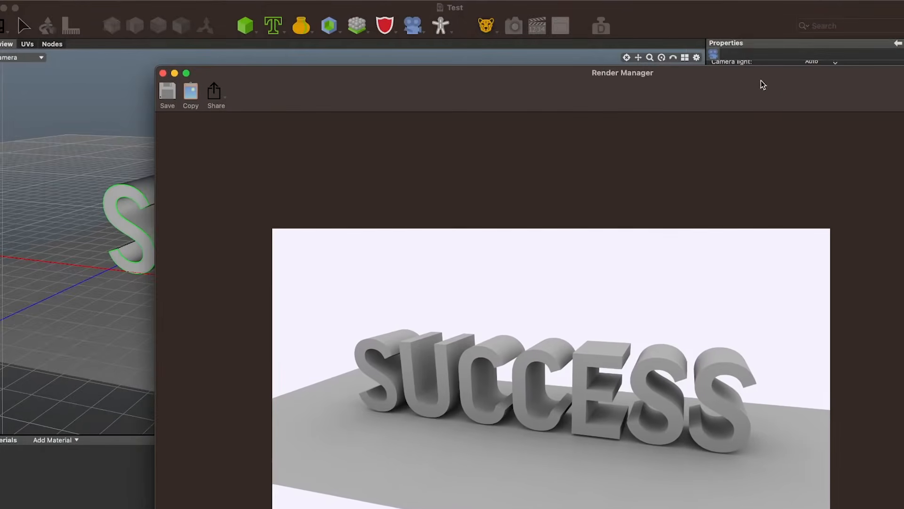
left_click(727, 19)
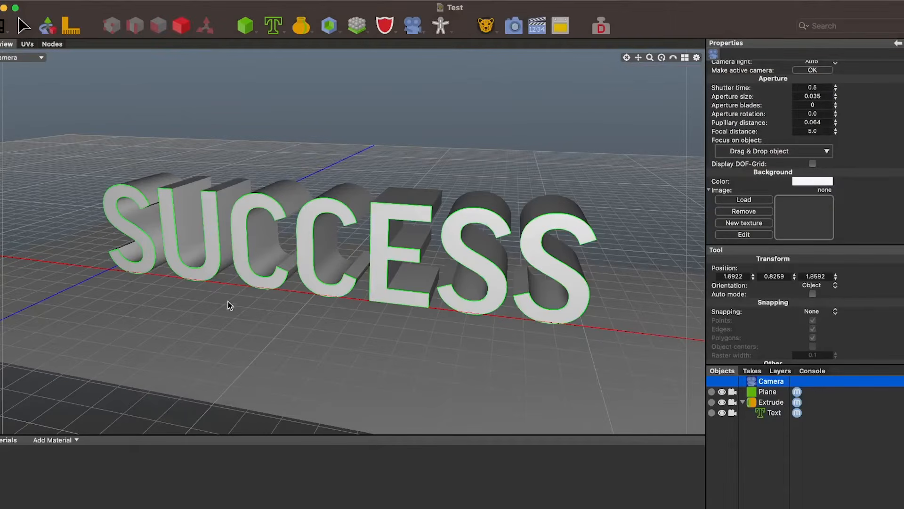
left_click_drag(679, 25, 708, 21)
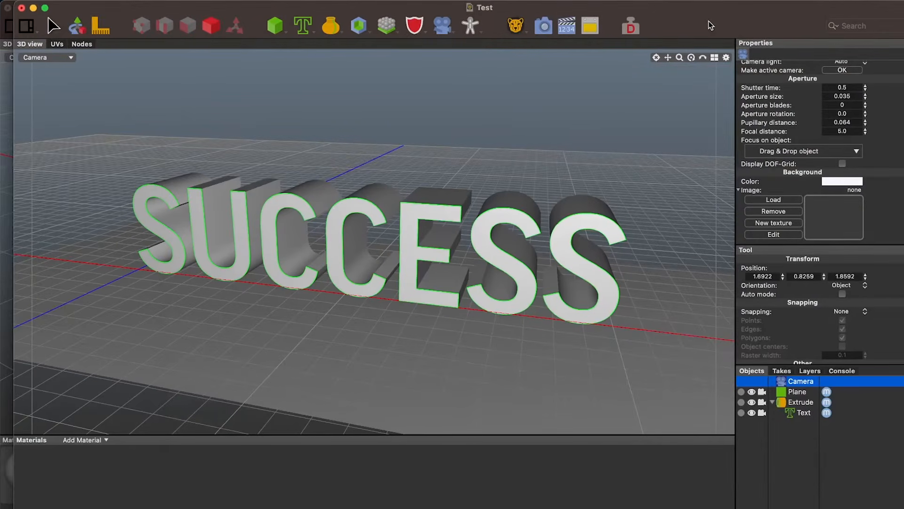
Add a new basic material and name it FLOOR
left_click(96, 440)
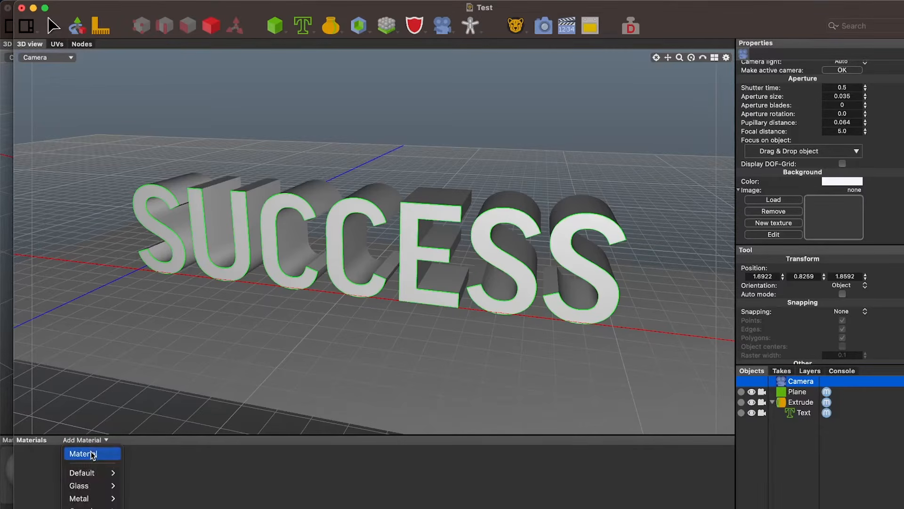
left_click(92, 455)
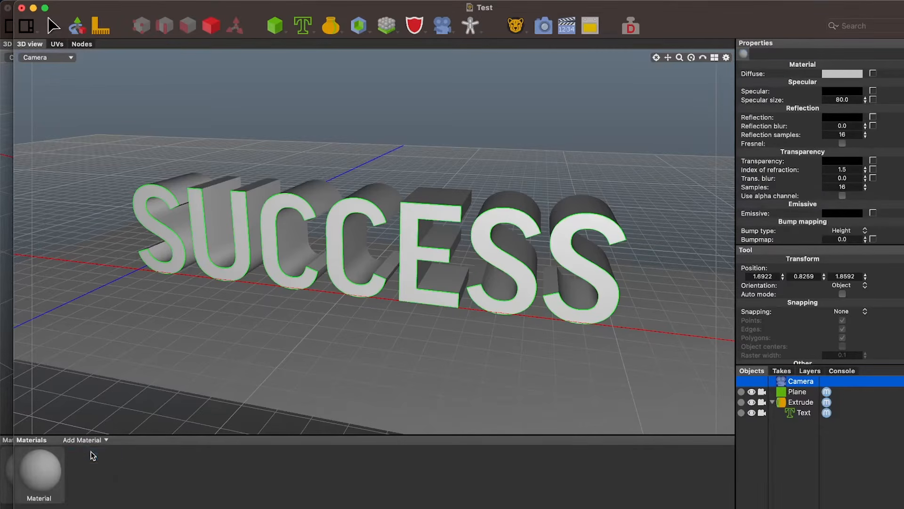
left_click(47, 477)
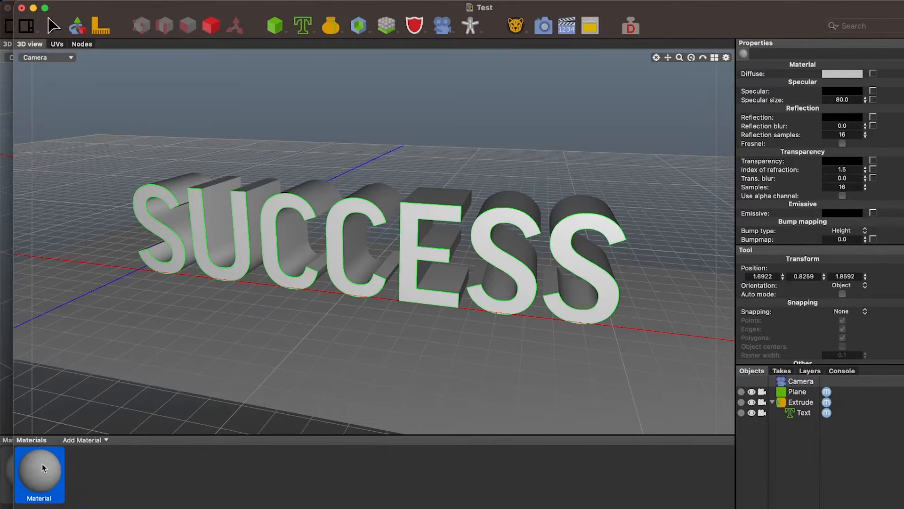
double_click(50, 499)
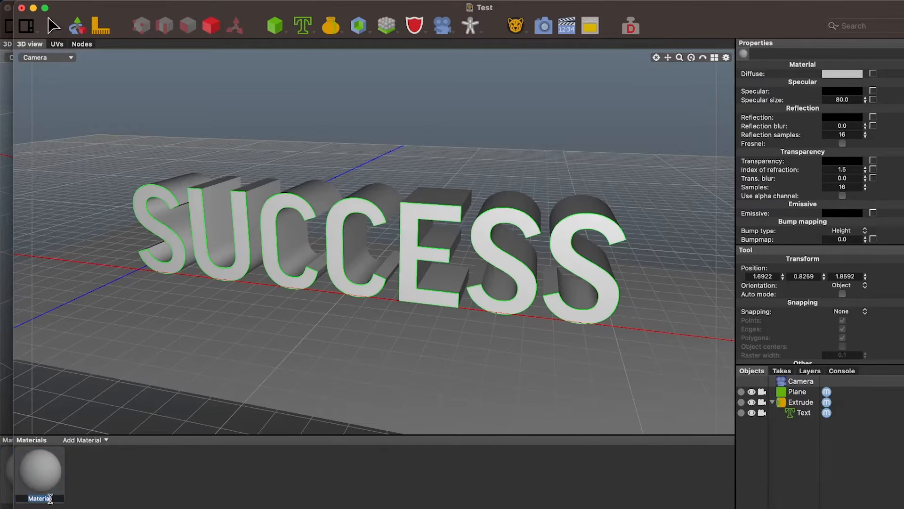
type("FLOOR")
left_click(52, 489)
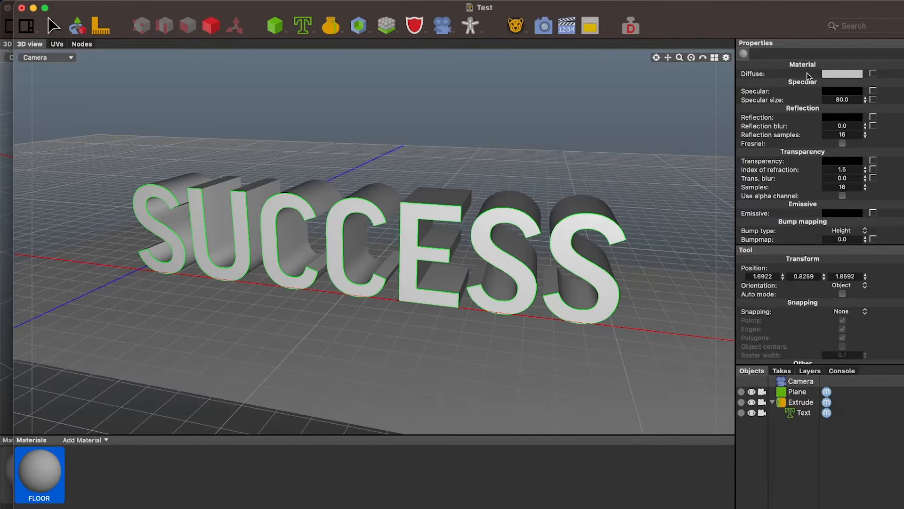
Set the FLOOR material's diffuse colour to the white pencil colour Snow
left_click(830, 74)
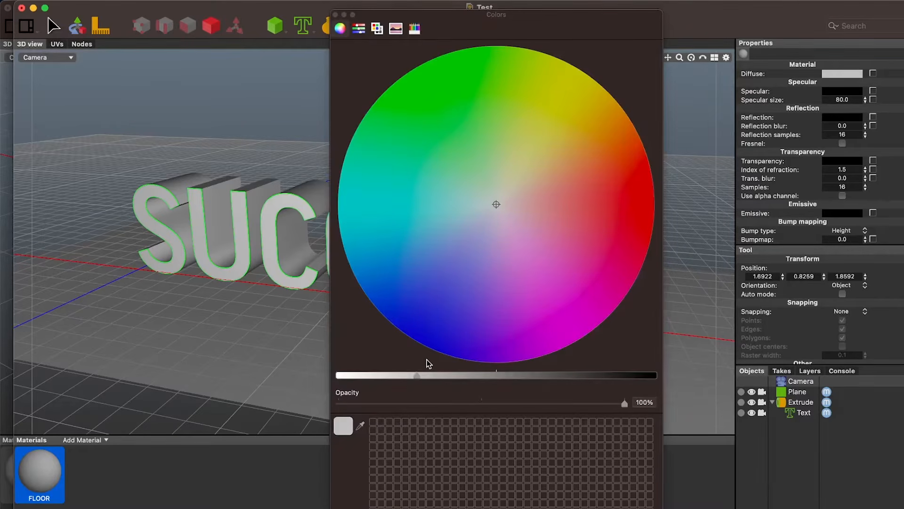
left_click_drag(417, 375, 496, 370)
left_click_drag(517, 293, 486, 156)
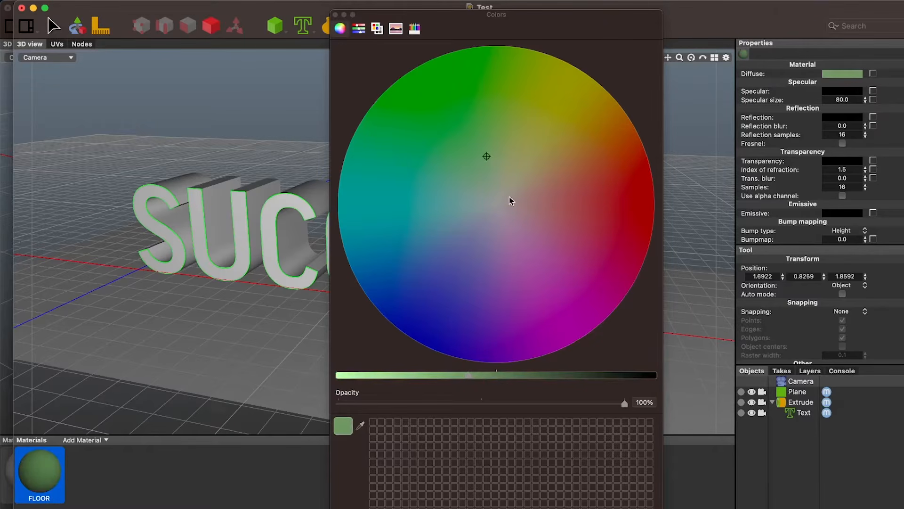
left_click(492, 194)
left_click_drag(429, 372, 296, 384)
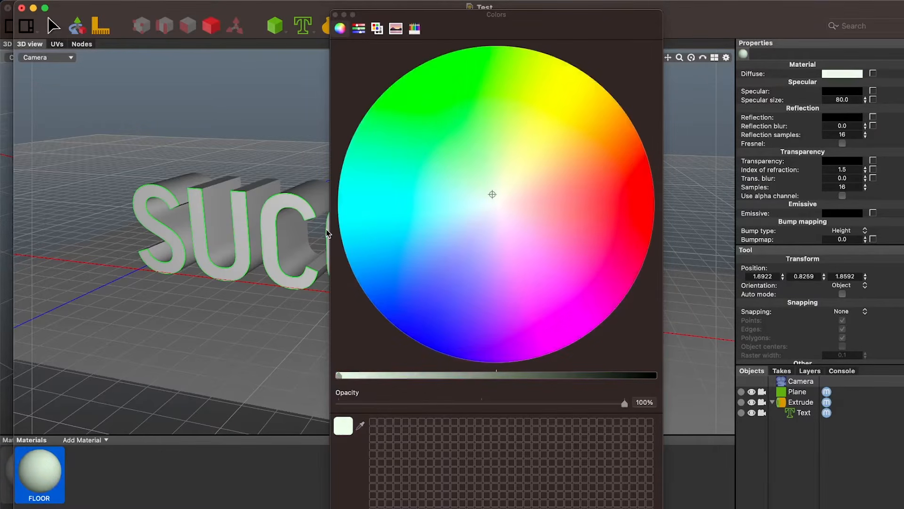
left_click(415, 28)
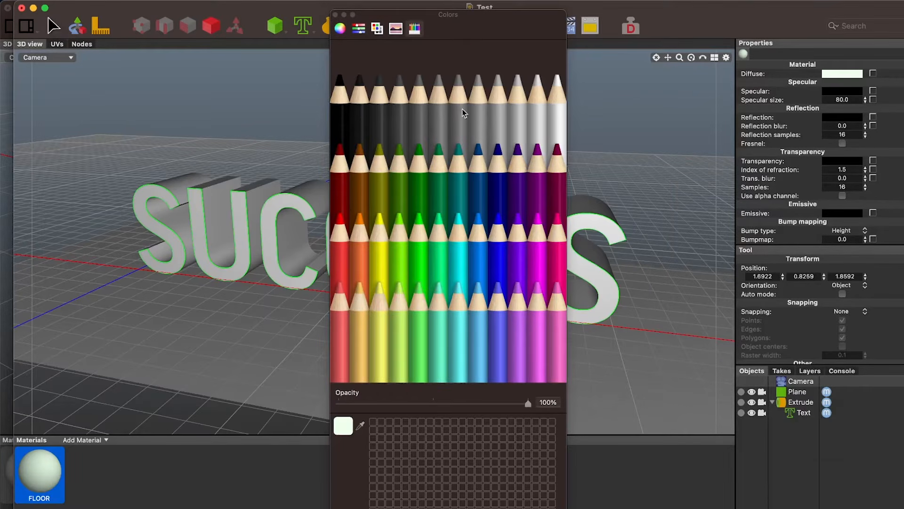
left_click(559, 106)
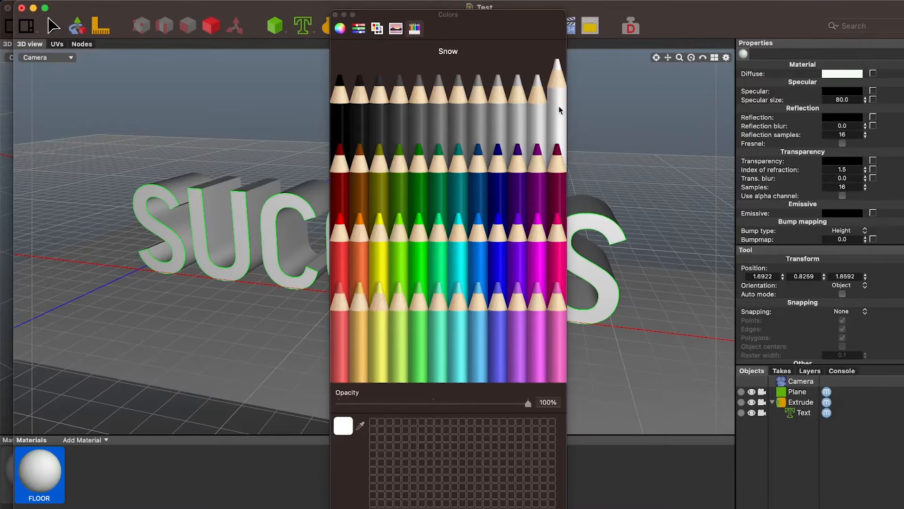
left_click(335, 14)
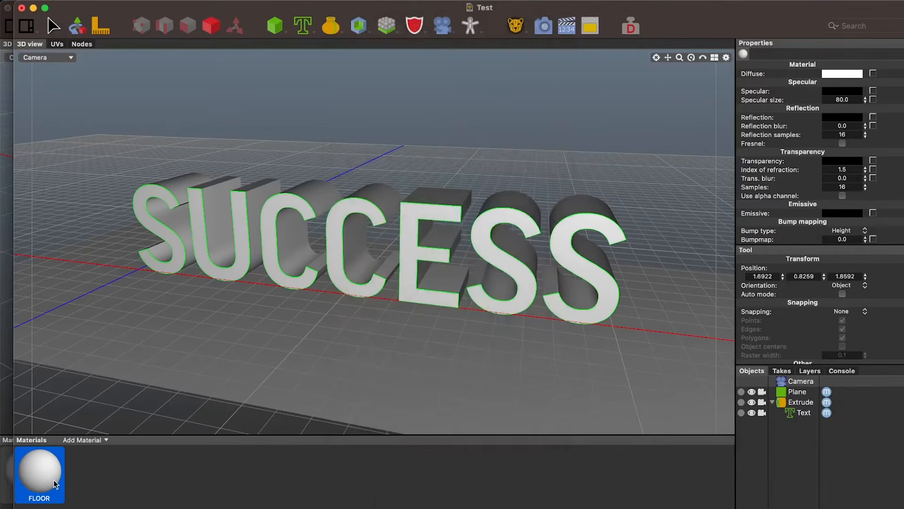
Apply the FLOOR material to the plane and render the scene to check it, returning to the scene window
left_click_drag(52, 483, 310, 349)
left_click(543, 26)
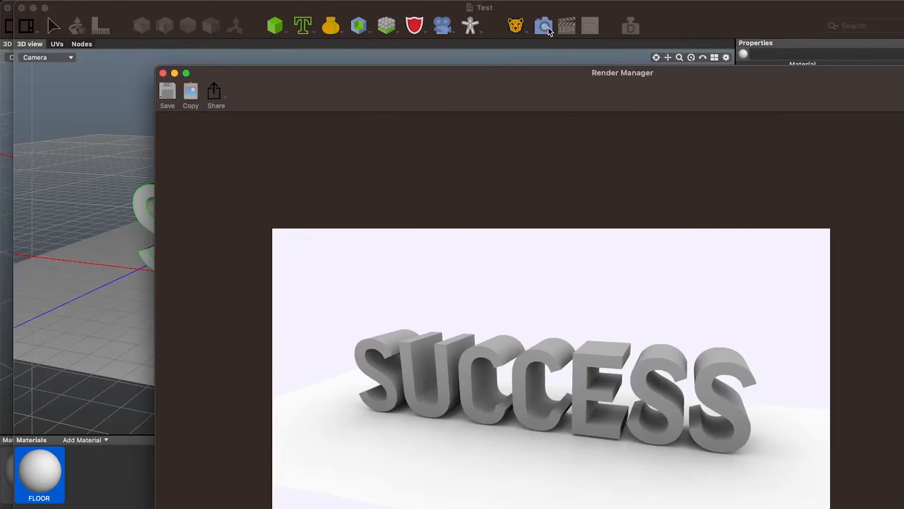
left_click_drag(561, 90, 443, 12)
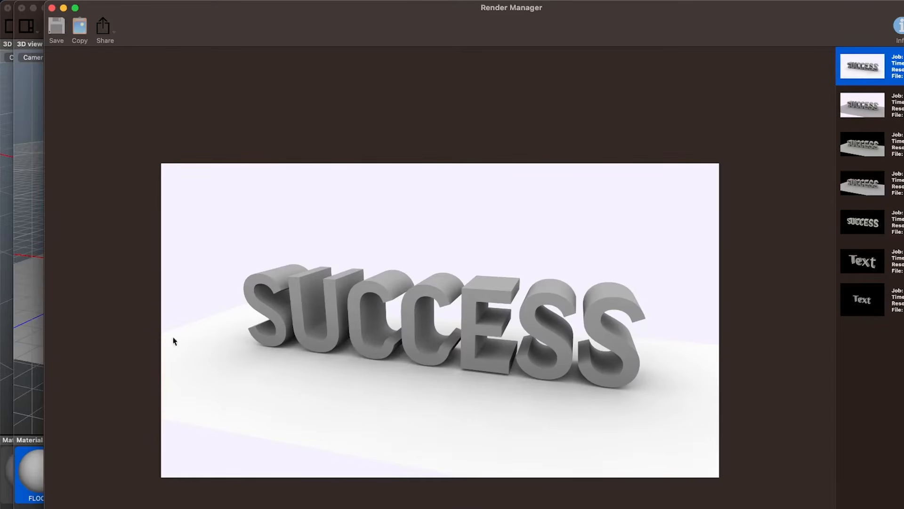
left_click(39, 414)
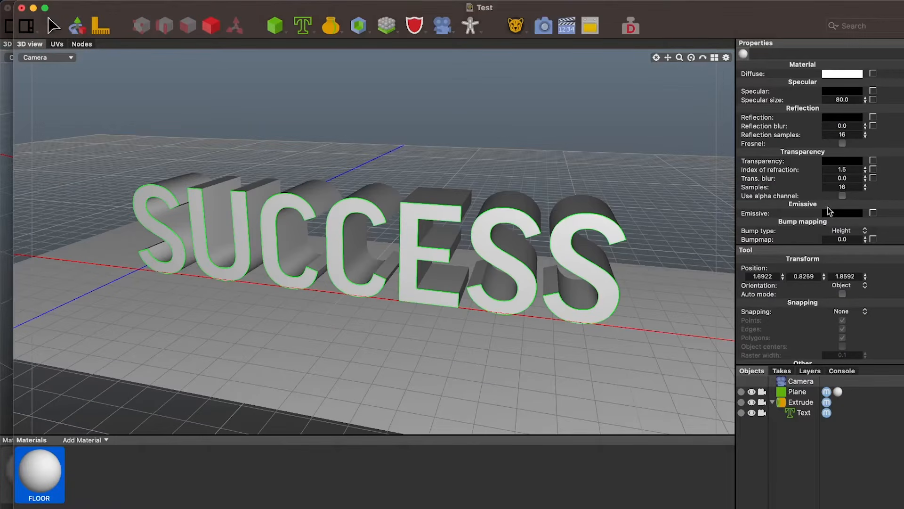
Set the camera's background colour to pure white, render the scene again, and return to the scene window
scroll(828, 208, "down", 1)
left_click(801, 382)
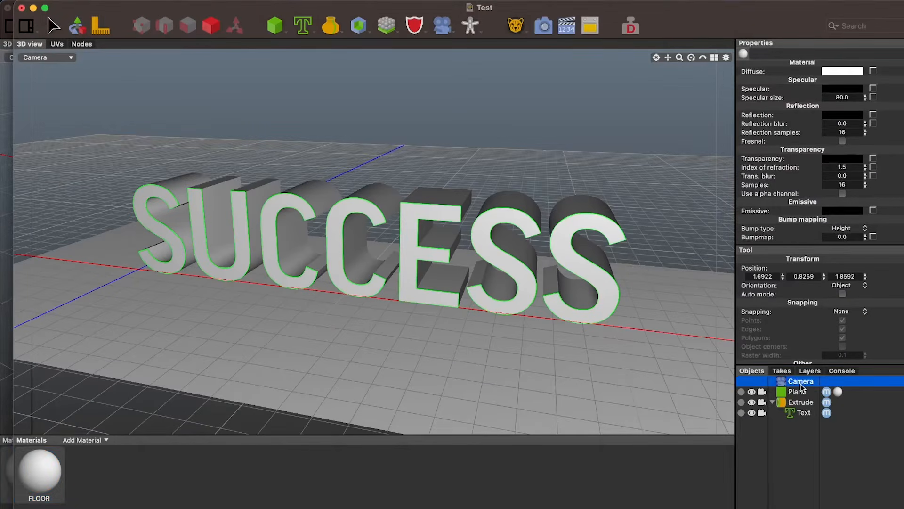
scroll(858, 183, "down", 5)
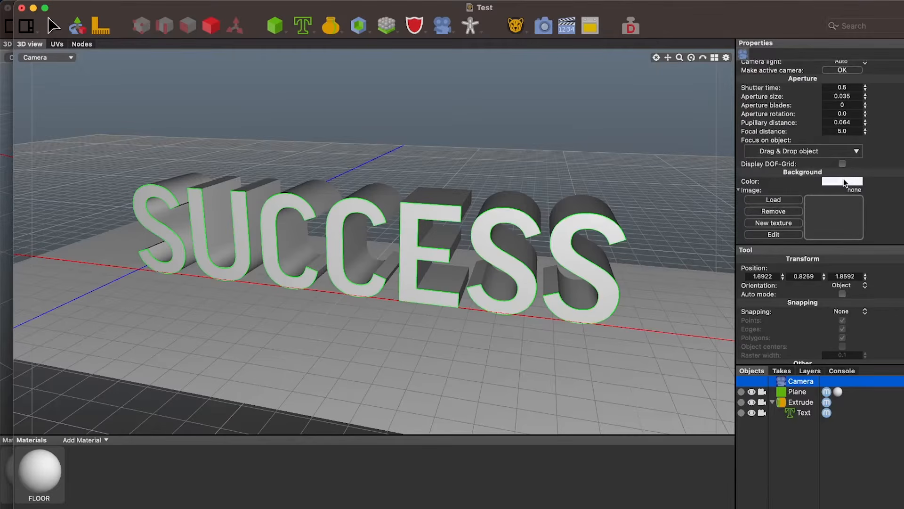
left_click(844, 182)
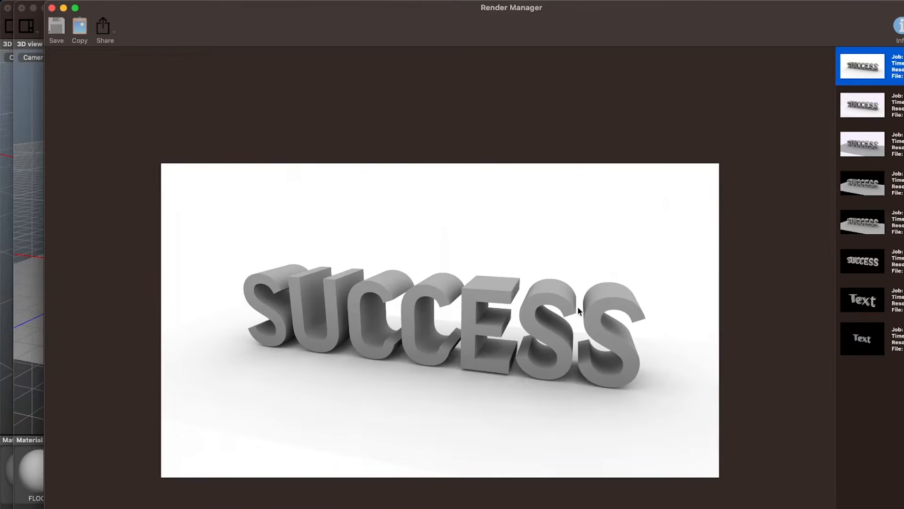
left_click_drag(669, 23, 758, 36)
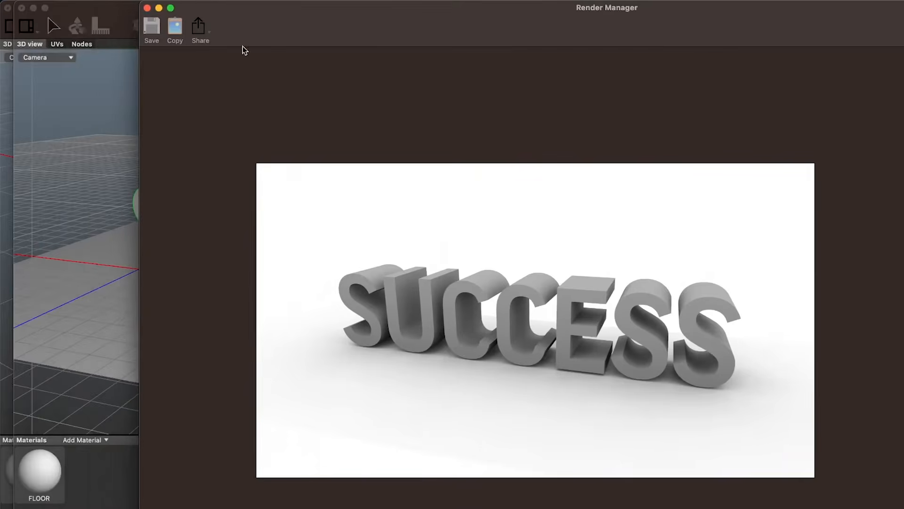
left_click(119, 81)
Scale the plane to about 7.21 in X and 3.75 in Z, and render the scene with the enlarged floor
left_click(308, 363)
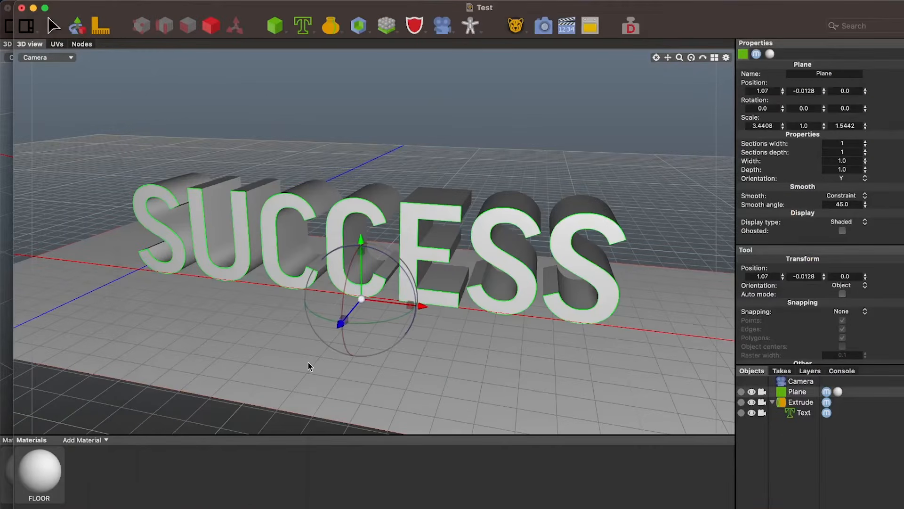
left_click_drag(343, 320, 313, 357)
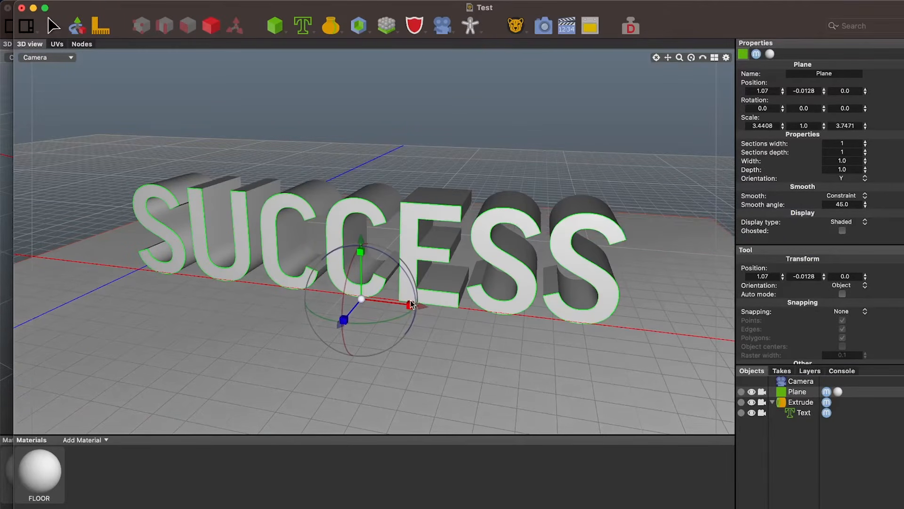
left_click_drag(410, 305, 454, 307)
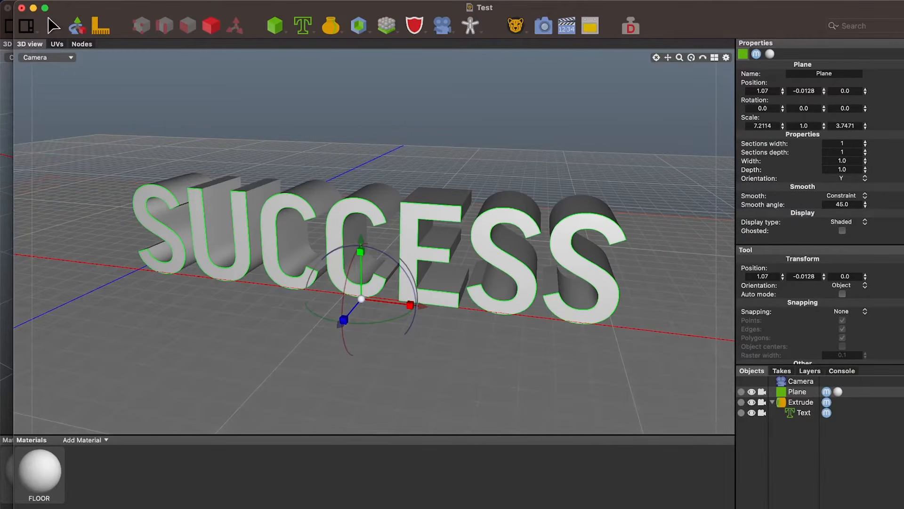
left_click(542, 26)
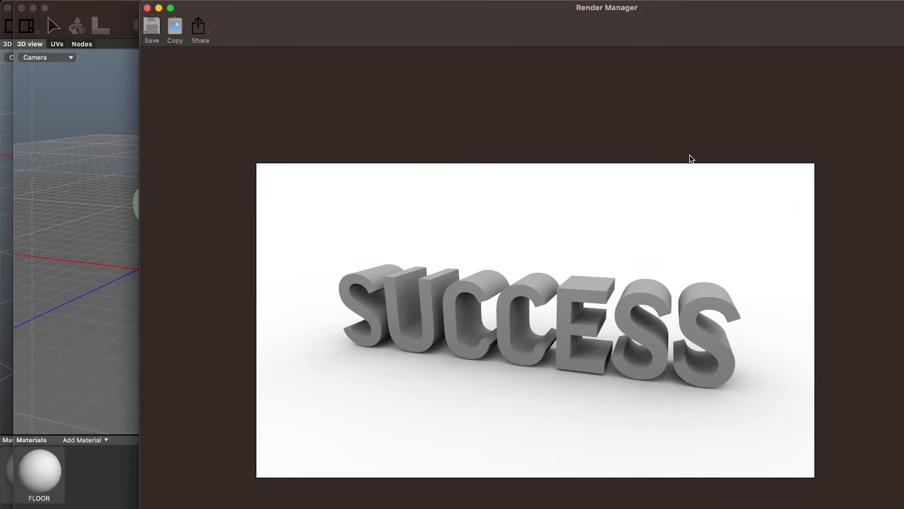
left_click_drag(715, 20, 625, 21)
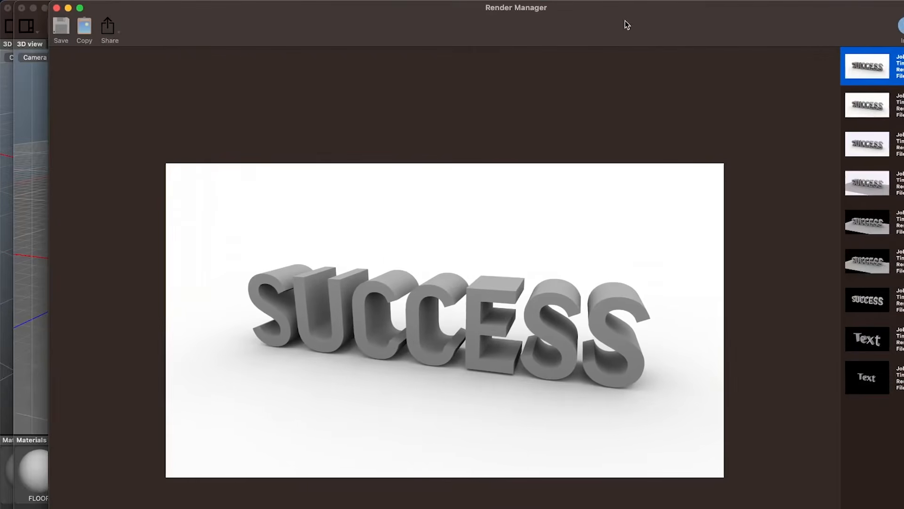
Compare the latest render with the previous one in the Render Manager, looking at the floor's edges
left_click(867, 117)
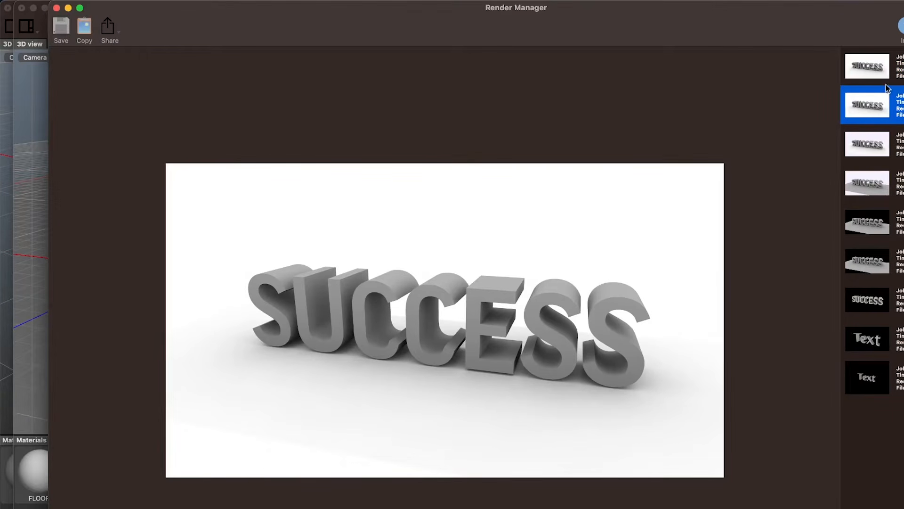
left_click(887, 76)
left_click(891, 97)
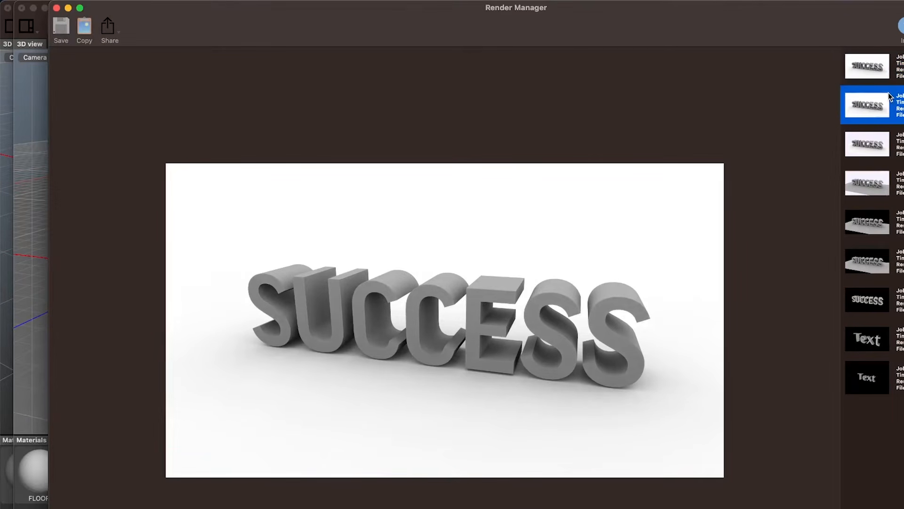
left_click(890, 72)
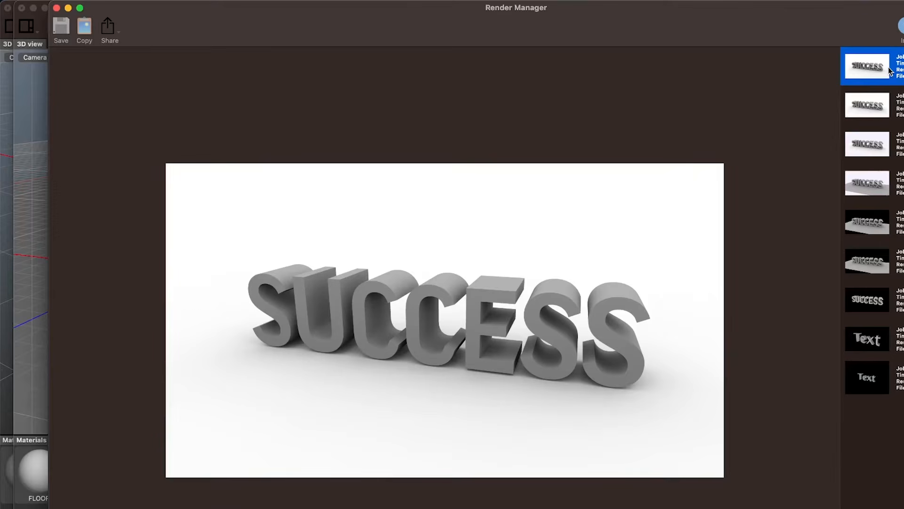
Return to the scene window and reframe the camera to a lower, closer angle on the SUCCESS text, seen obliquely
left_click_drag(702, 15, 685, 115)
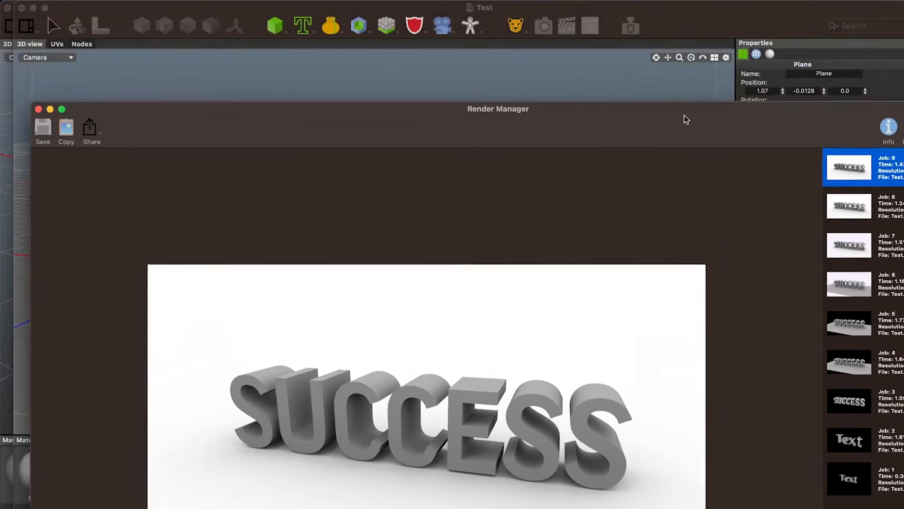
left_click(703, 23)
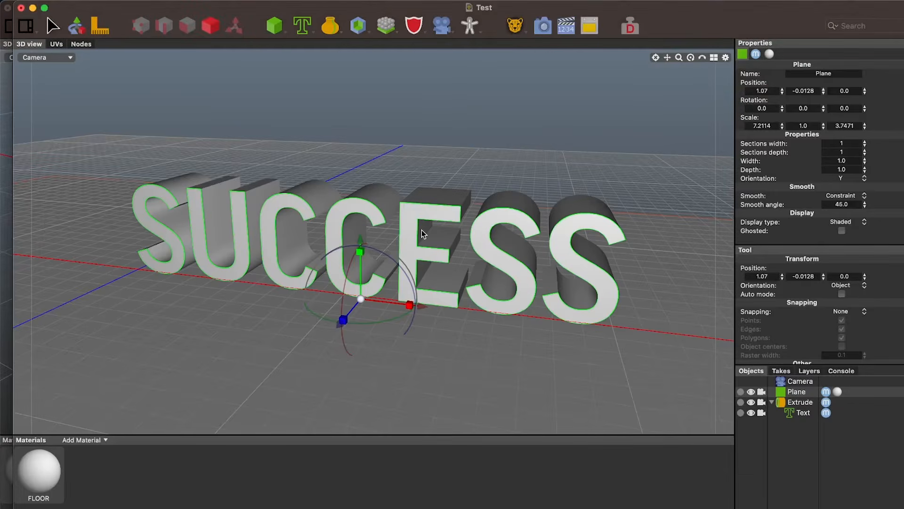
left_click_drag(420, 230, 411, 211, "alt")
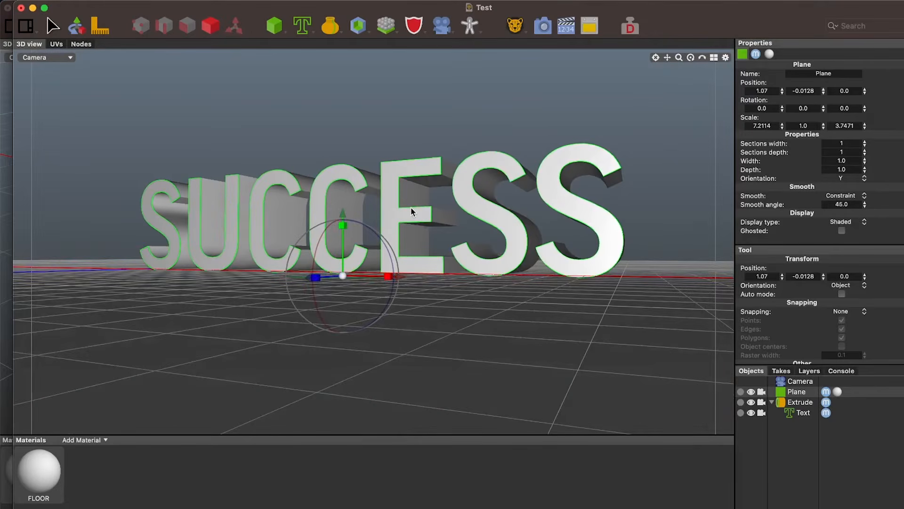
scroll(411, 210, "up", 5)
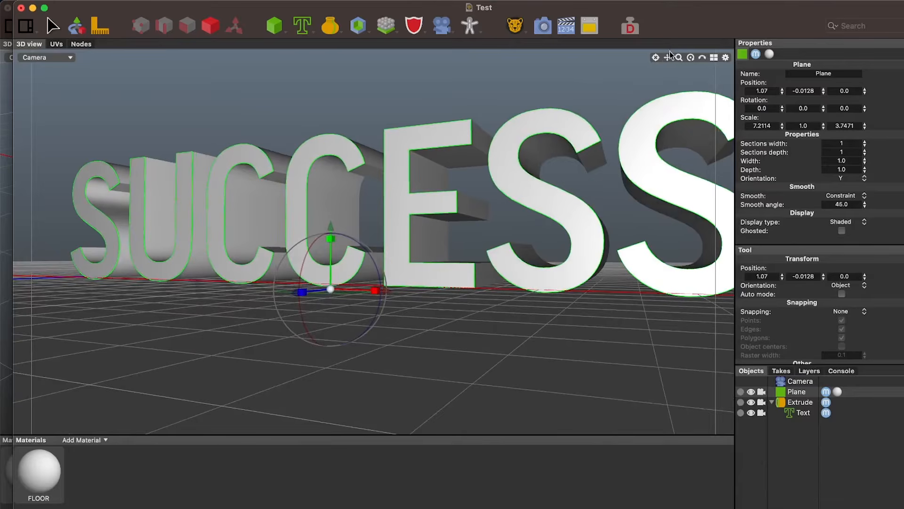
left_click_drag(669, 54, 666, 56)
left_click_drag(641, 106, 633, 109, "alt")
scroll(634, 109, "up", 2)
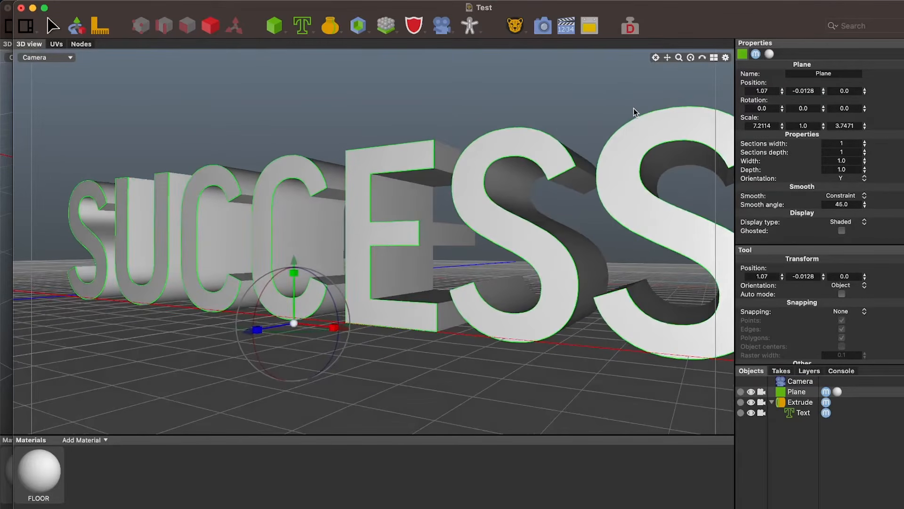
scroll(621, 126, "down", 5)
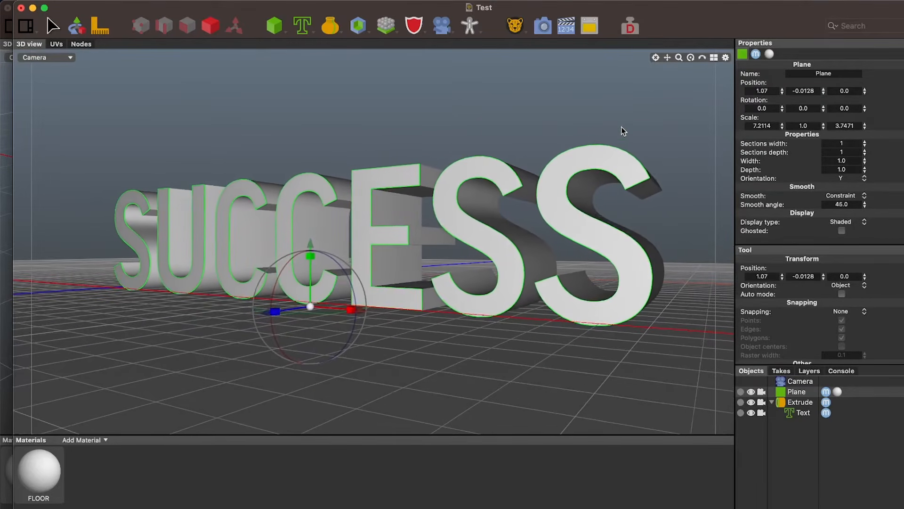
Render the scene from the new camera angle, return to the scene window, and shift the text slightly left in the frame
left_click(544, 28)
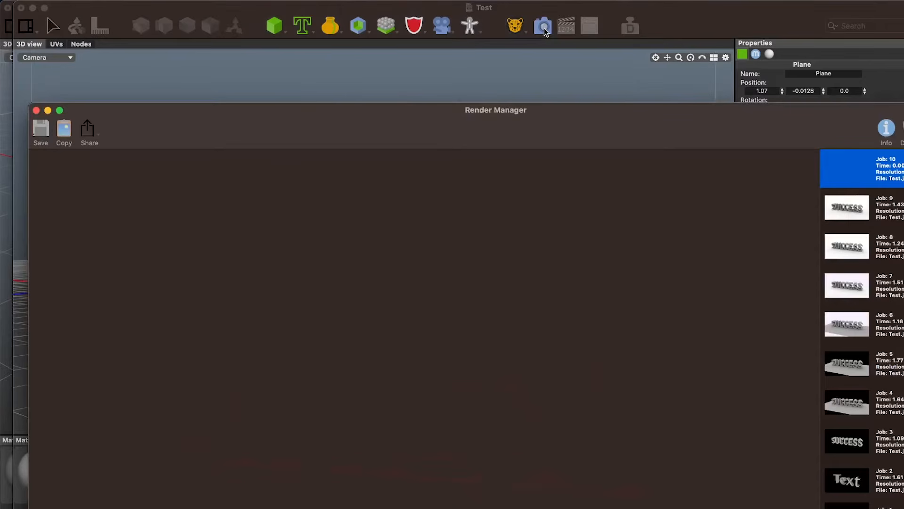
left_click_drag(589, 125, 529, 62)
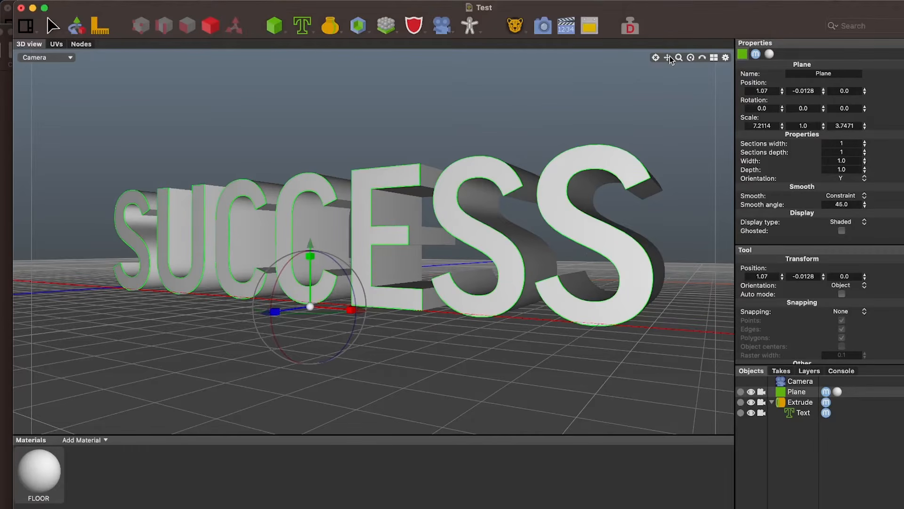
left_click_drag(668, 57, 651, 63)
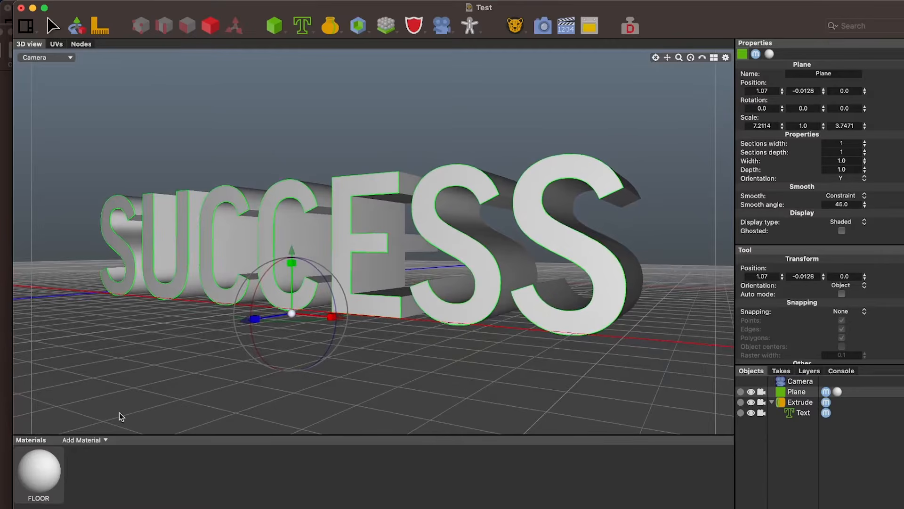
Add a second material and name it WORD
left_click(88, 444)
left_click(86, 455)
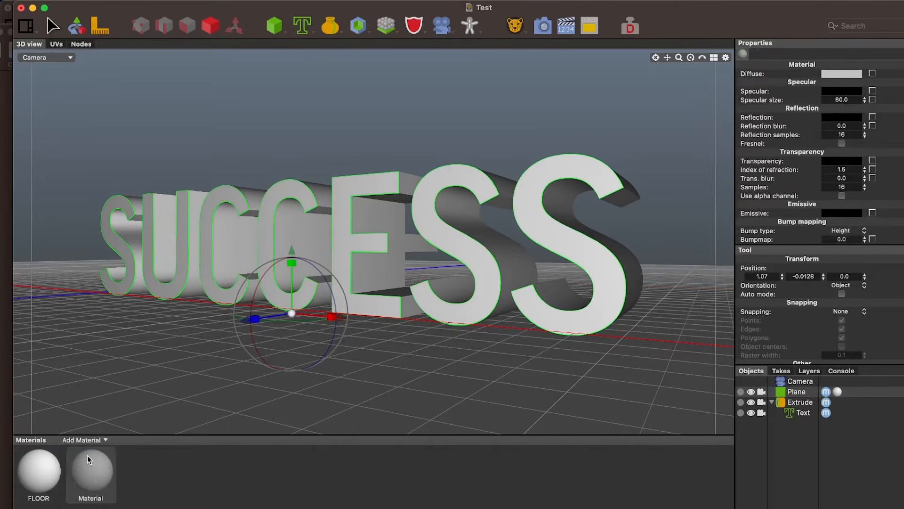
left_click(94, 466)
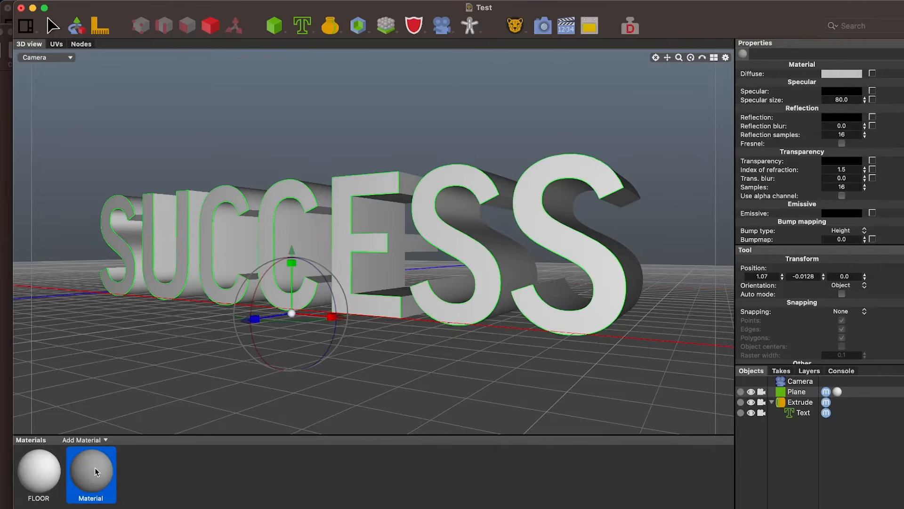
double_click(99, 500)
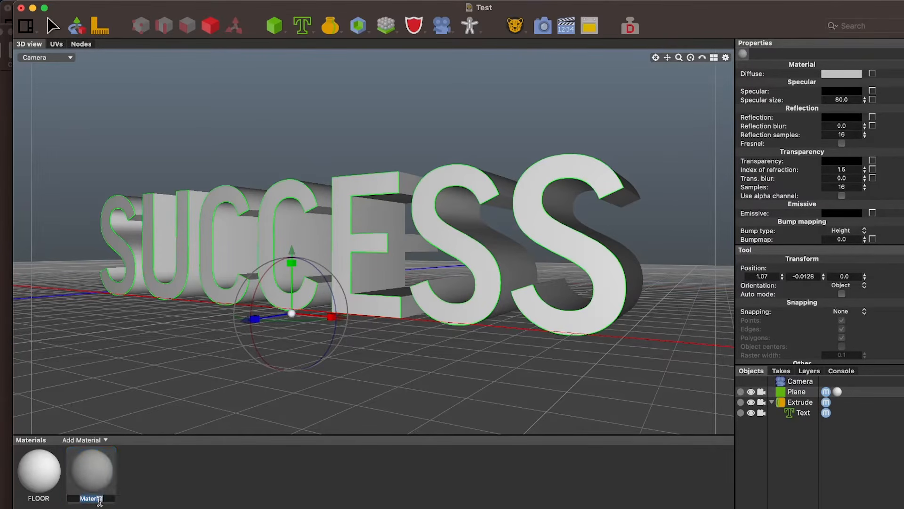
type("WORD")
key("Return")
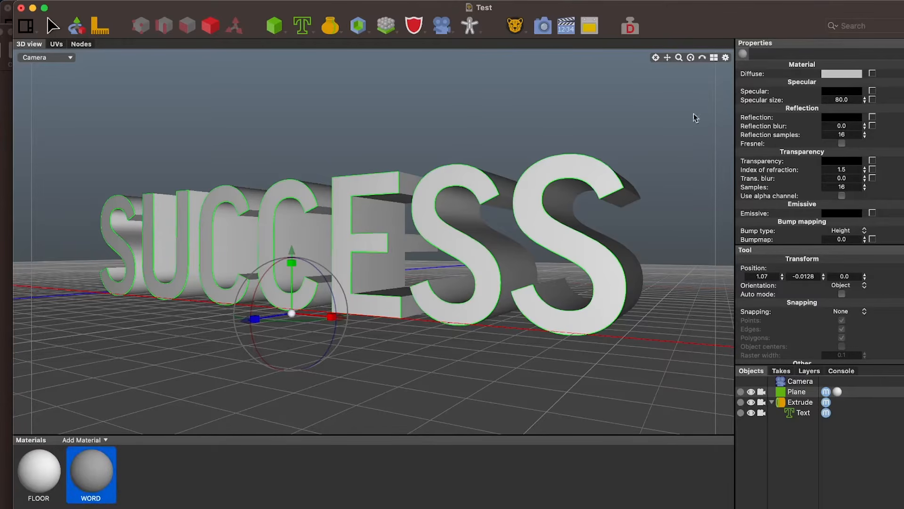
Set the WORD material's diffuse colour to a bright saturated blue using the colour wheel, and close the colour picker
left_click(841, 75)
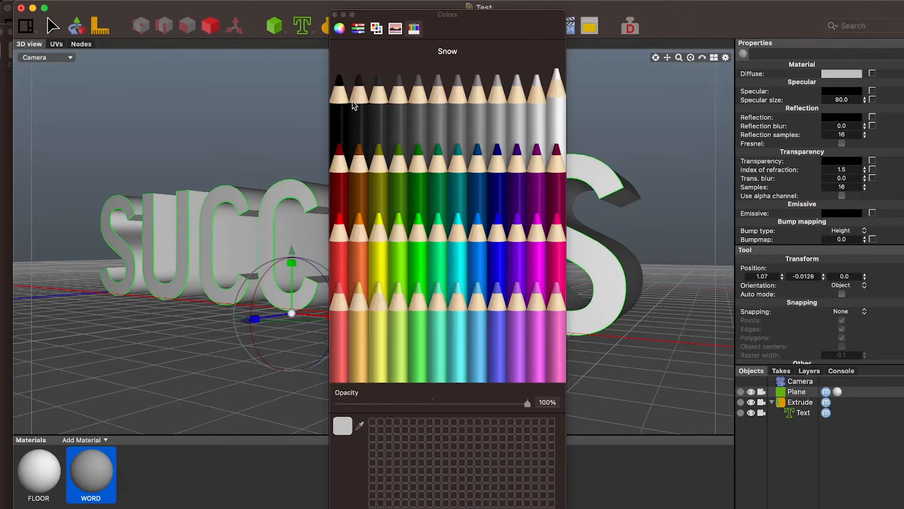
left_click(340, 29)
left_click(433, 160)
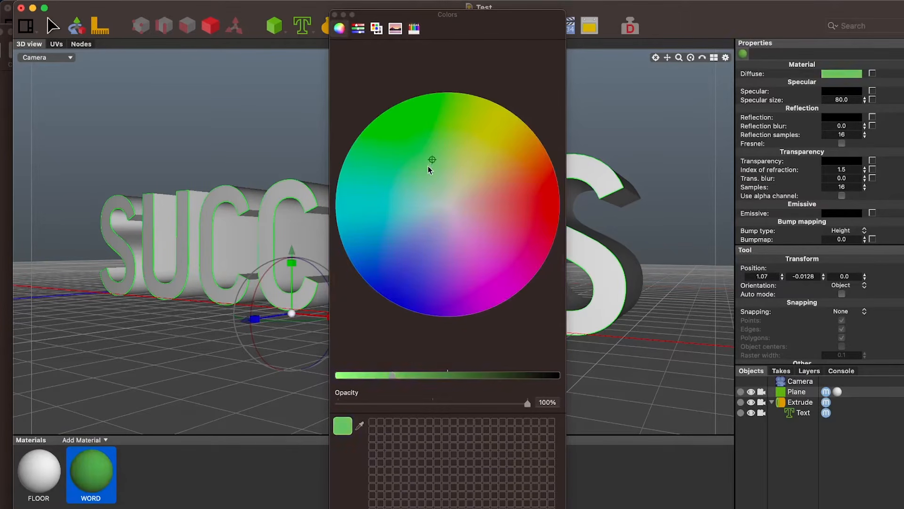
left_click_drag(430, 170, 335, 234)
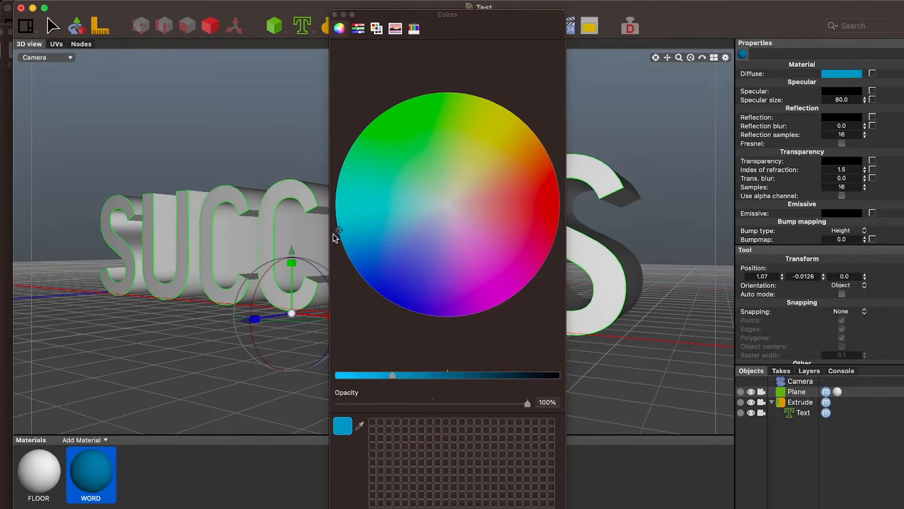
left_click_drag(389, 375, 370, 375)
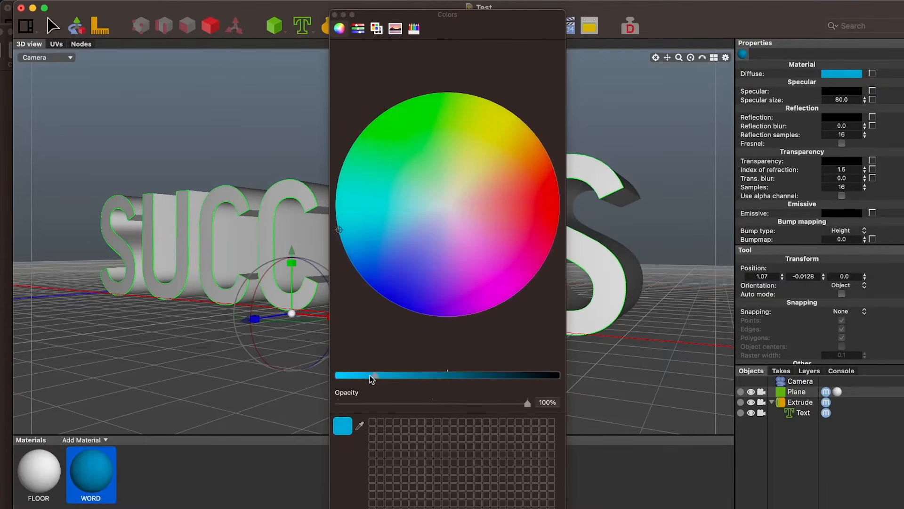
left_click(336, 19)
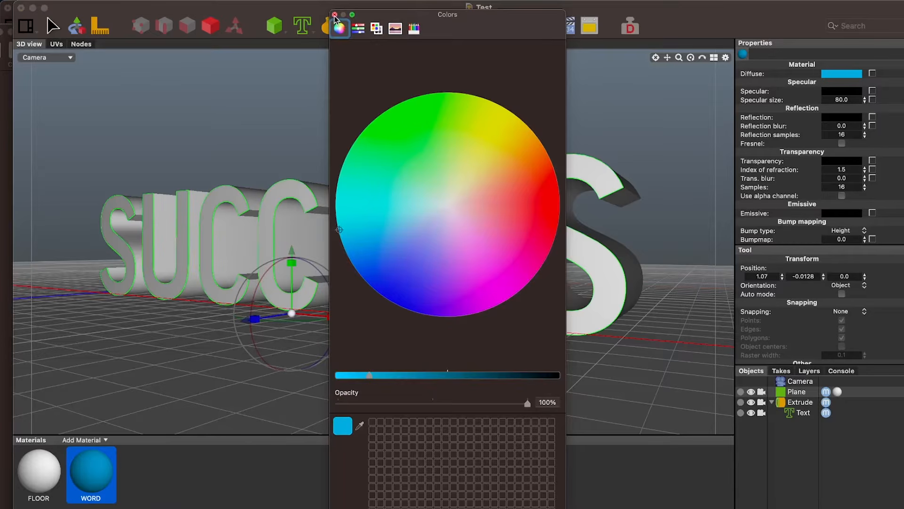
left_click(335, 15)
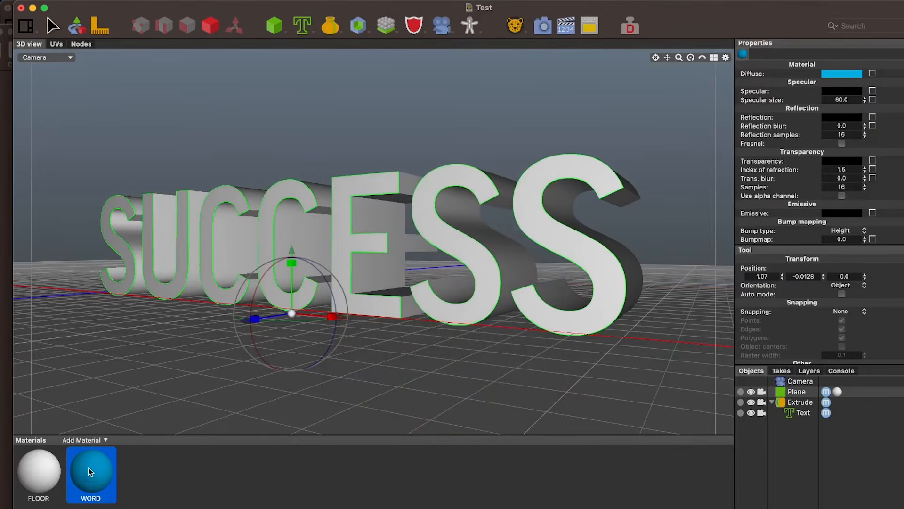
Apply the WORD material to the extruded SUCCESS text and render the scene
left_click_drag(90, 472, 165, 261)
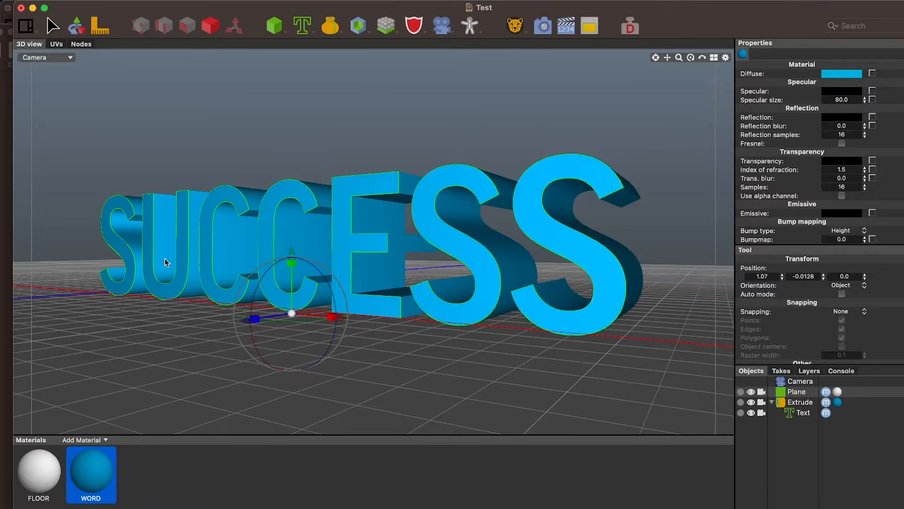
left_click(544, 28)
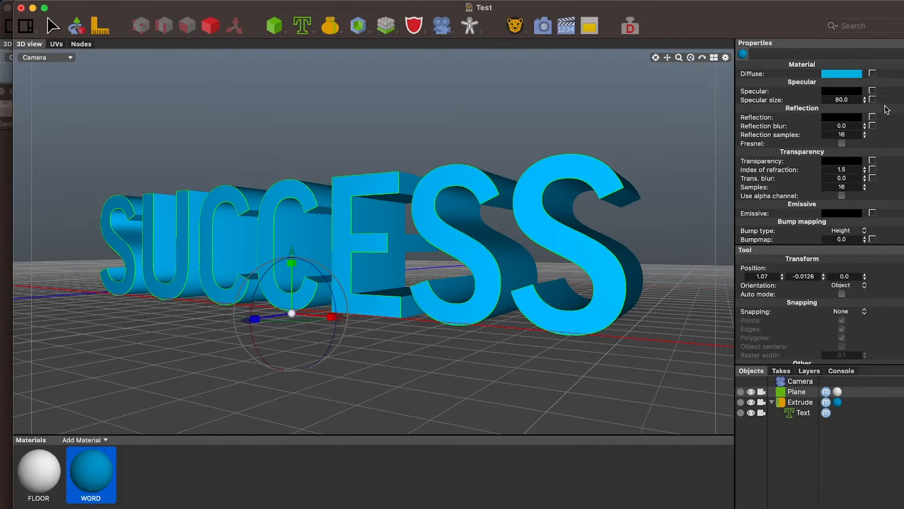
Set the WORD material's reflection colour to a dark grey for a partly glossy surface, and render the scene
left_click(839, 118)
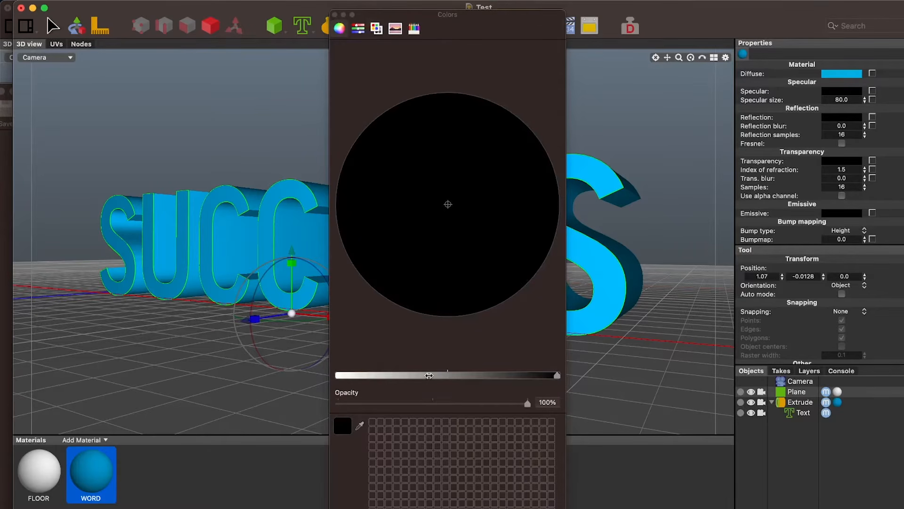
left_click_drag(430, 380, 327, 381)
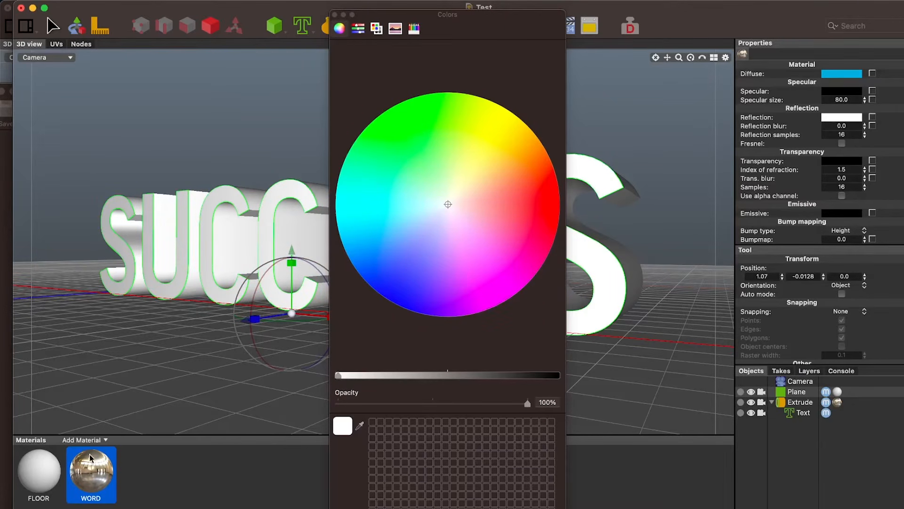
left_click_drag(339, 374, 474, 379)
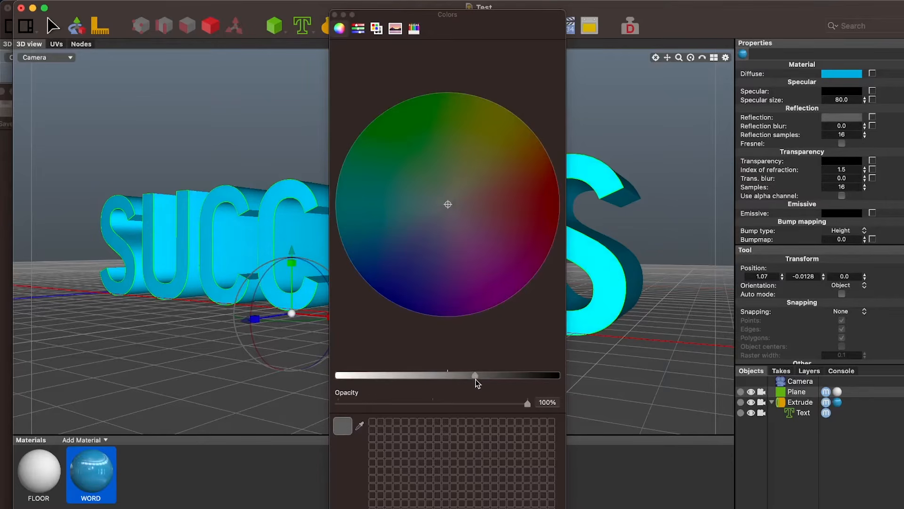
left_click(334, 15)
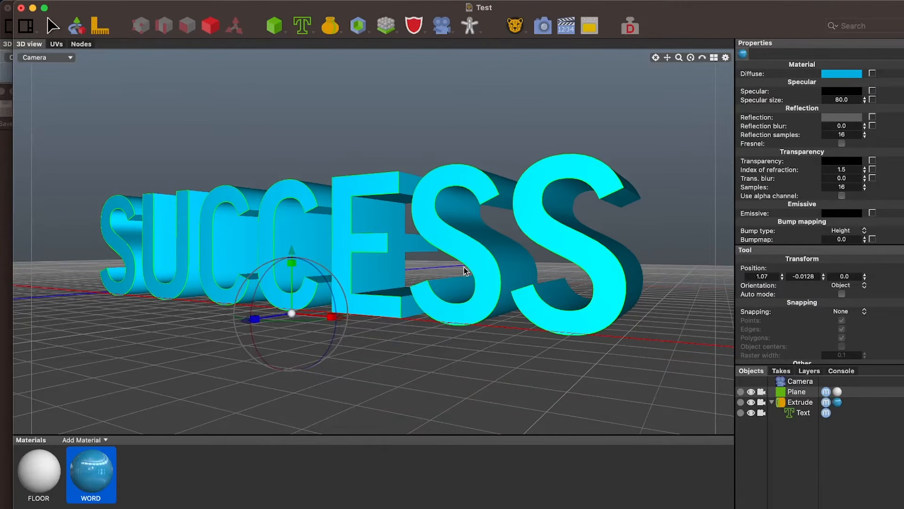
left_click(543, 25)
left_click_drag(571, 111, 573, 45)
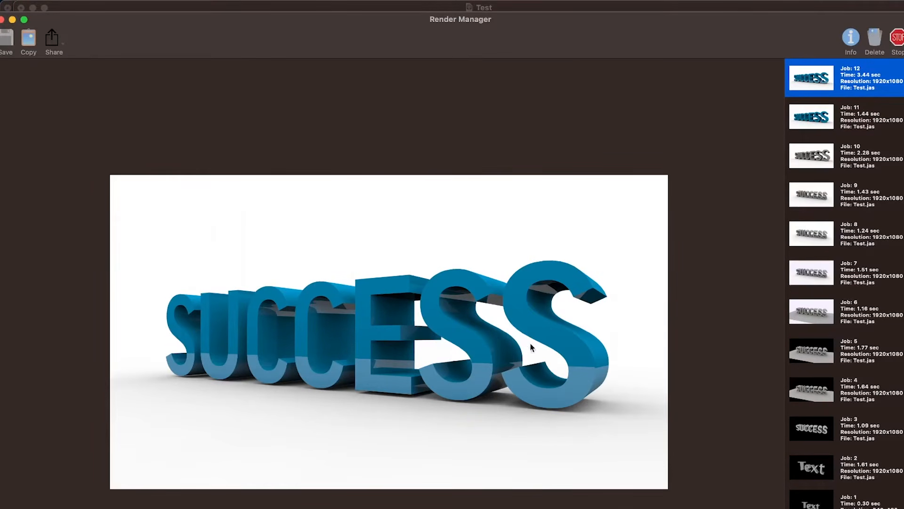
Compare the reflective blue render with the non-reflective one in the Render Manager, and return to the Test scene window
left_click(828, 120)
left_click(832, 78)
left_click(834, 112)
left_click(836, 78)
left_click(836, 103)
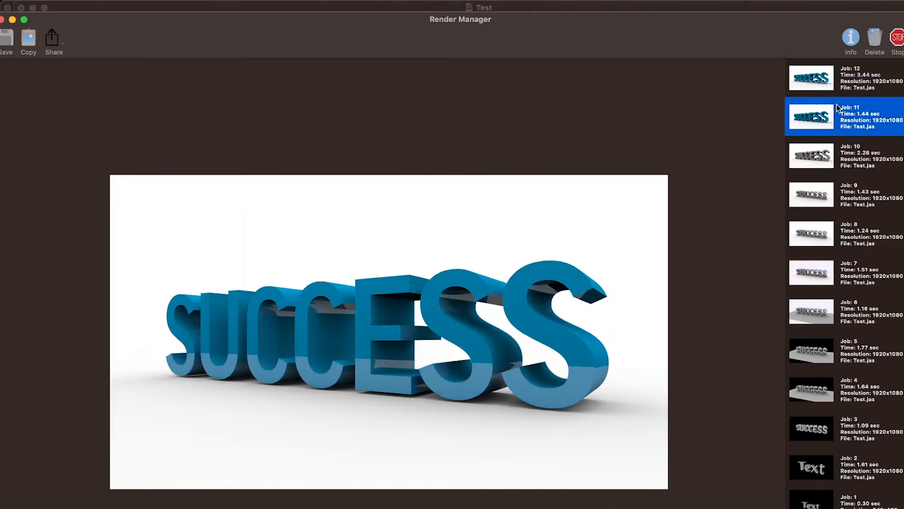
left_click(837, 84)
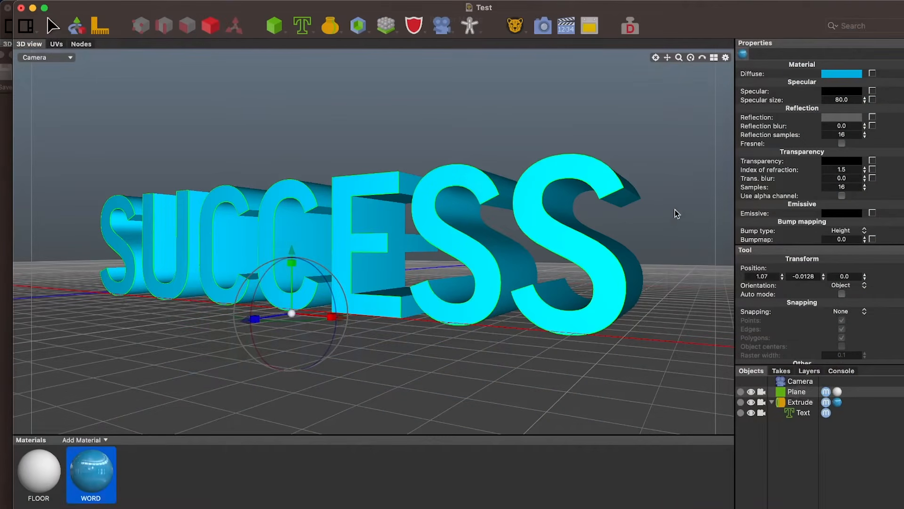
left_click_drag(758, 19, 683, 201)
left_click(682, 73)
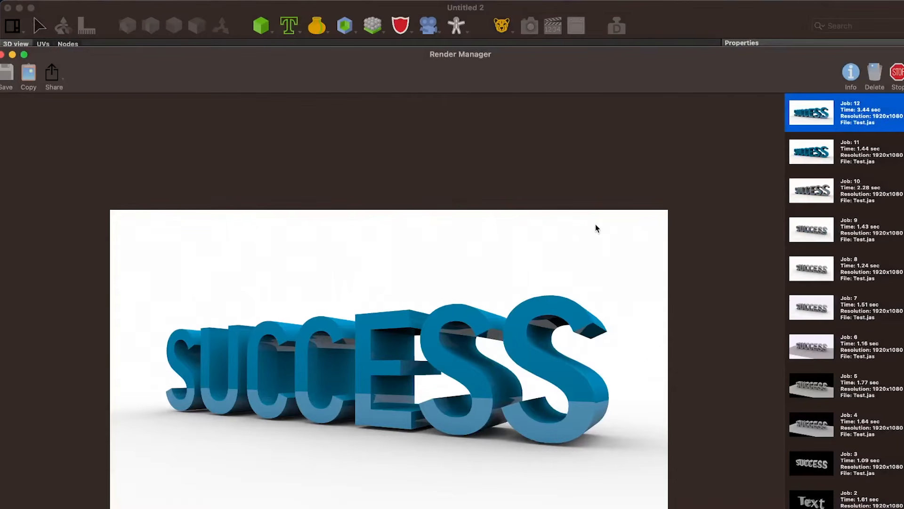
left_click_drag(561, 73, 686, 9)
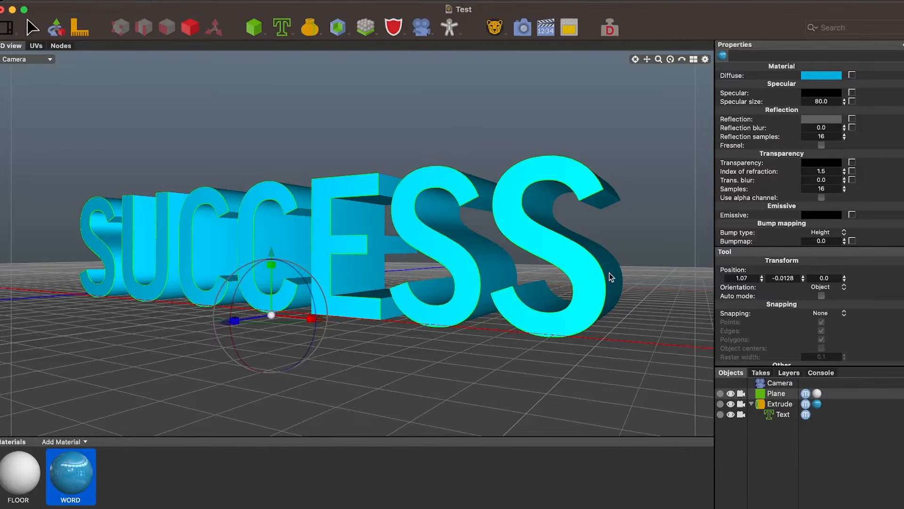
Set the bevel type of the Extrude object to Round (convex)
left_click(782, 405)
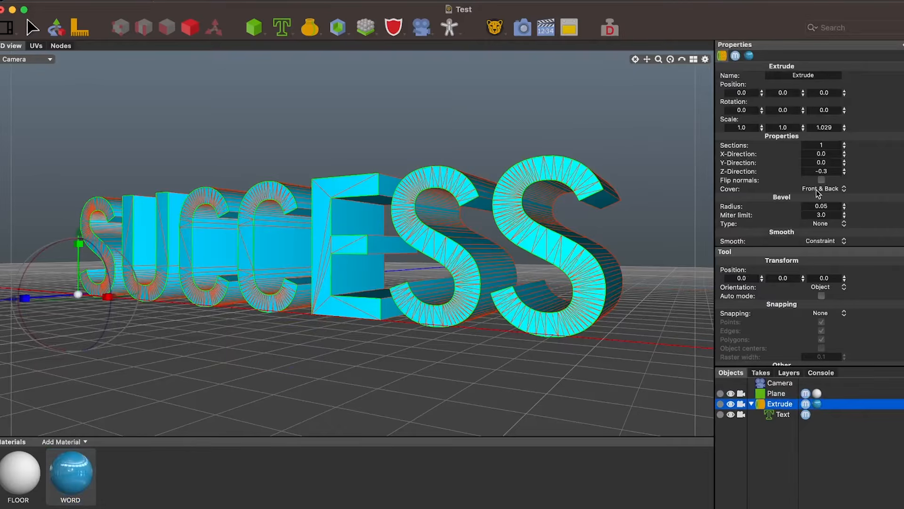
scroll(783, 200, "down", 2)
scroll(784, 204, "down", 2)
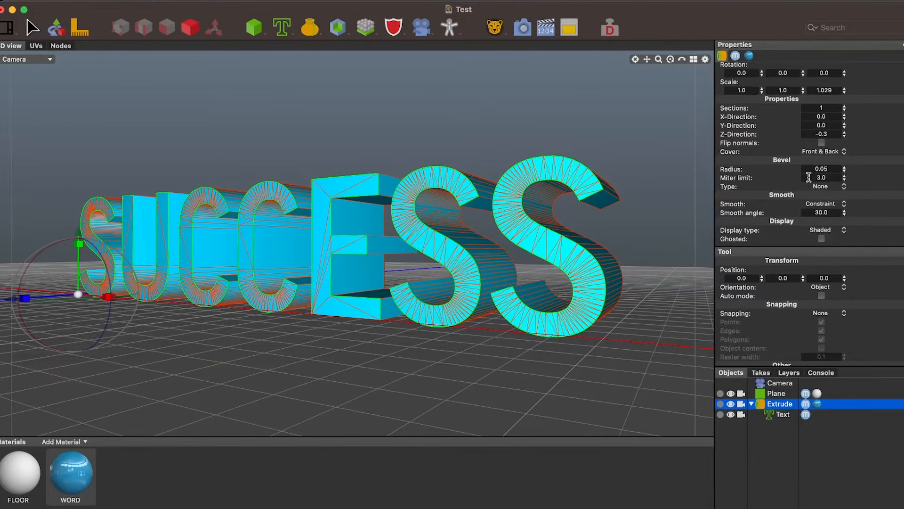
left_click(840, 187)
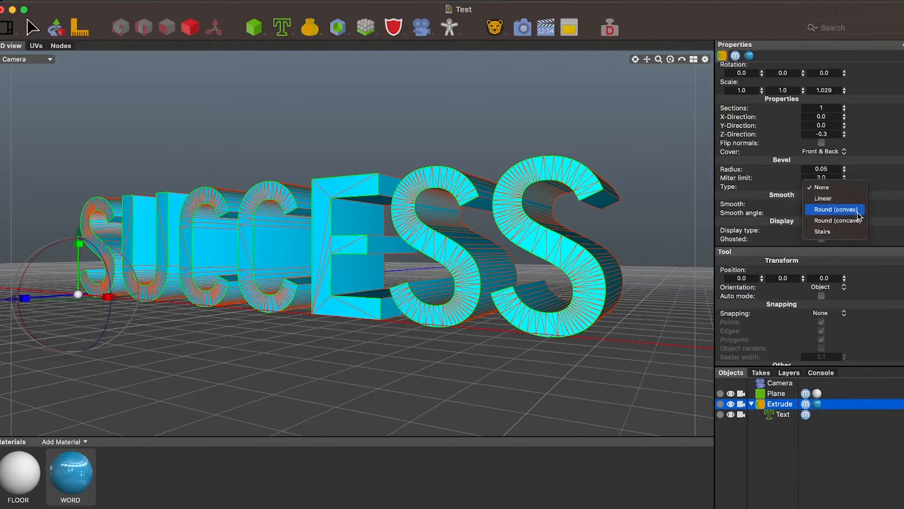
left_click(836, 209)
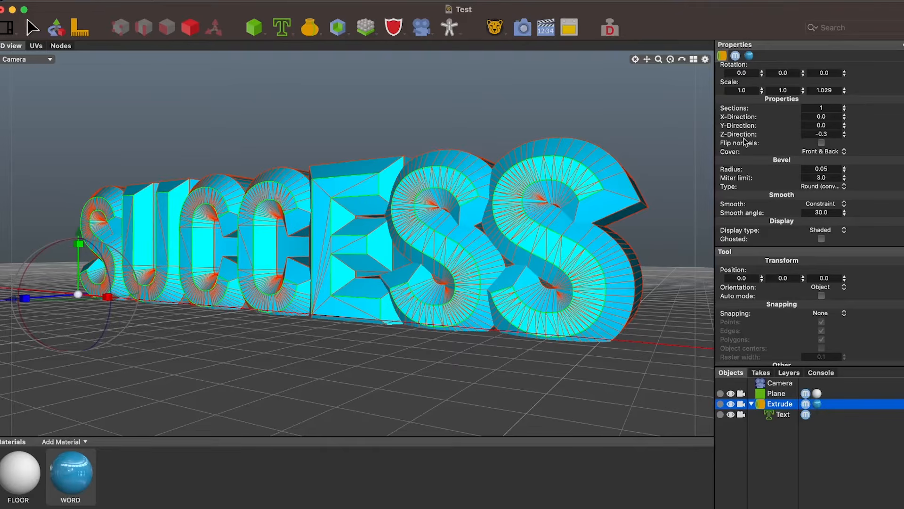
Try bevel radii of 0.005 and 0.015 on the Extrude object
left_click(824, 169)
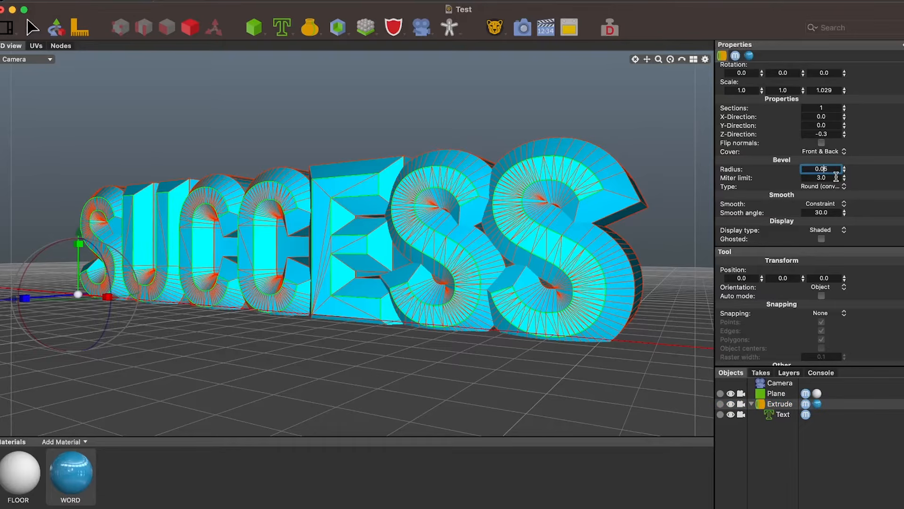
type("0.005")
key("Return")
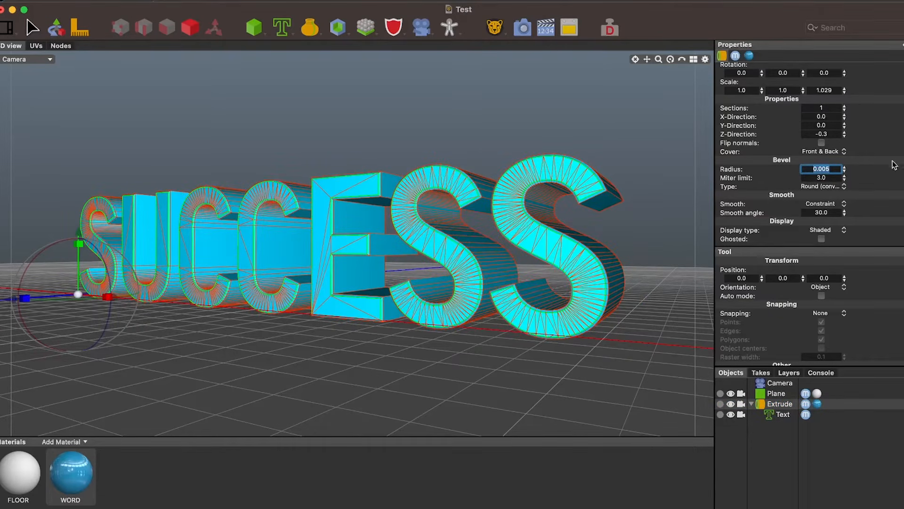
left_click(826, 171)
key("BackSpace")
type("1")
key("Return")
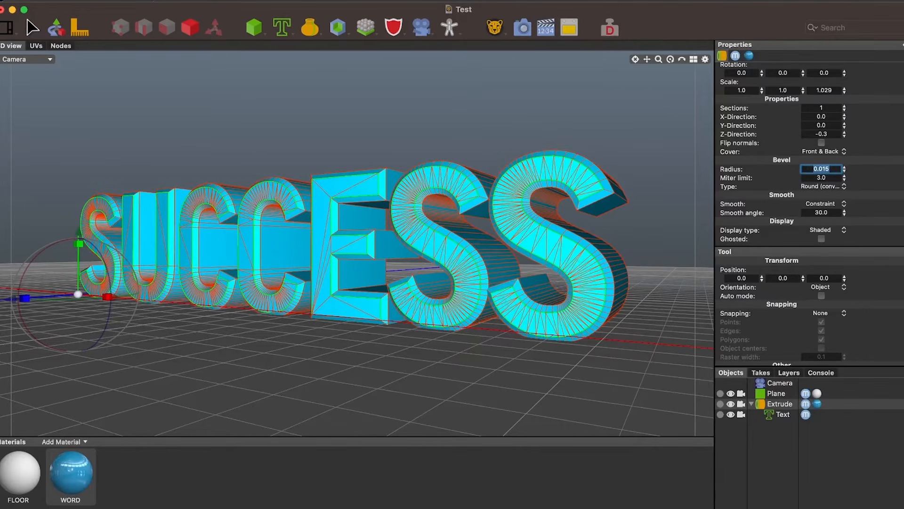
Set the Extrude object's bevel radius to 0.01
left_click(833, 170)
key("BackSpace")
key("Return")
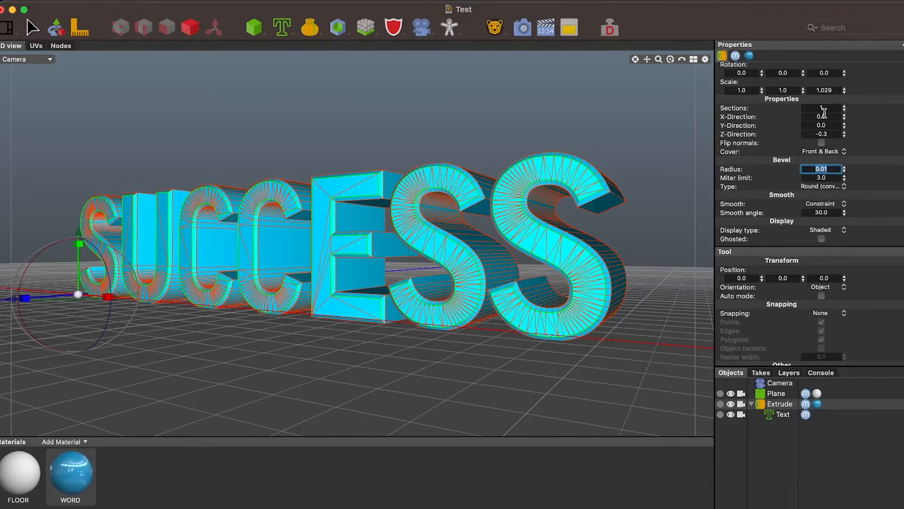
Set the Extrude object's number of sections to 4
scroll(777, 113, "up", 3)
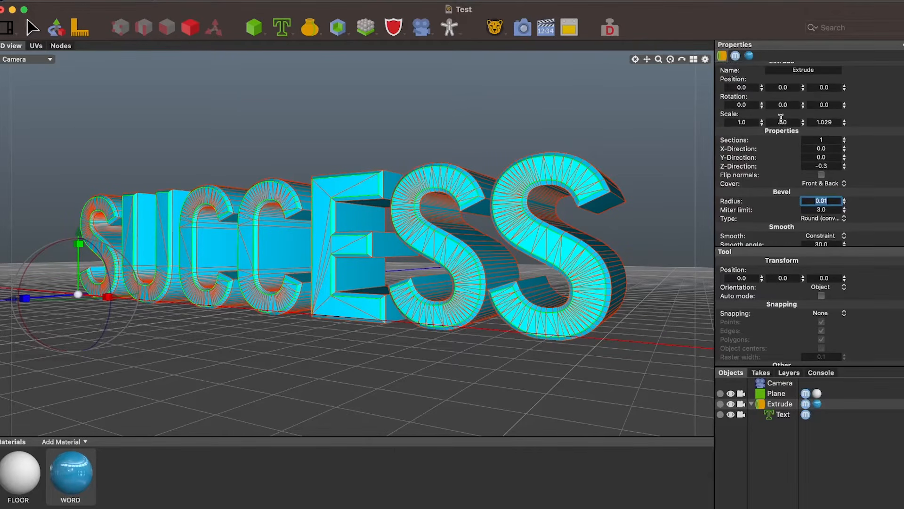
left_click(845, 137)
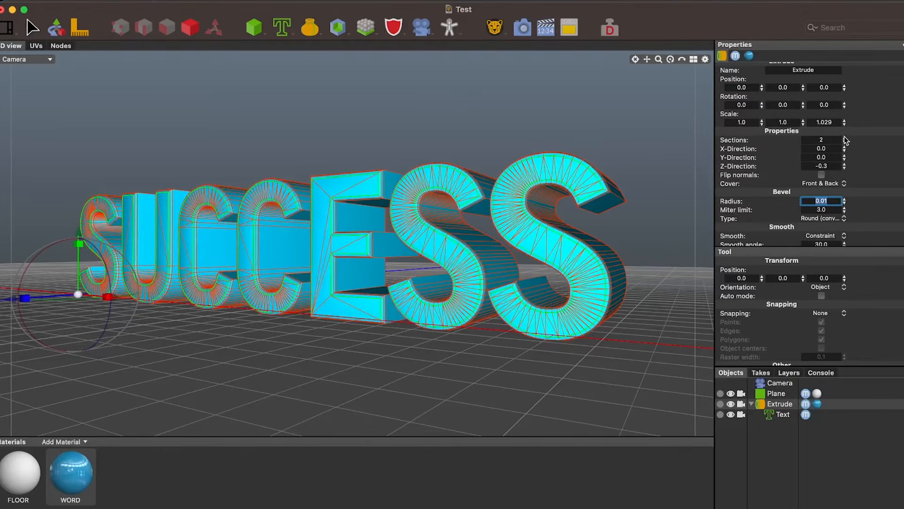
left_click(845, 137)
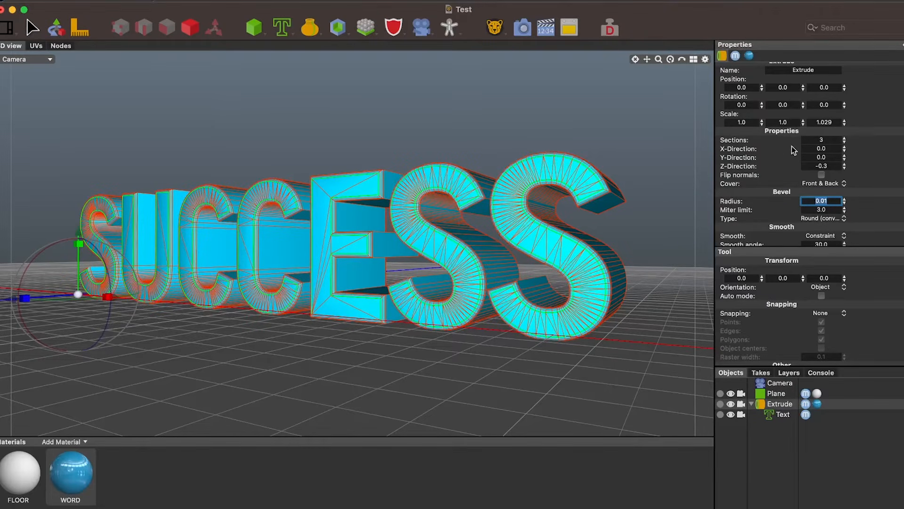
left_click(844, 139)
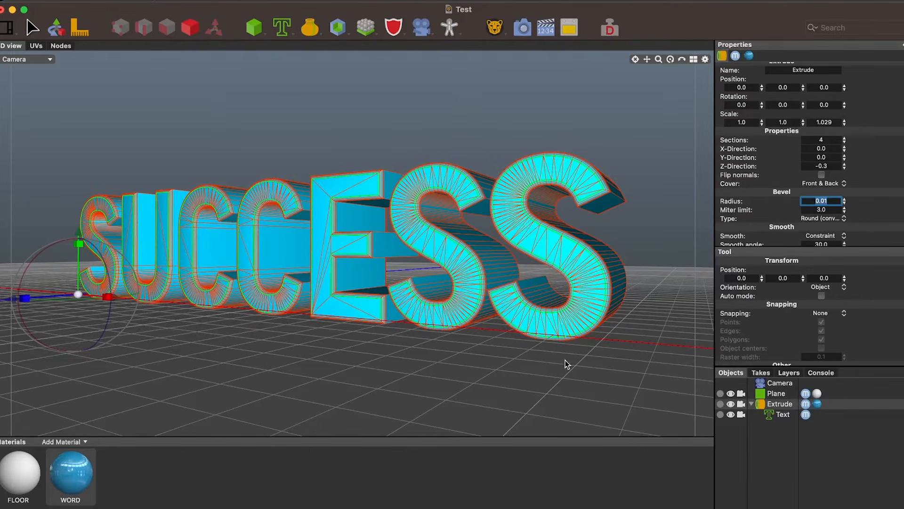
Lower the floor plane slightly to a Y position of -0.0179
left_click(528, 366)
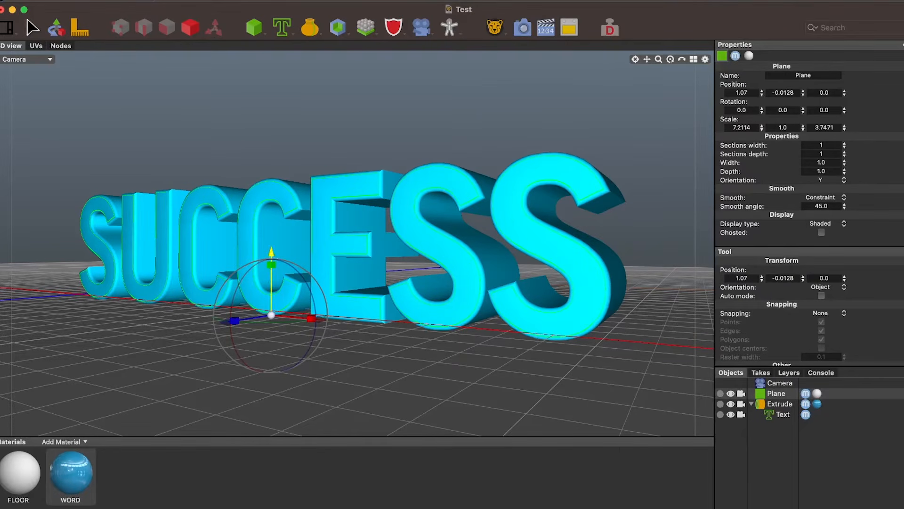
left_click_drag(272, 256, 272, 259)
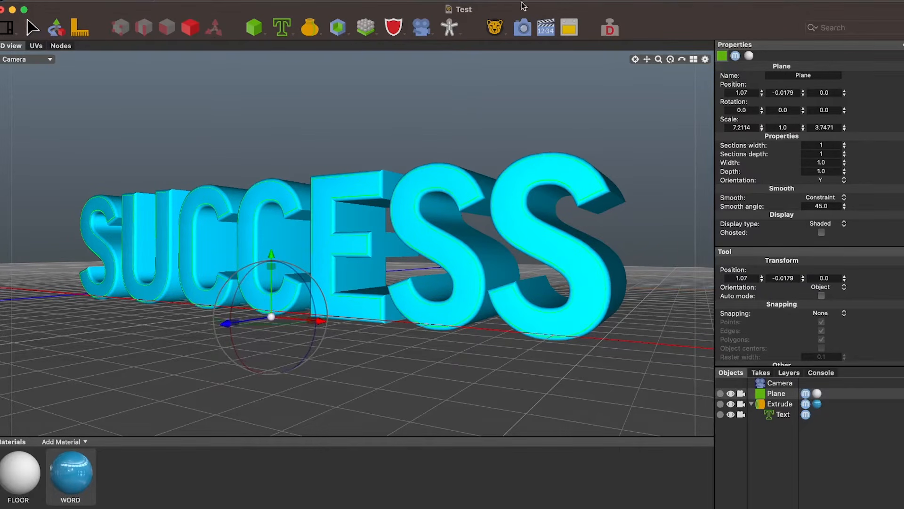
Render the text with its rounded bevel and compare the result with the previous render job
left_click(523, 28)
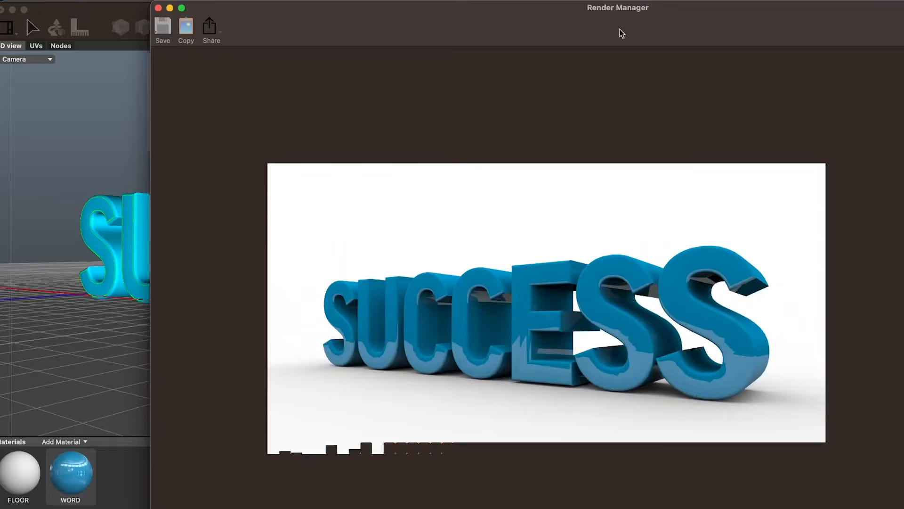
left_click_drag(696, 28, 574, 25)
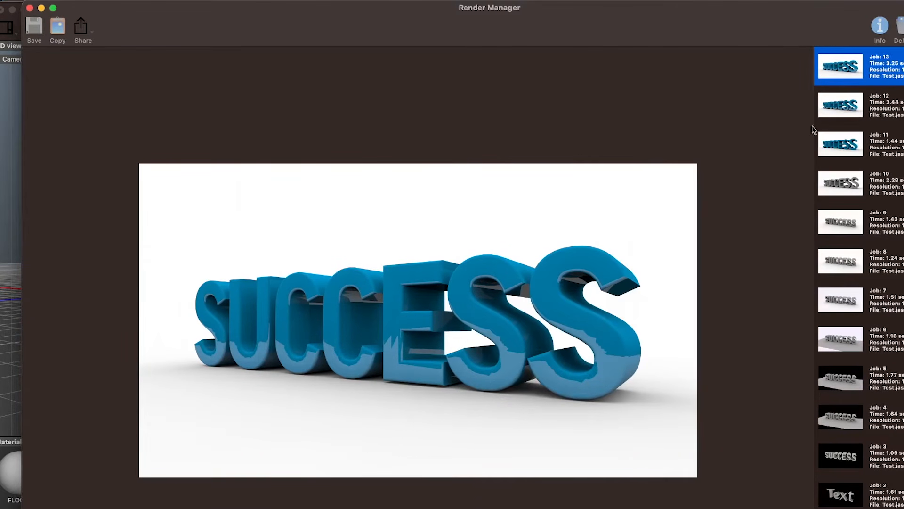
left_click(858, 110)
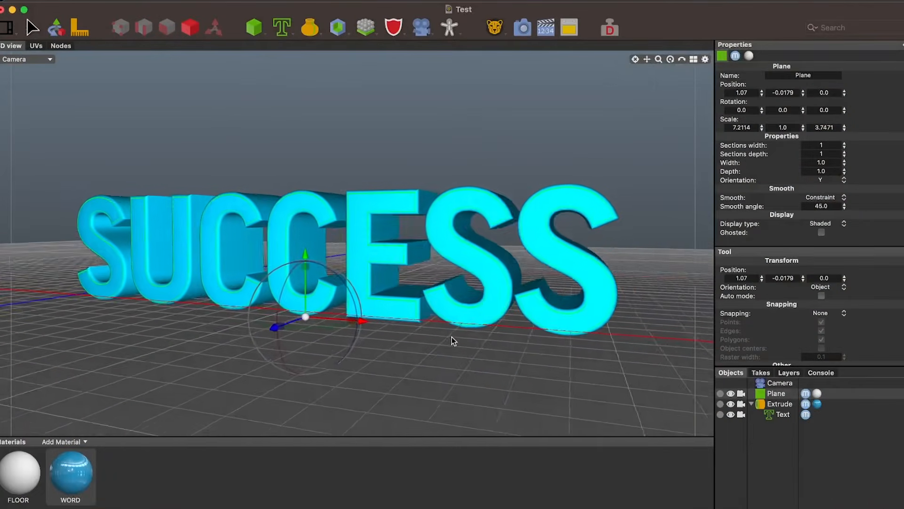
Reframe the camera to face the SUCCESS text from the front, centred in the view, and render it
left_click_drag(451, 337, 477, 347, "alt")
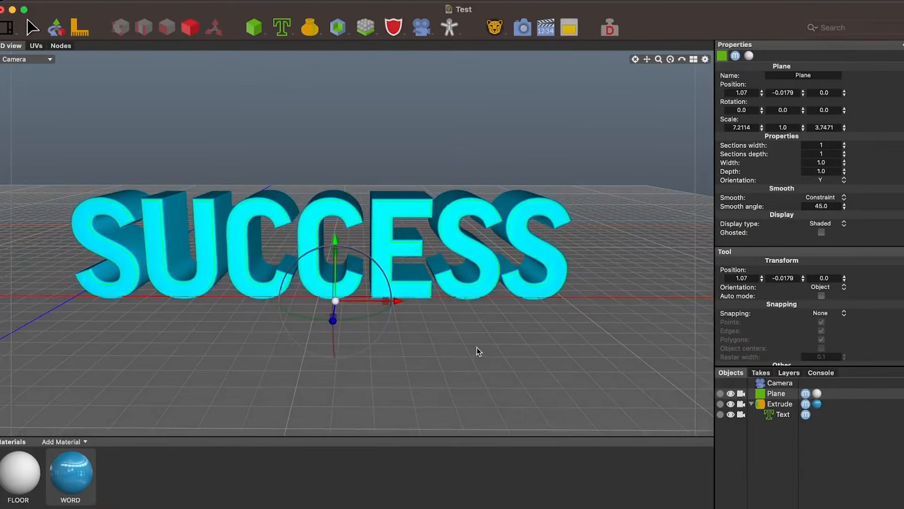
left_click_drag(647, 59, 678, 79)
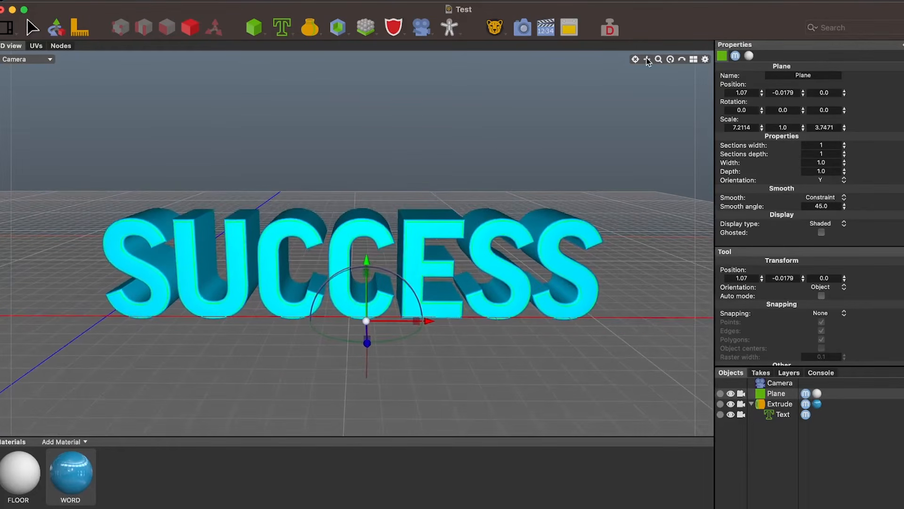
left_click(523, 29)
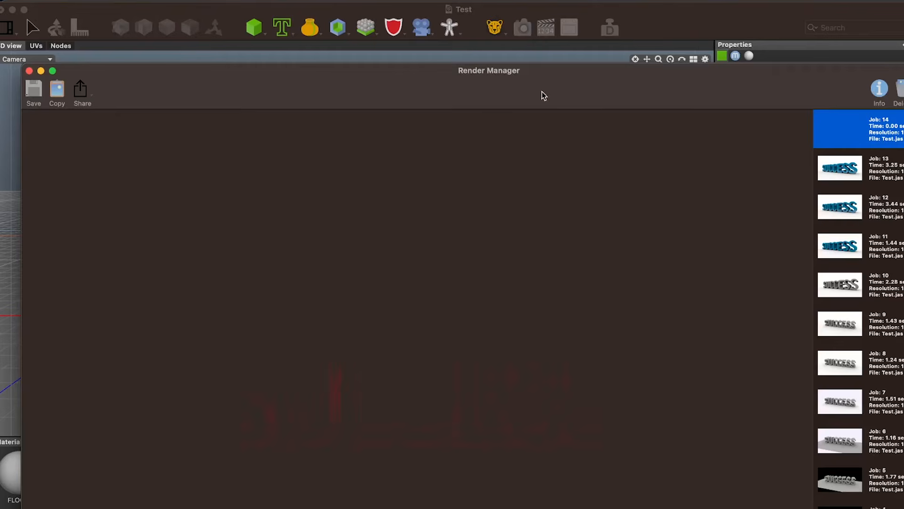
left_click_drag(553, 99, 543, 55)
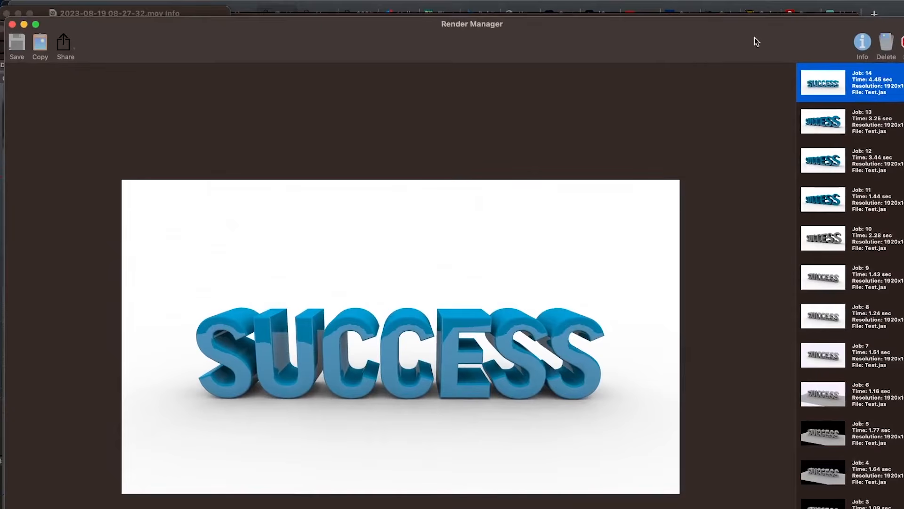
left_click_drag(754, 38, 786, 38)
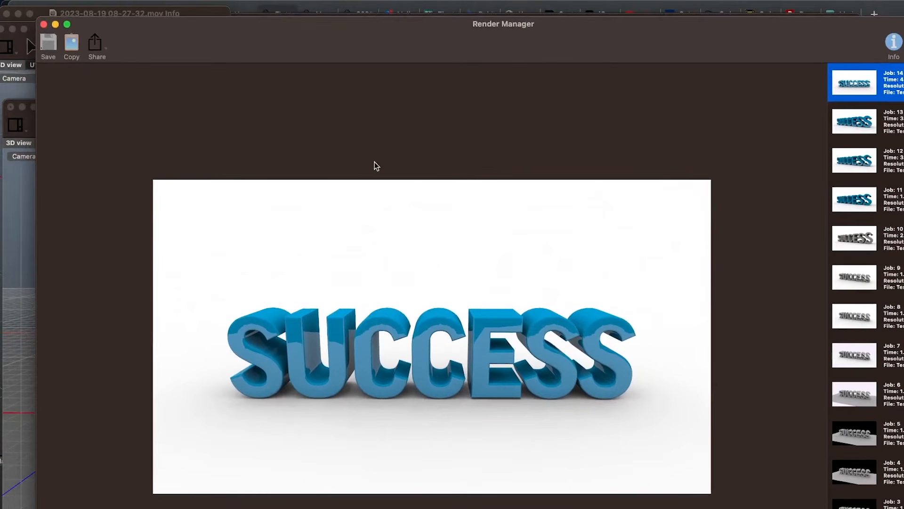
Return to the Test scene window, add the Gold metal material and apply it to the SUCCESS text
left_click(27, 253)
left_click_drag(702, 122, 704, 23)
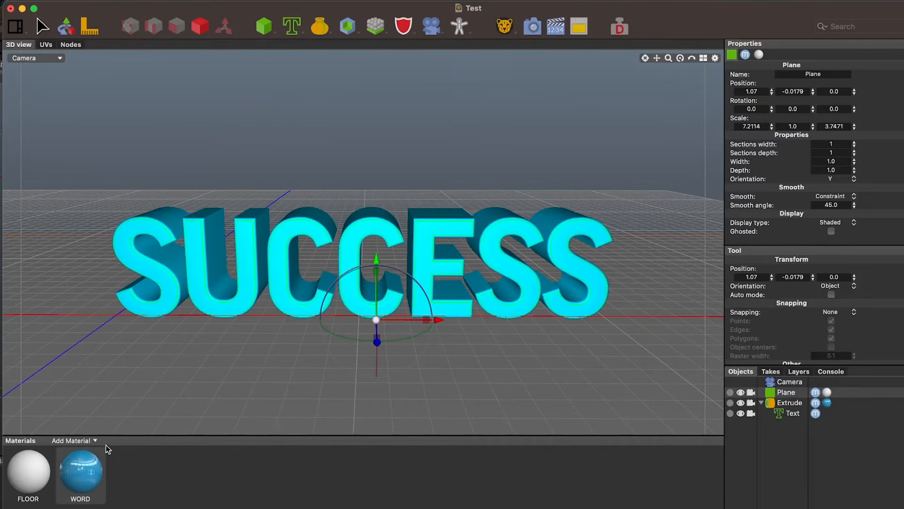
left_click(95, 442)
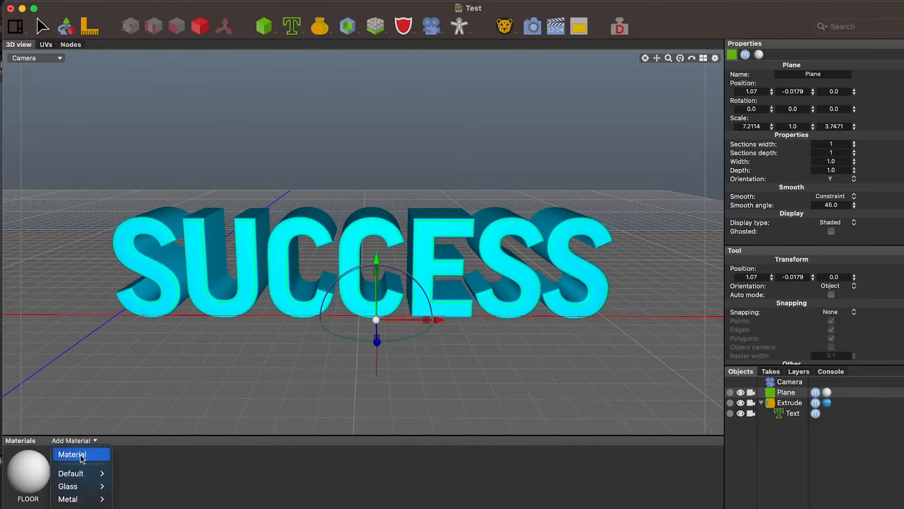
mouse_move(78, 498)
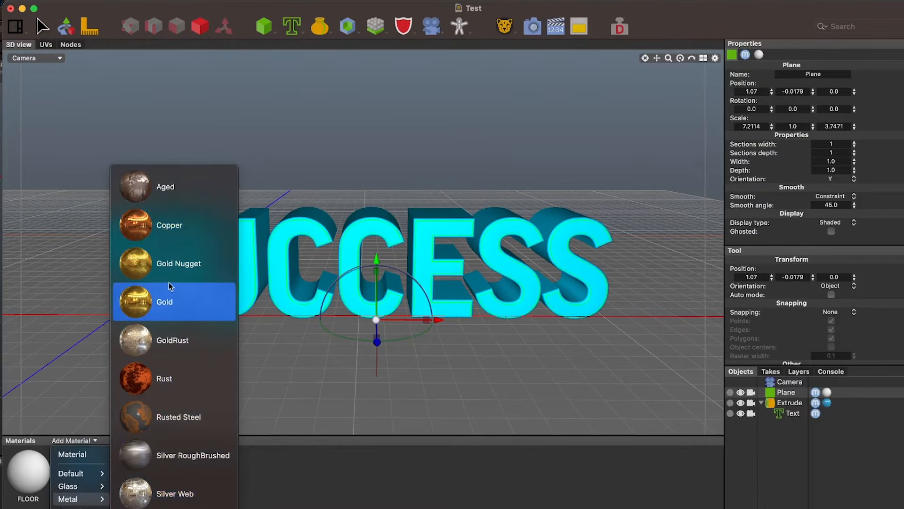
left_click(168, 304)
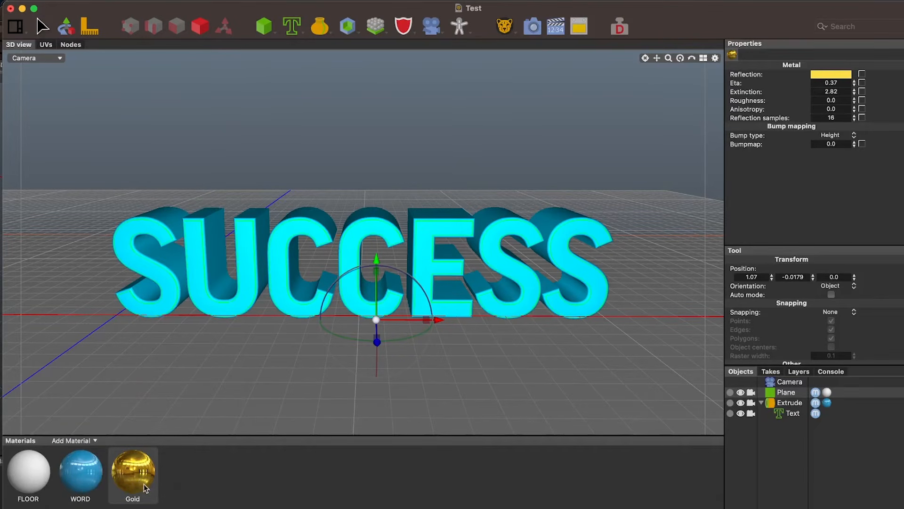
left_click_drag(133, 482, 195, 278)
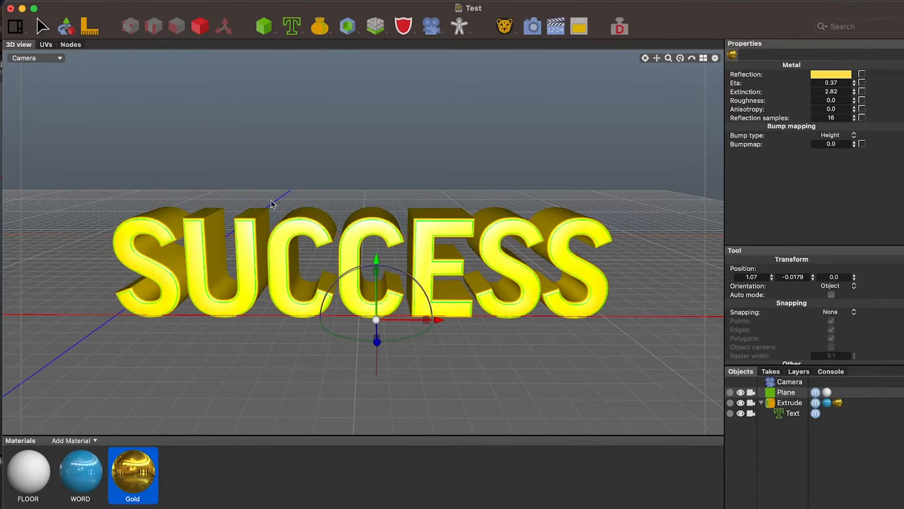
Render the gold text to examine its reflections, and return to the Test scene window
left_click(536, 29)
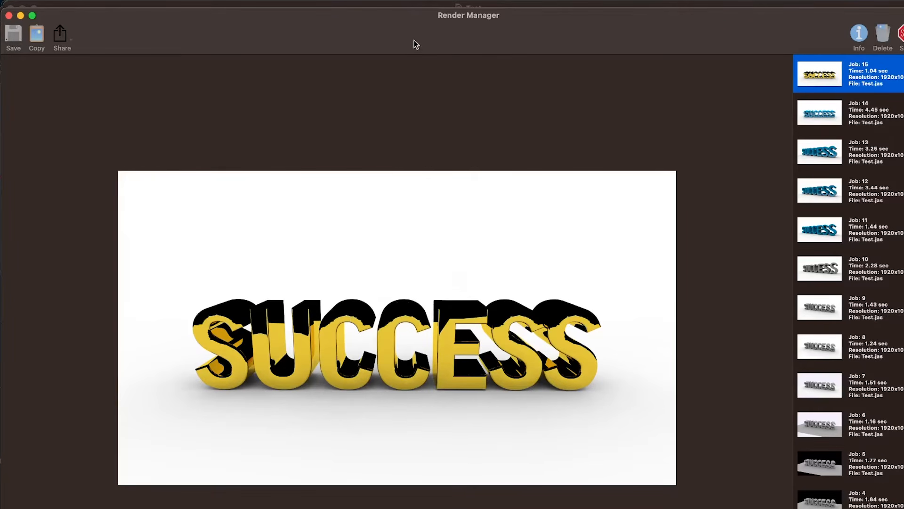
left_click_drag(412, 37, 499, 33)
left_click(63, 300)
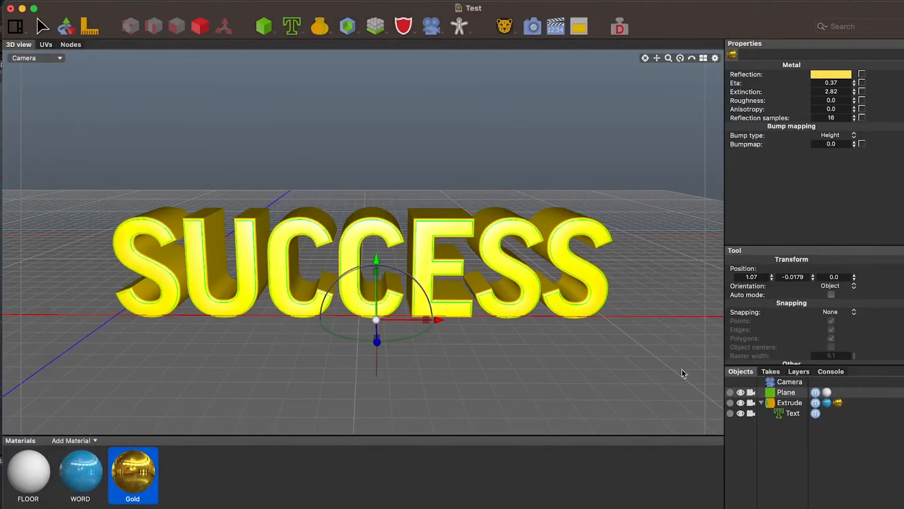
Add an HDRI Light to the scene and render the gold text with it
left_click(786, 386)
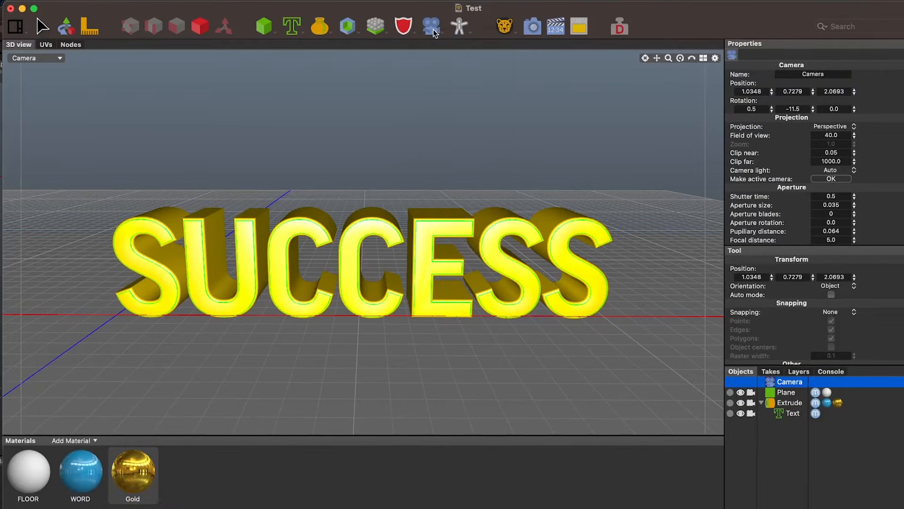
left_click(433, 29)
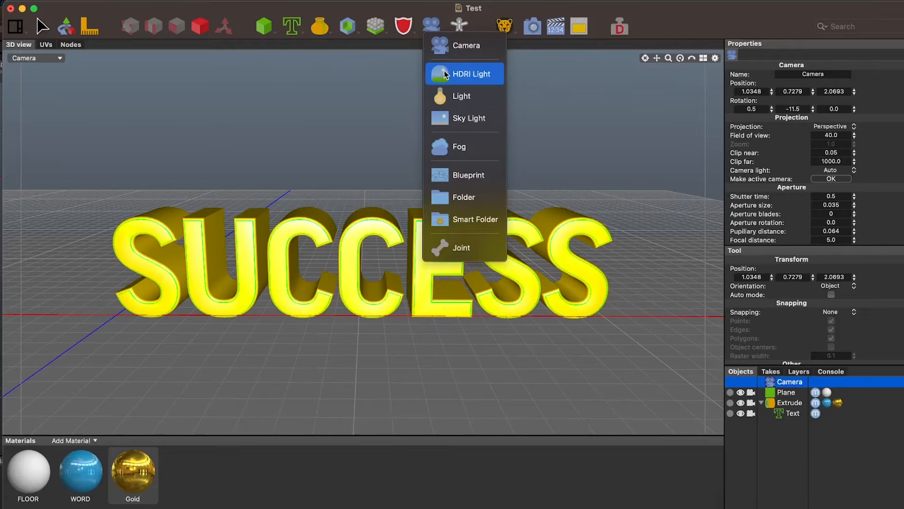
left_click(463, 76)
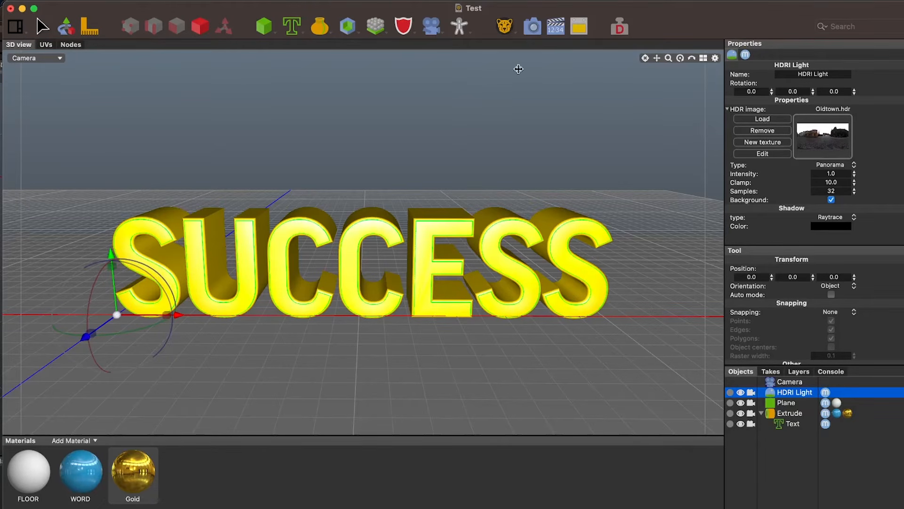
left_click(532, 27)
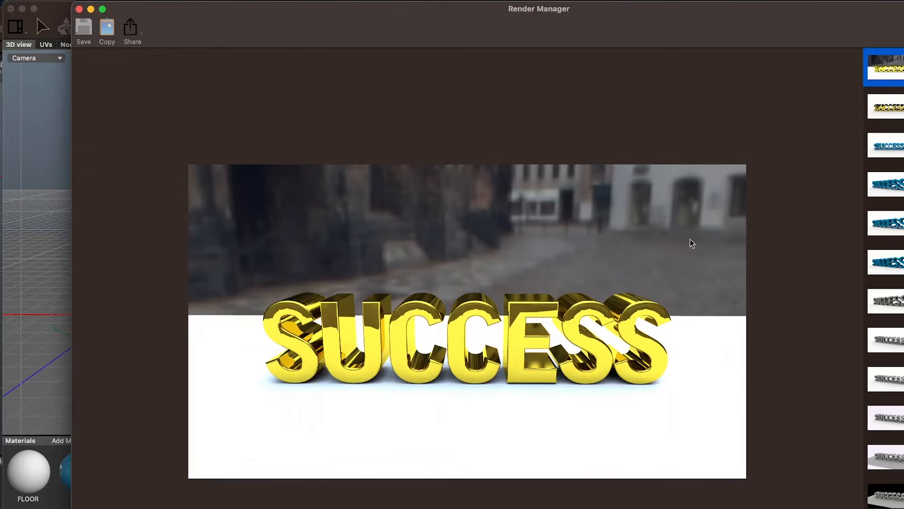
left_click_drag(732, 32, 671, 93)
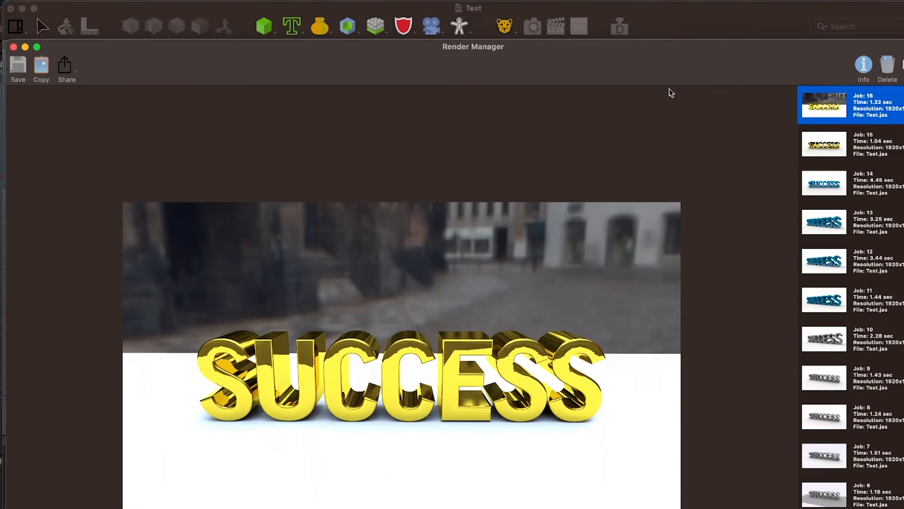
Turn off the HDRI Light's Background option and render the scene again
left_click(702, 31)
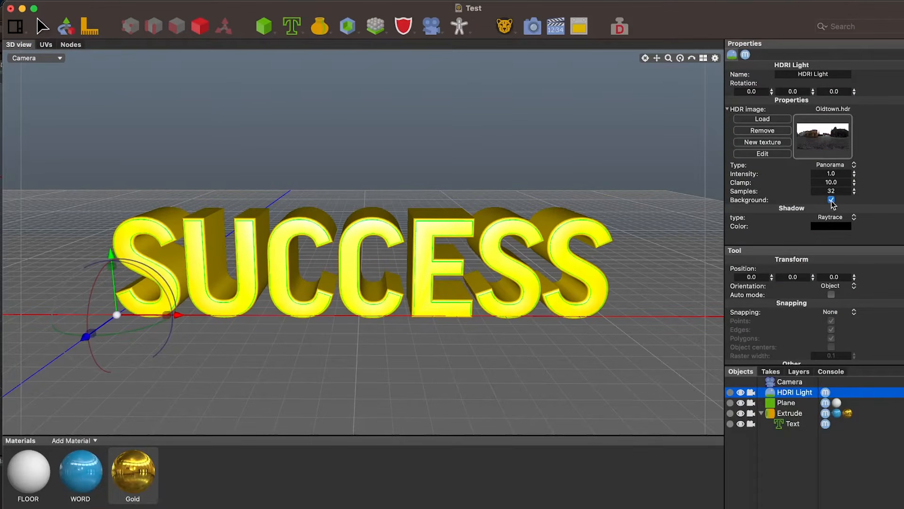
left_click(532, 27)
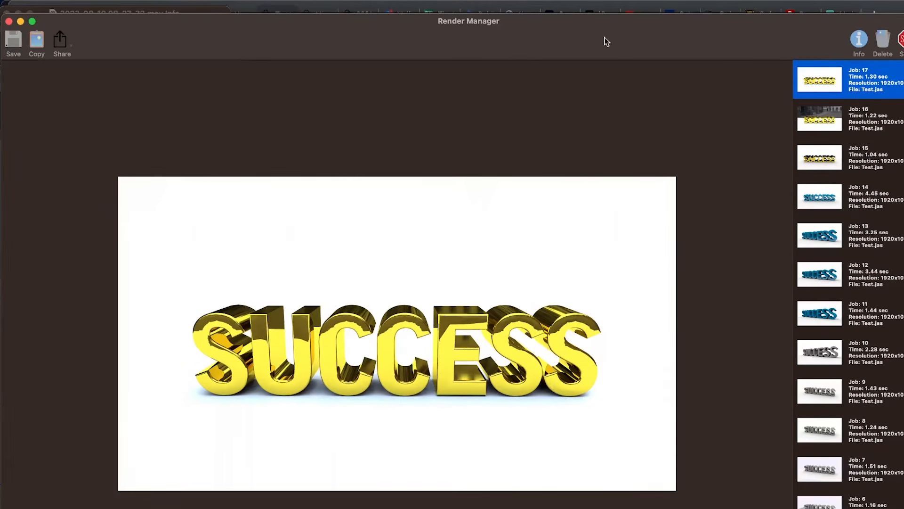
left_click_drag(606, 41, 606, 106)
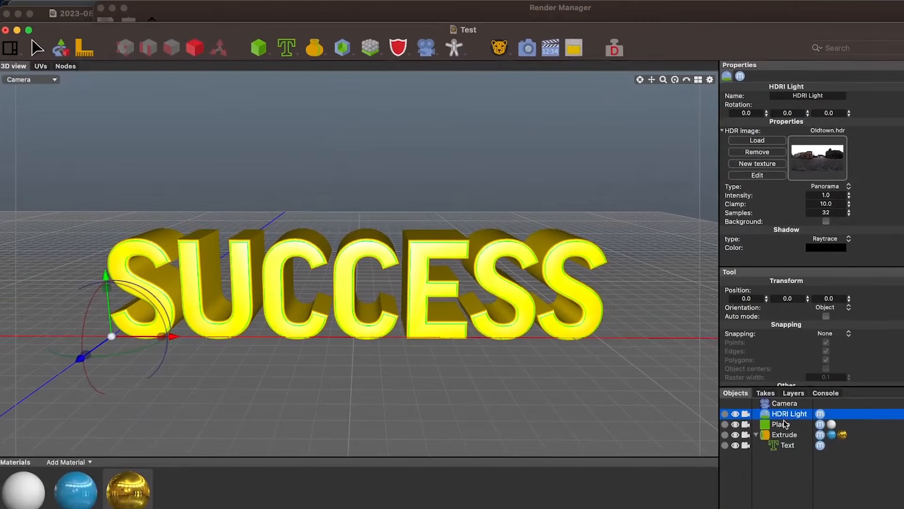
Rename the Plane object as FLOOR
left_click(782, 425)
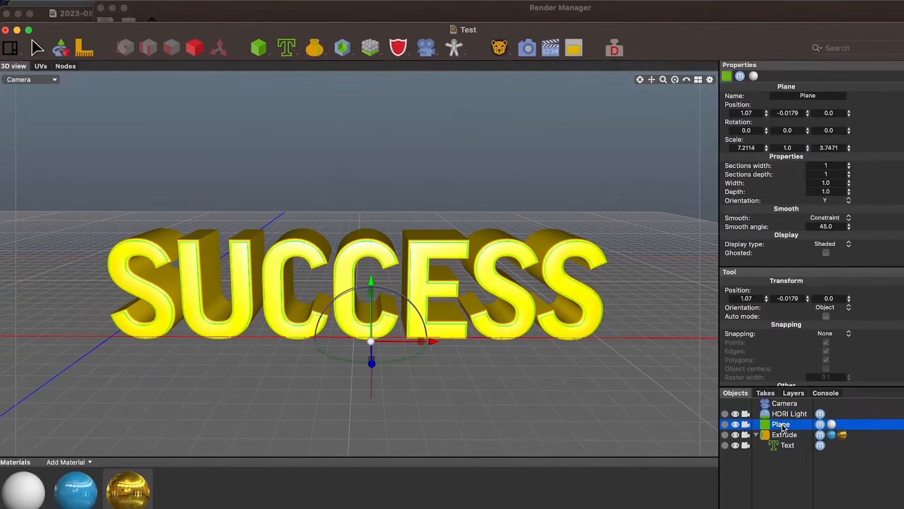
double_click(782, 425)
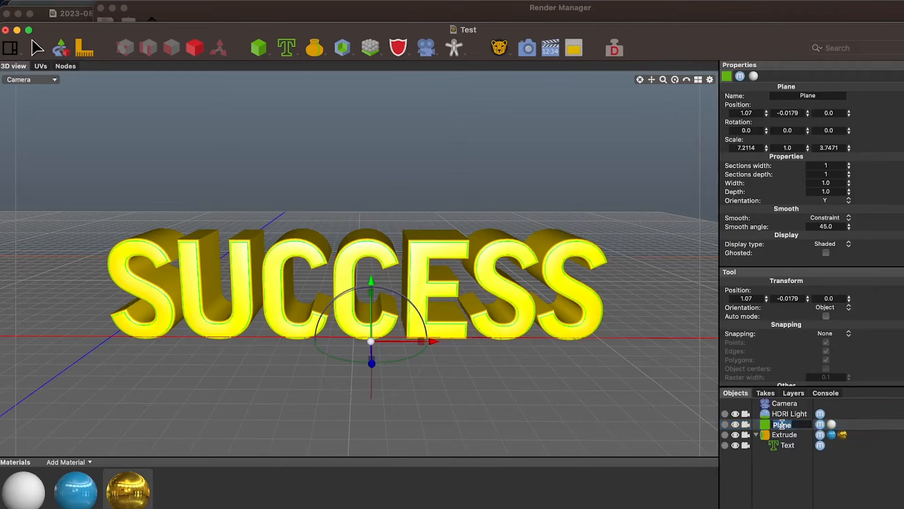
type("FLOOR")
key("Return")
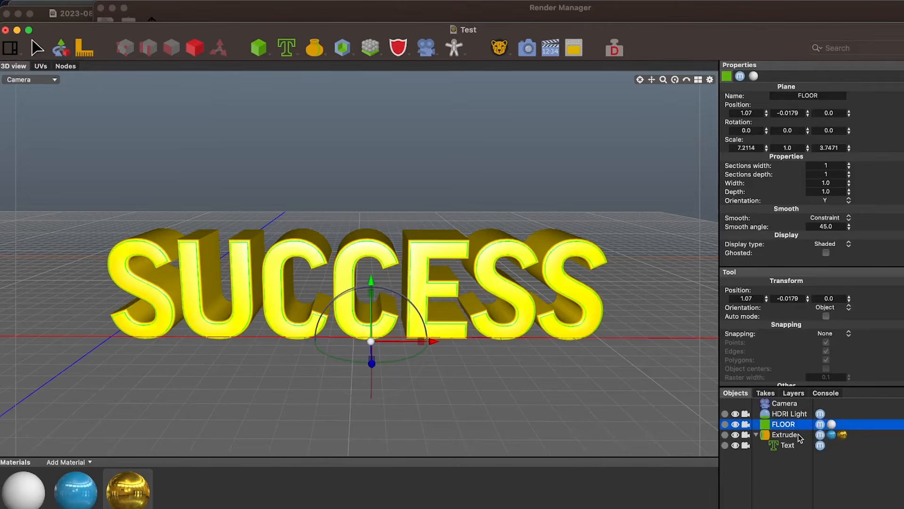
Rename the Extrude object as SUCCESS
double_click(784, 435)
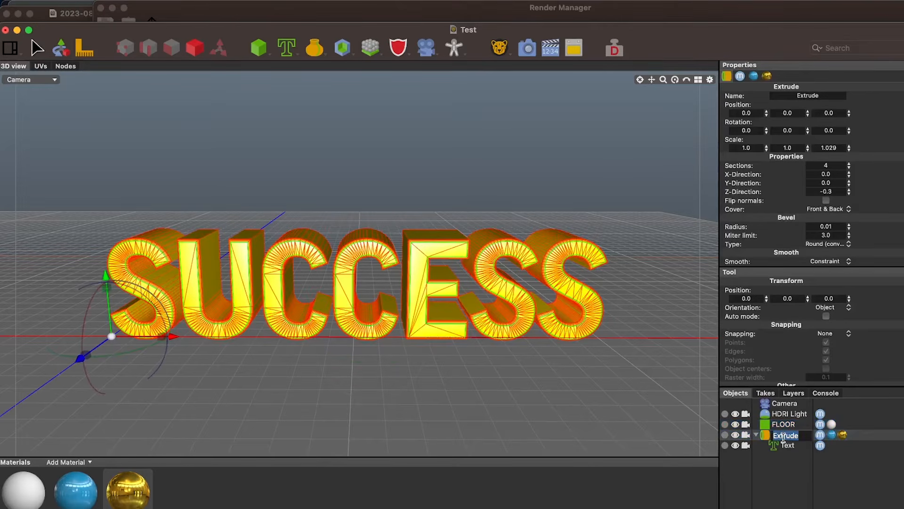
type("SUCCESS")
key("Return")
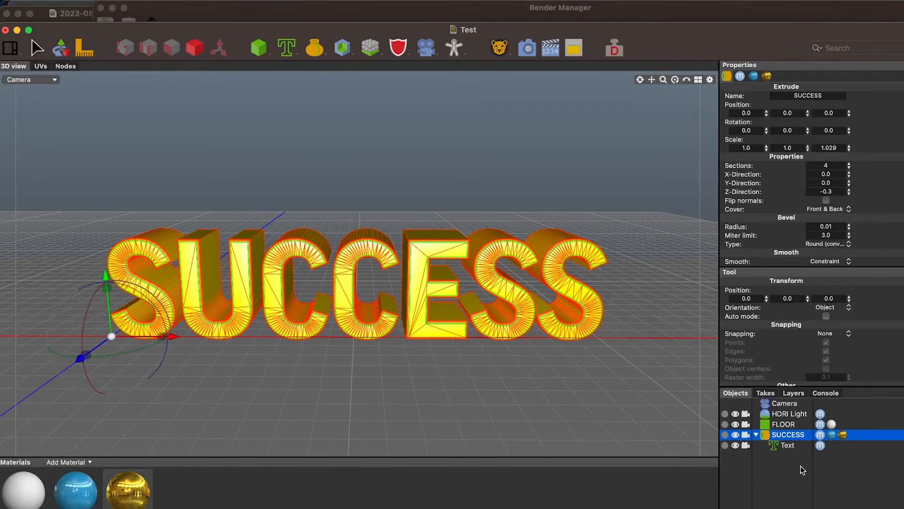
Add a Render tag to the FLOOR object and turn off its visibility in reflections
left_click(786, 425)
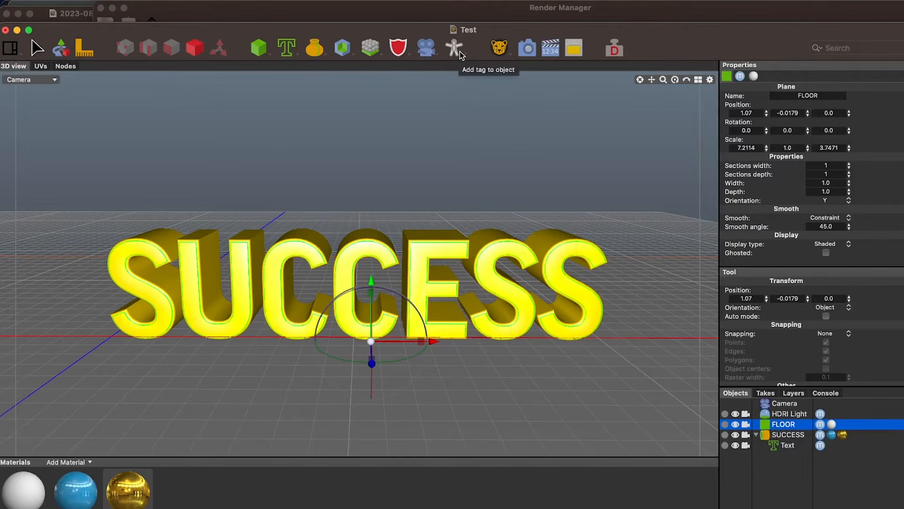
left_click(459, 52)
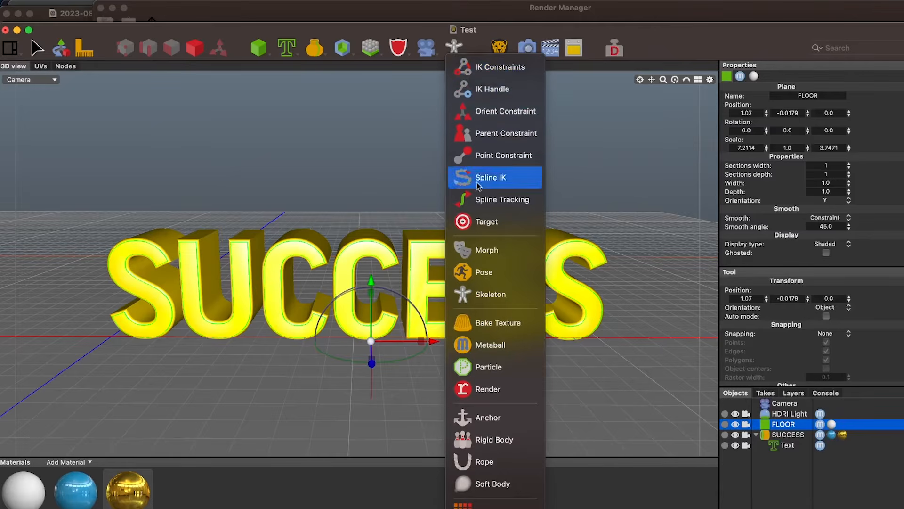
left_click(481, 391)
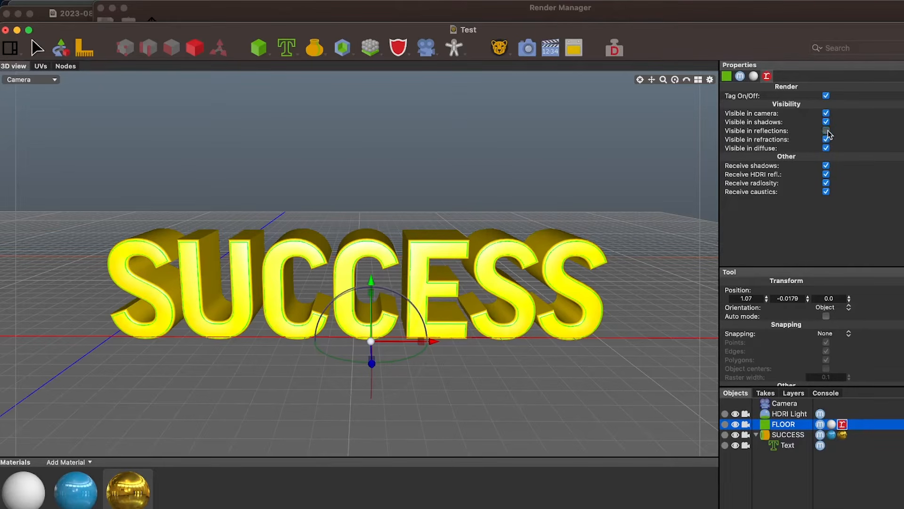
Render the scene with the floor hidden from reflections and compare the new render with the previous one
left_click(528, 47)
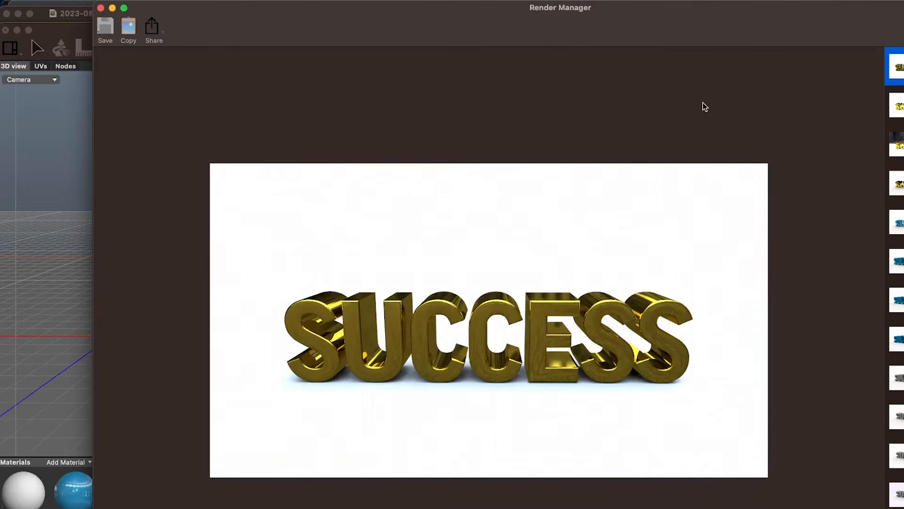
left_click_drag(719, 33, 629, 39)
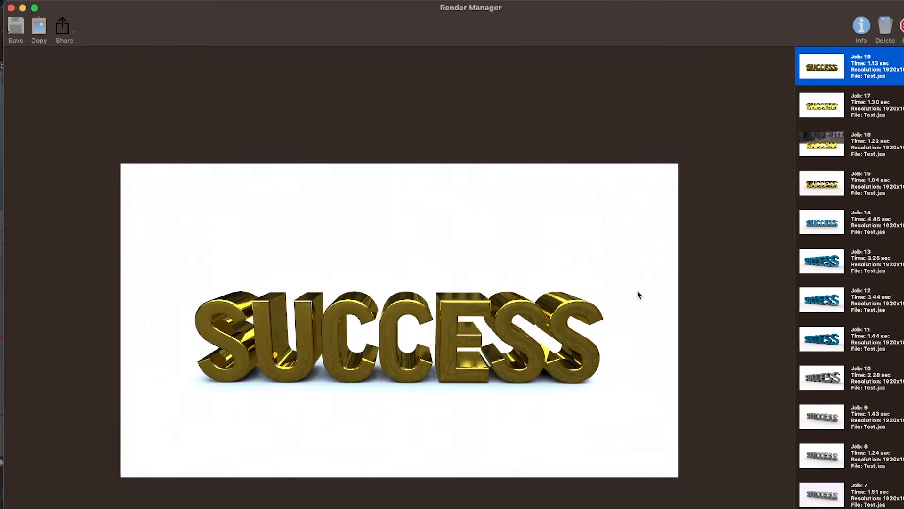
left_click(857, 108)
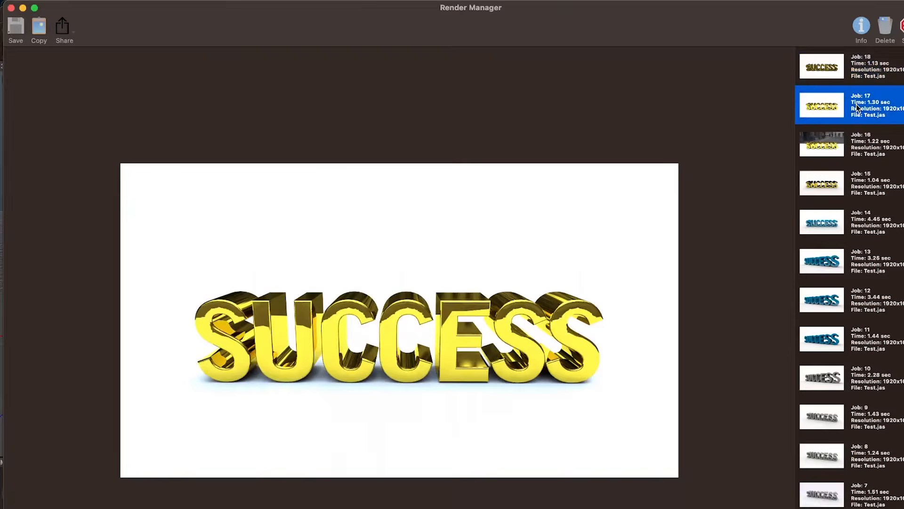
left_click(855, 66)
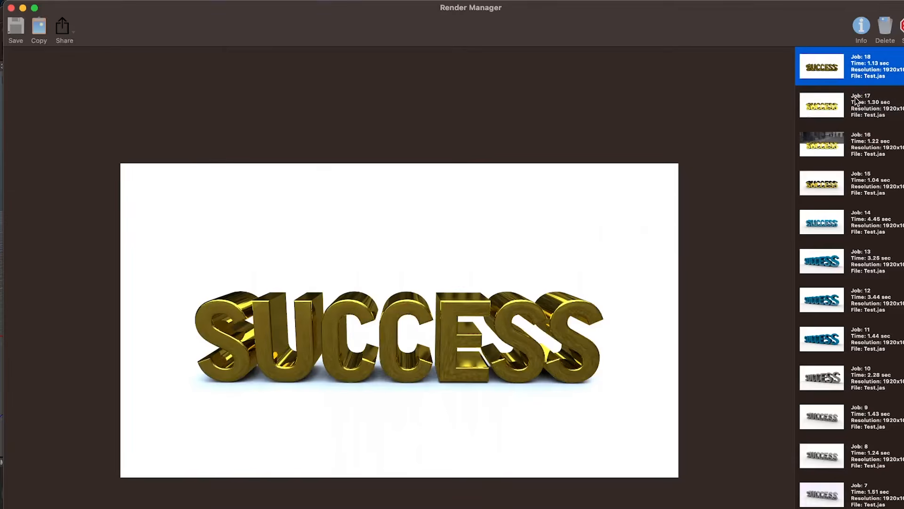
left_click(858, 102)
left_click(857, 66)
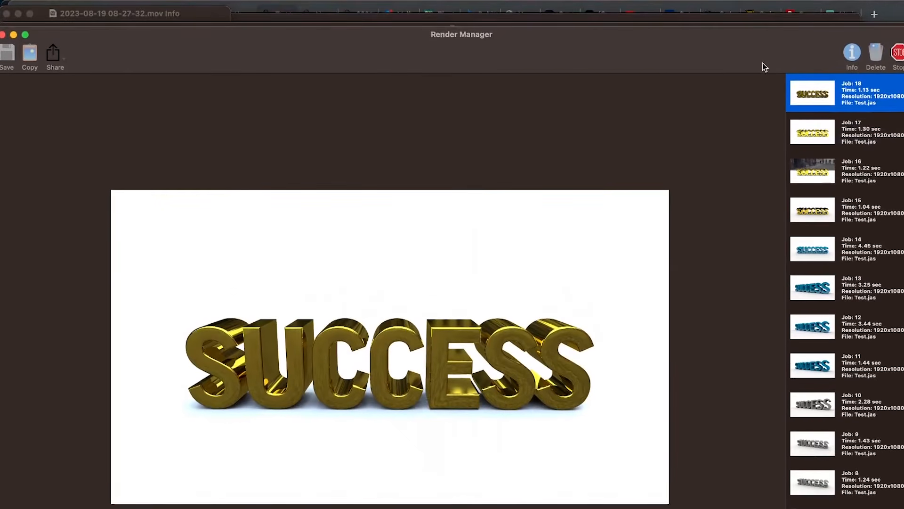
Hide the HDRI Light and render the scene without it
left_click(757, 44)
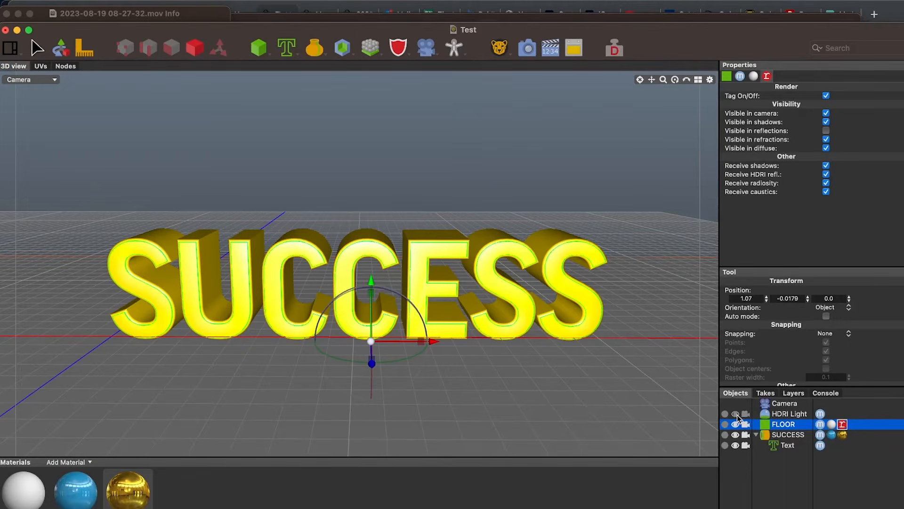
left_click(527, 47)
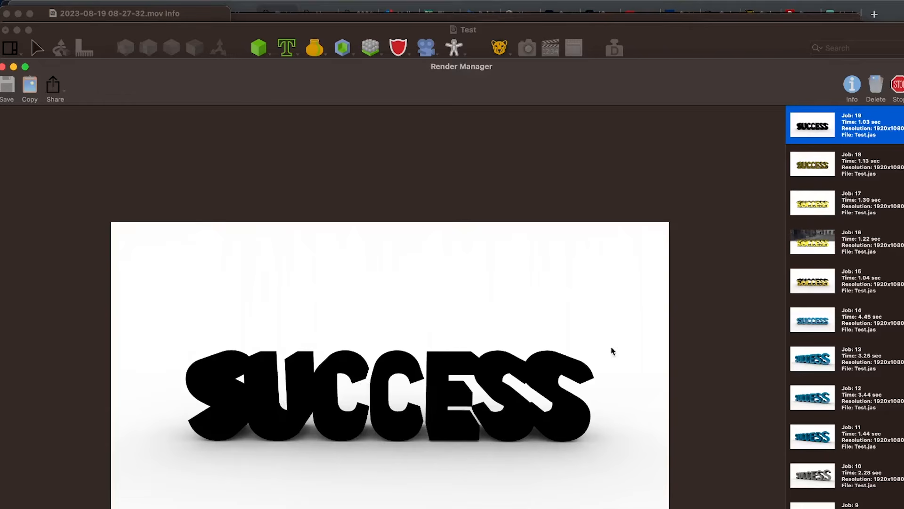
left_click(731, 51)
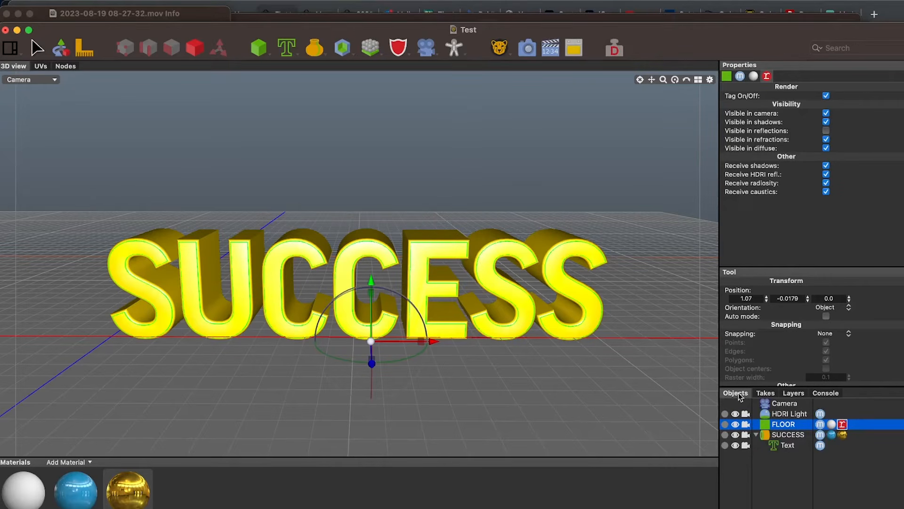
Load living room 3330.hdr as the HDRI Light's image and render the scene
left_click(789, 415)
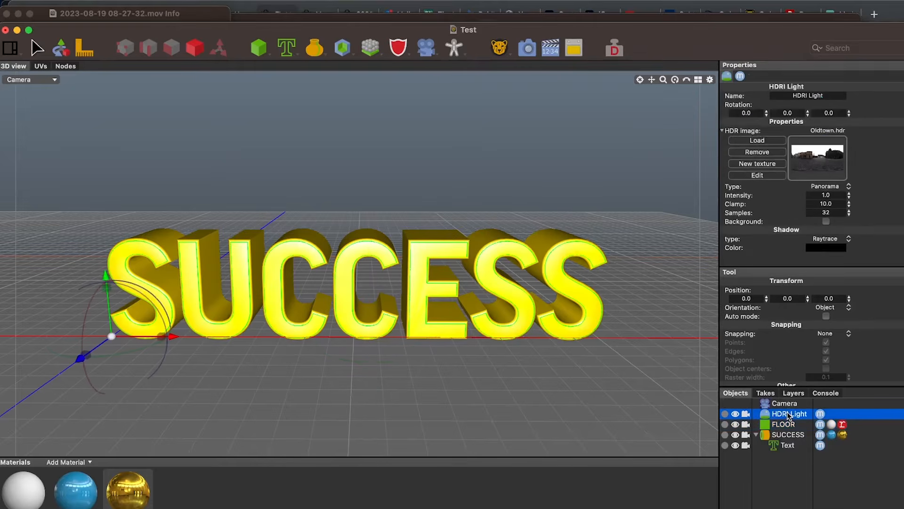
left_click(755, 143)
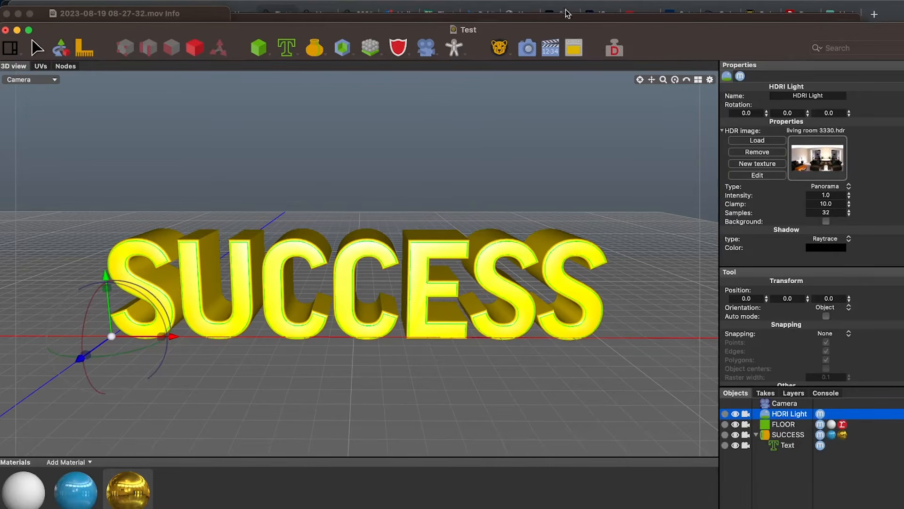
left_click(524, 48)
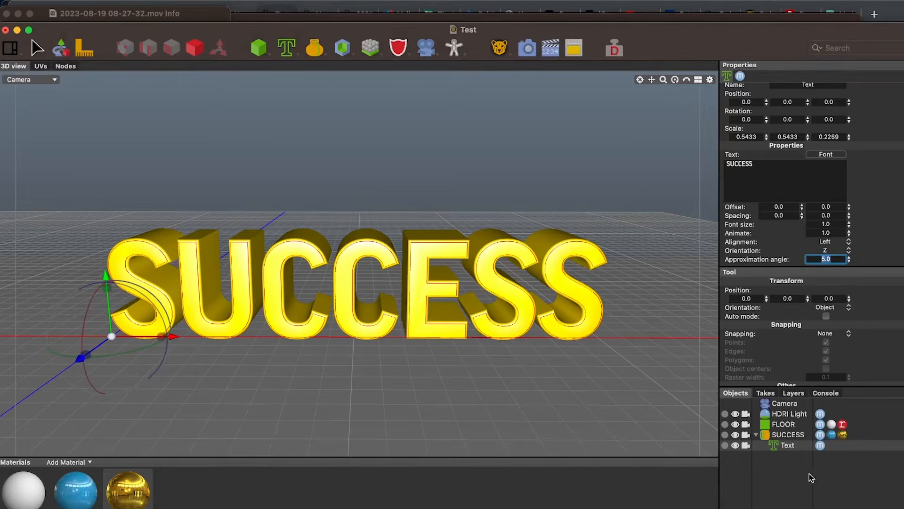
Set the SUCCESS object's smooth angle to 5 and render the scene again
left_click(785, 435)
scroll(814, 232, "down", 2)
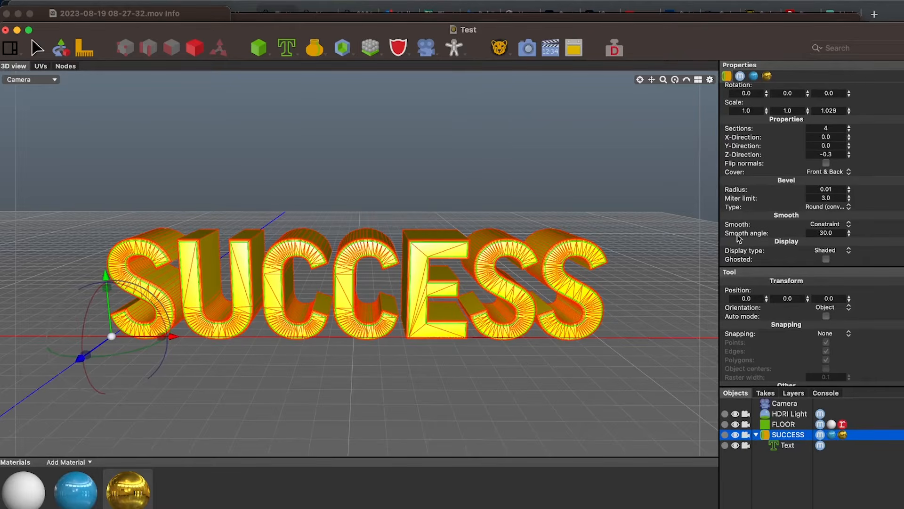
left_click(846, 232)
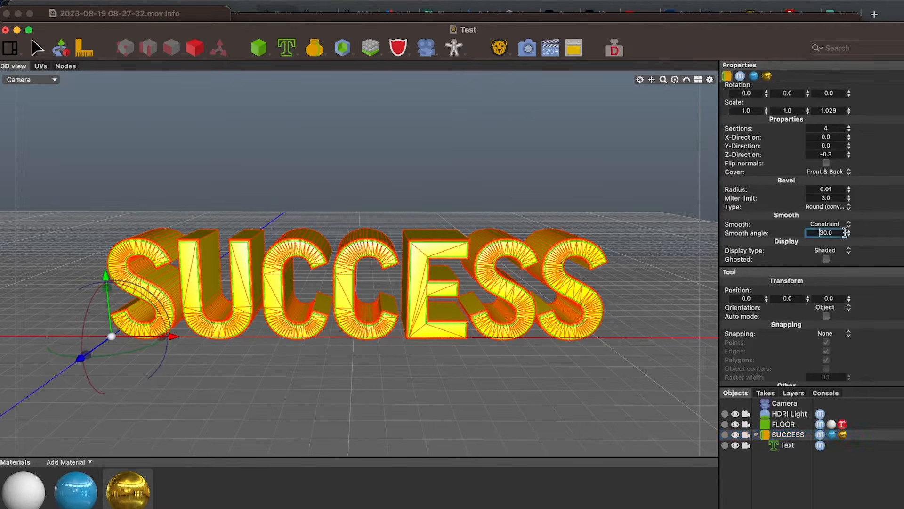
left_click(813, 230)
left_click_drag(812, 231, 838, 229)
type("5")
key("Return")
left_click(519, 51)
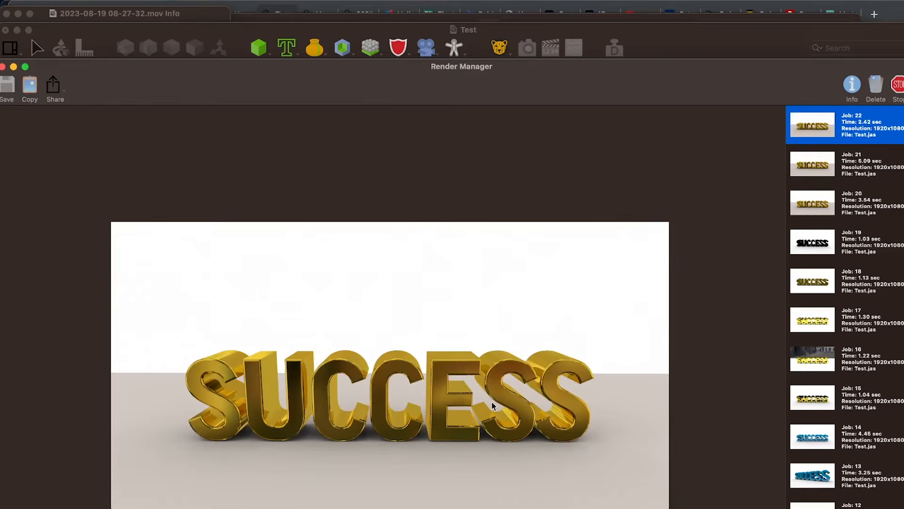
Compare the newest render with the earlier gold renders of jobs 21 and 18
left_click(842, 169)
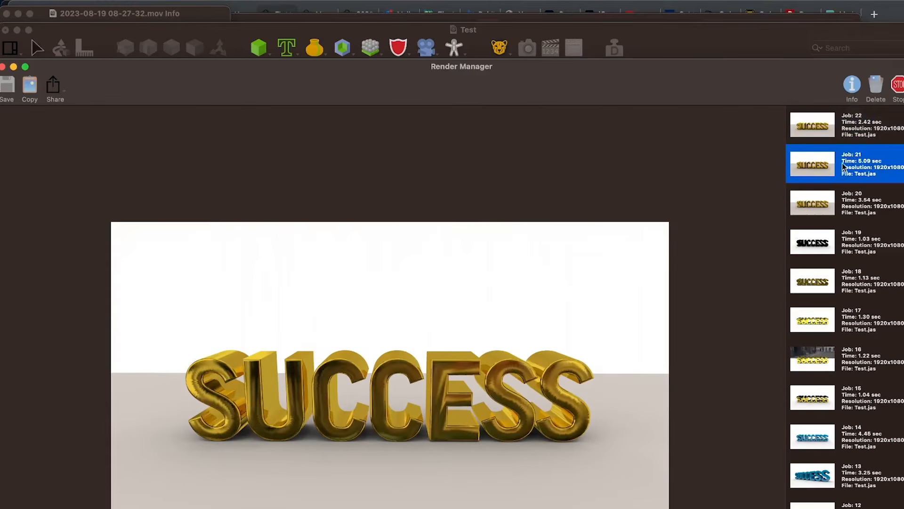
left_click(849, 121)
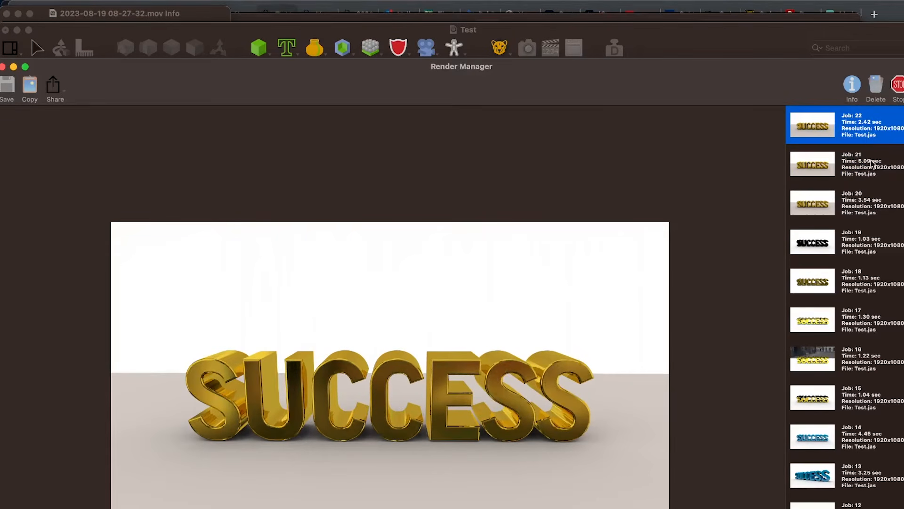
left_click(866, 173)
left_click(864, 141)
left_click(861, 278)
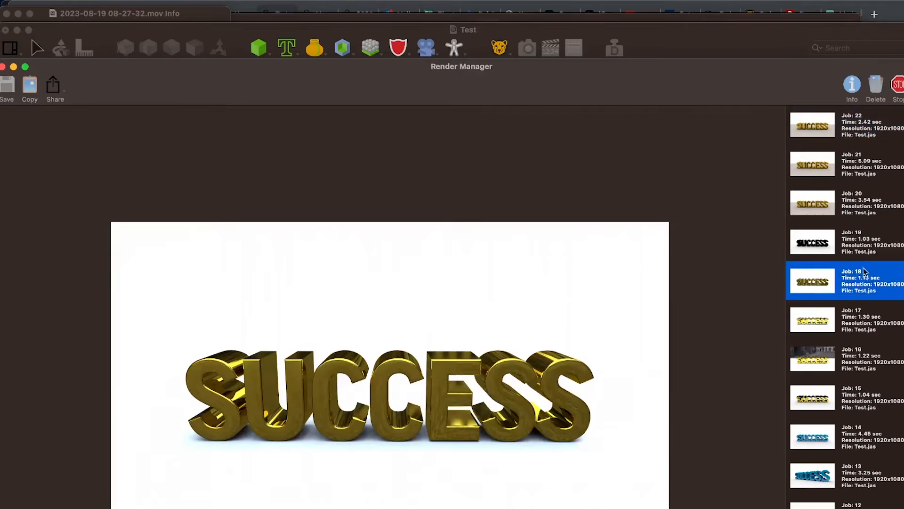
left_click(851, 131)
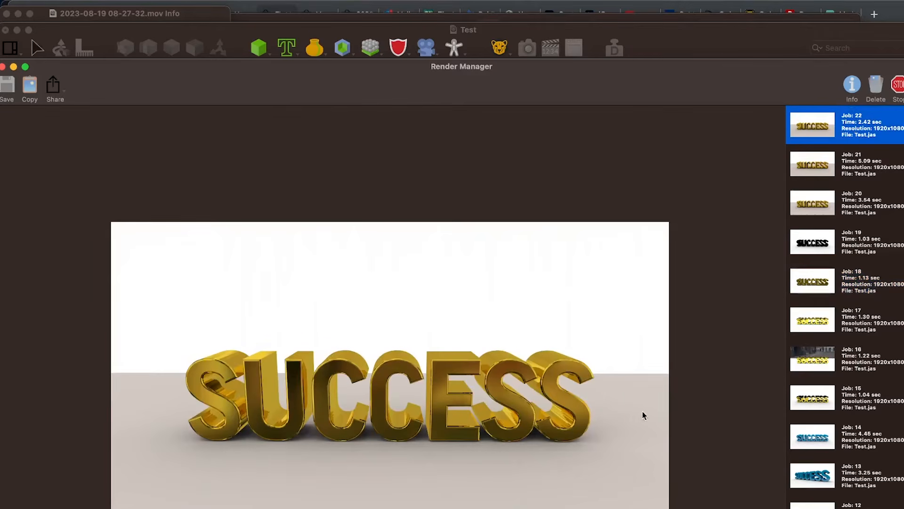
Return to the Test scene window and reposition it so the material names are in view
left_click(702, 44)
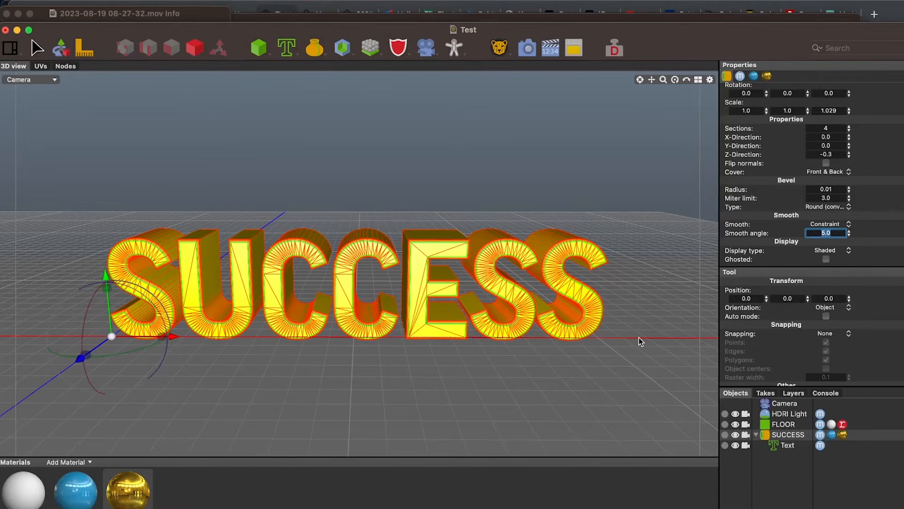
left_click_drag(716, 38, 713, 148)
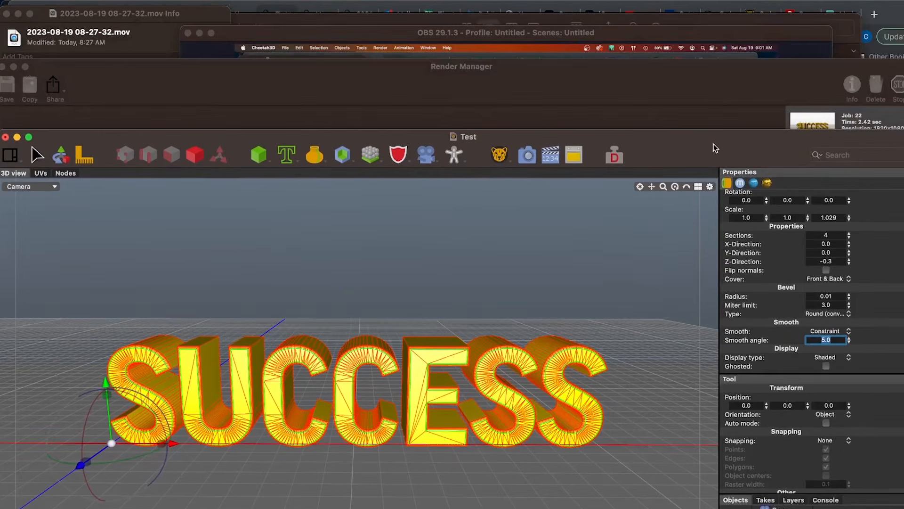
left_click(712, 86)
left_click_drag(705, 88, 705, 190)
left_click_drag(708, 139, 708, 2)
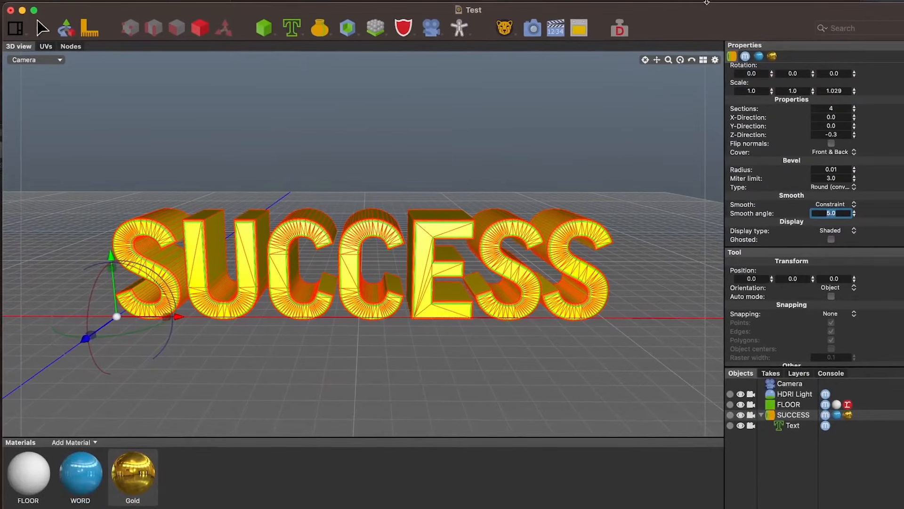
Add the special Shadowmat material and apply it to the FLOOR plane
left_click(78, 443)
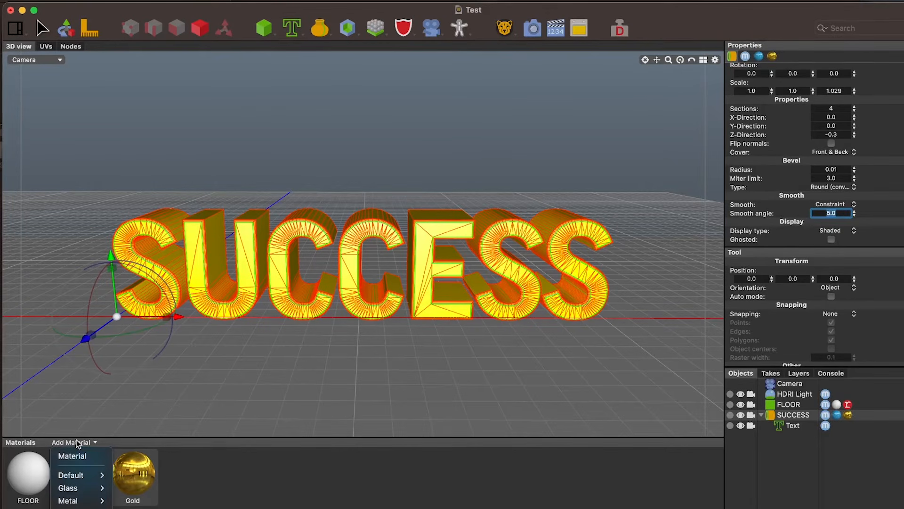
mouse_move(80, 506)
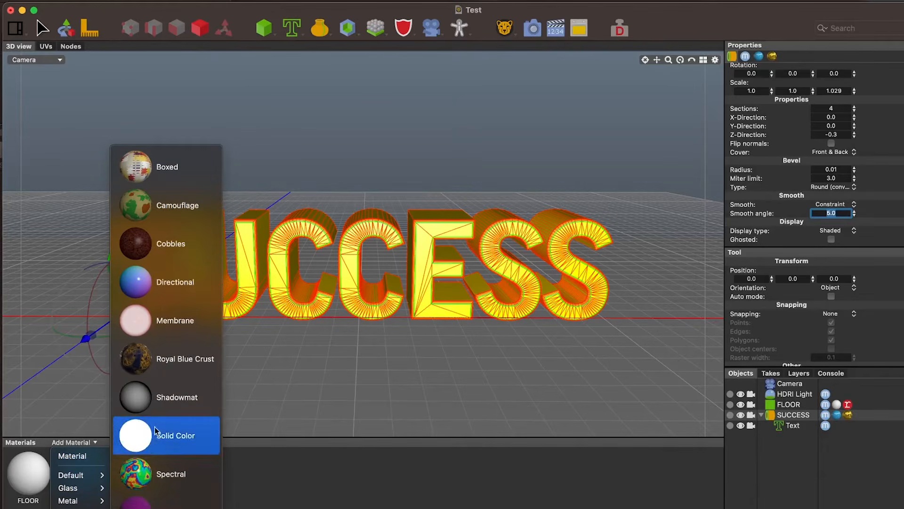
left_click(160, 399)
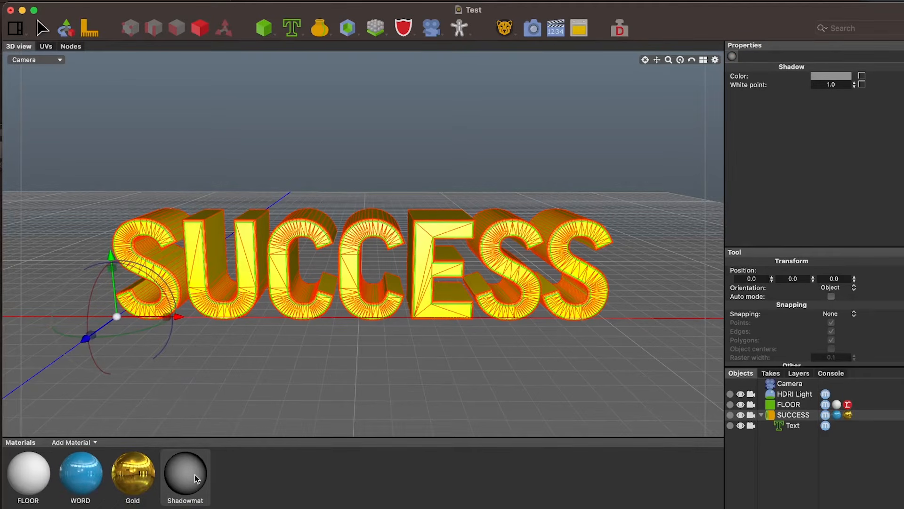
left_click_drag(194, 473, 264, 355)
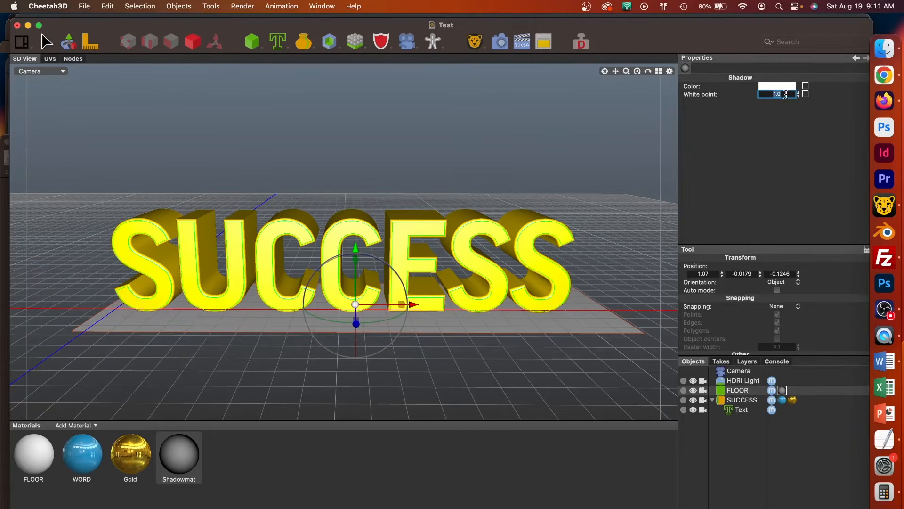
Set the Shadowmat material's white point to 0.5, render the scene, and return to the scene window
key("BackSpace")
type(".5")
key("Return")
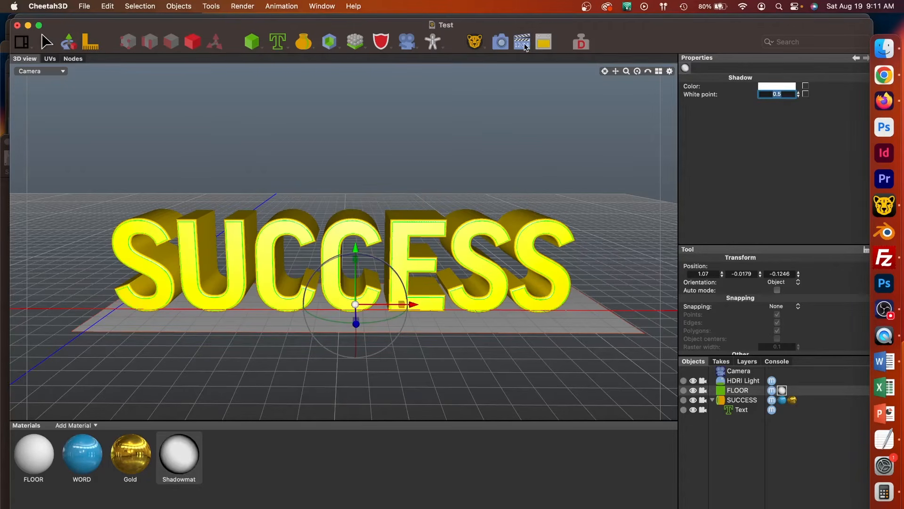
left_click(500, 43)
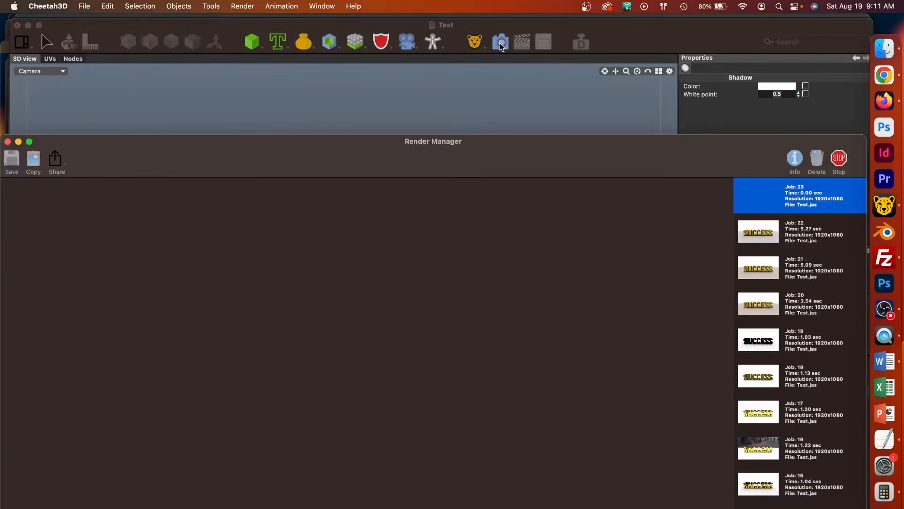
left_click_drag(513, 157, 514, 49)
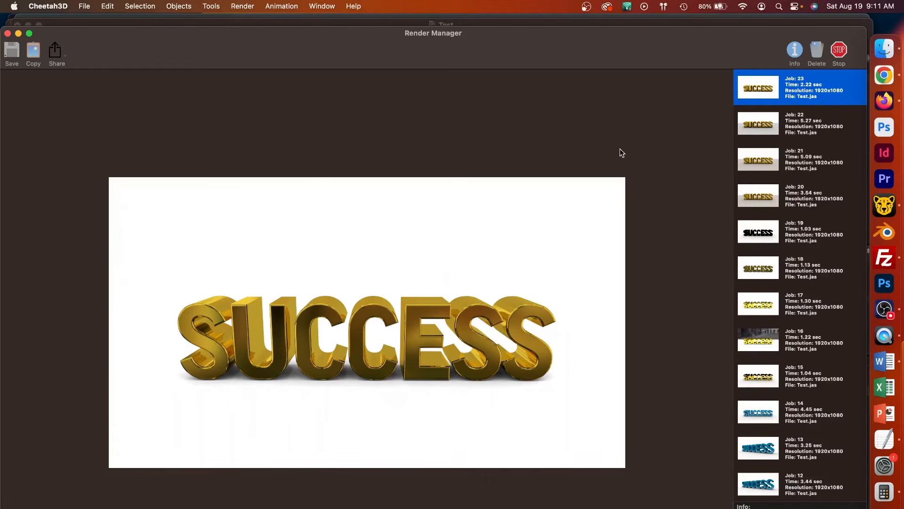
left_click_drag(659, 27, 654, 45)
left_click(657, 27)
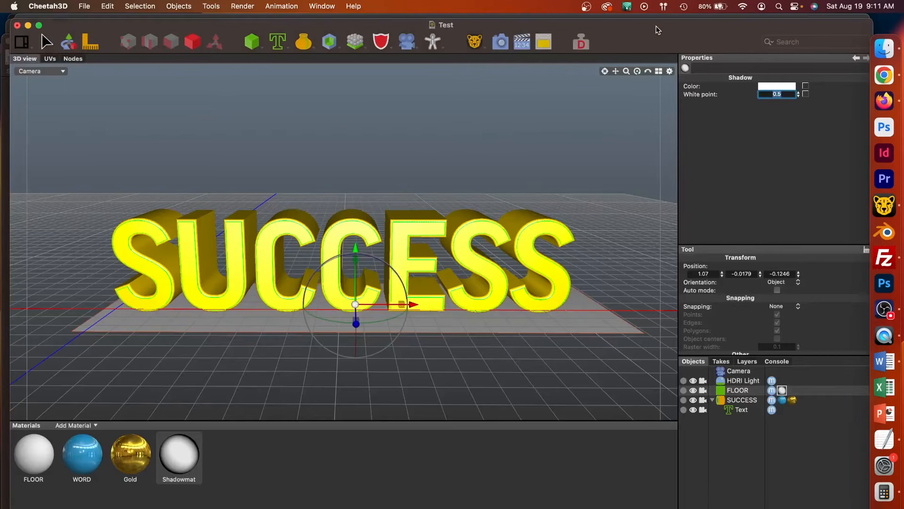
Add a basic material and name it NEW GOLD
left_click(128, 450)
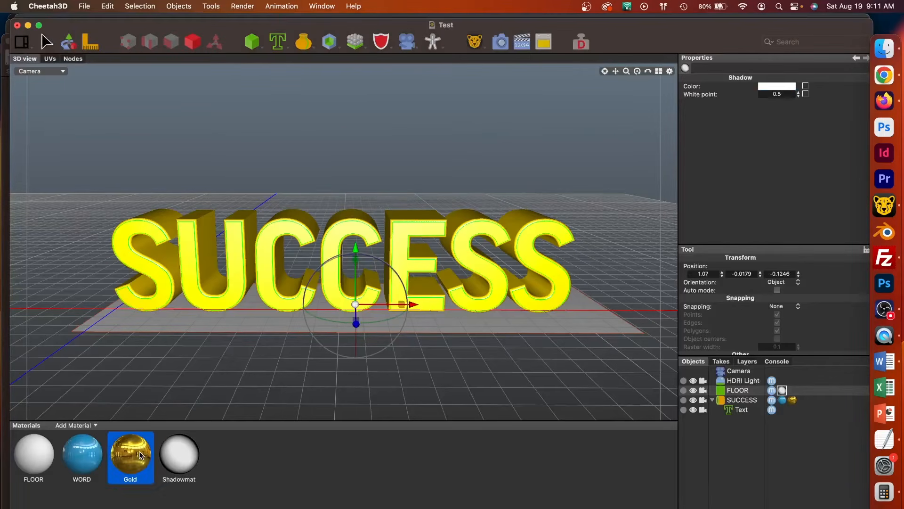
left_click(95, 426)
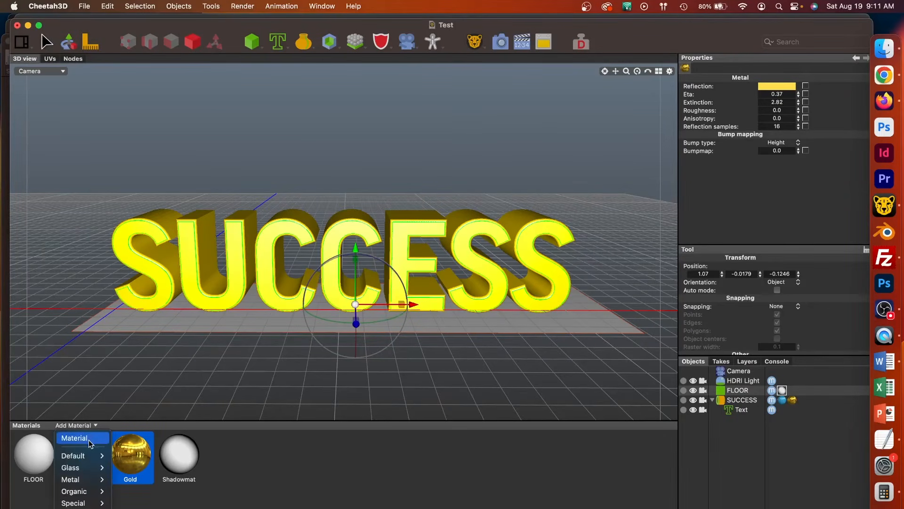
left_click(89, 442)
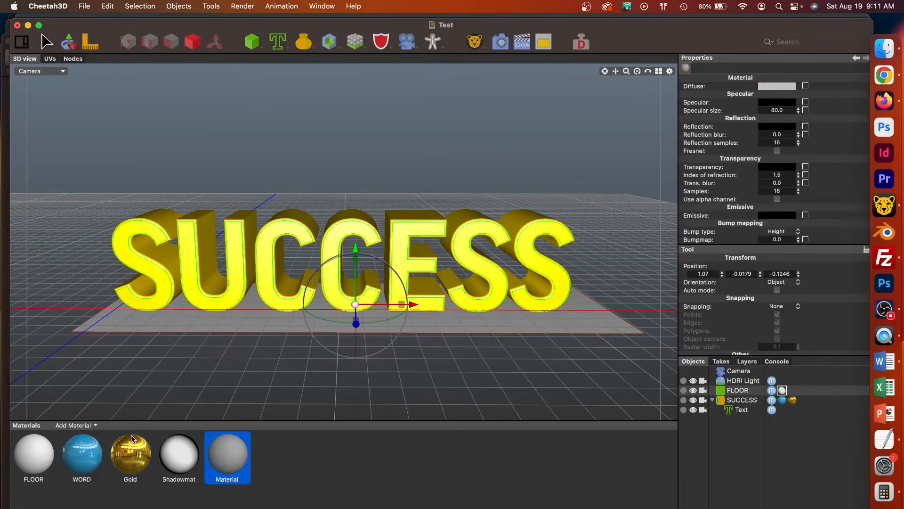
double_click(224, 479)
type("NEW GOLD")
key("Return")
Set the NEW GOLD material's diffuse colour to a deep golden yellow and its reflection colour to a light, pale gold
left_click(778, 86)
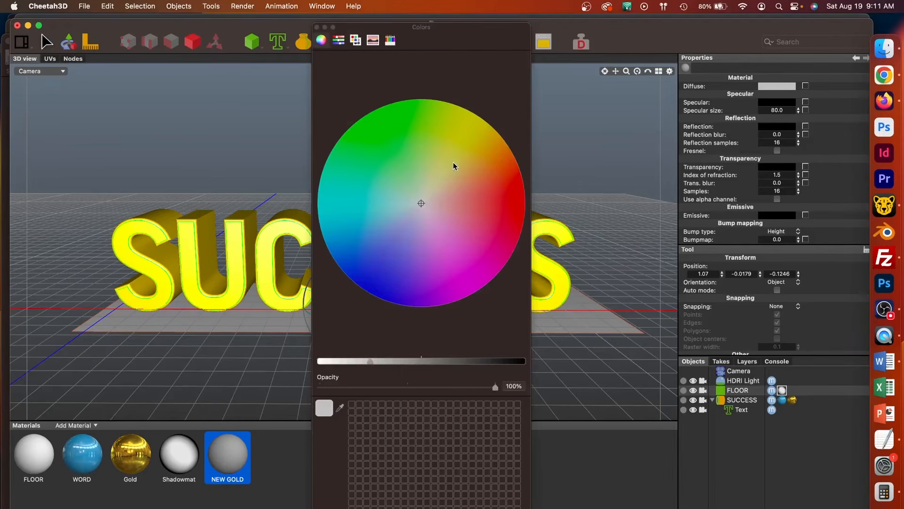
left_click_drag(453, 162, 475, 146)
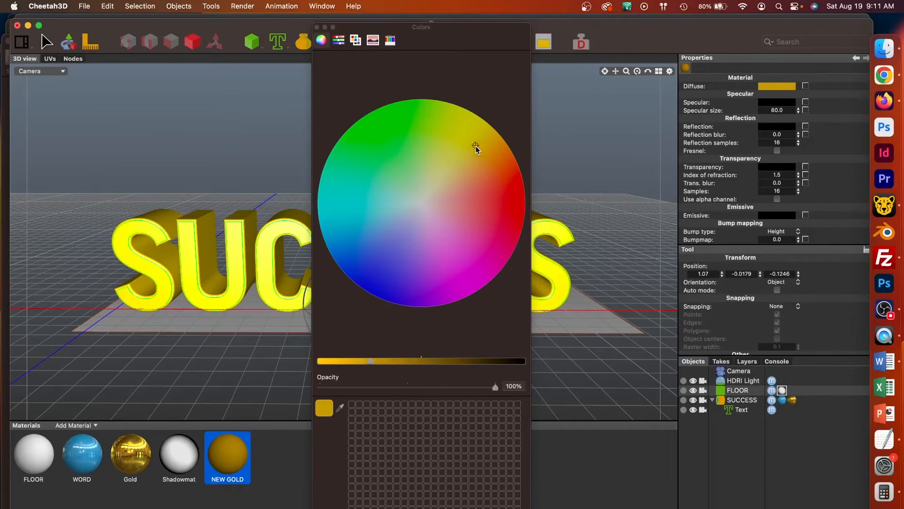
left_click(776, 127)
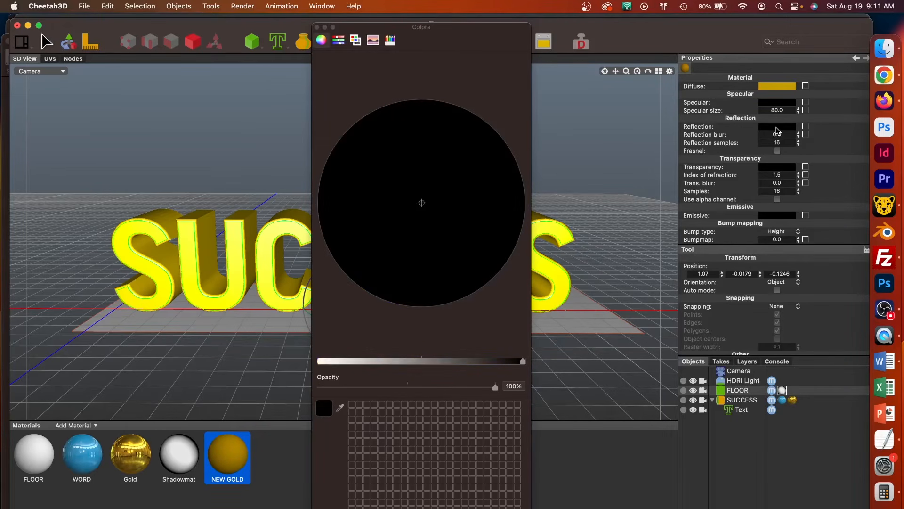
left_click_drag(448, 198, 460, 185)
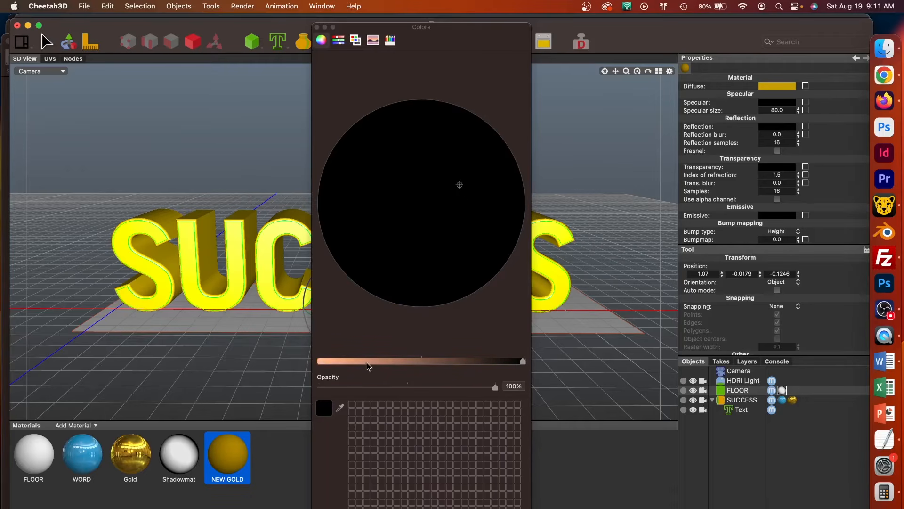
left_click_drag(366, 362, 357, 360)
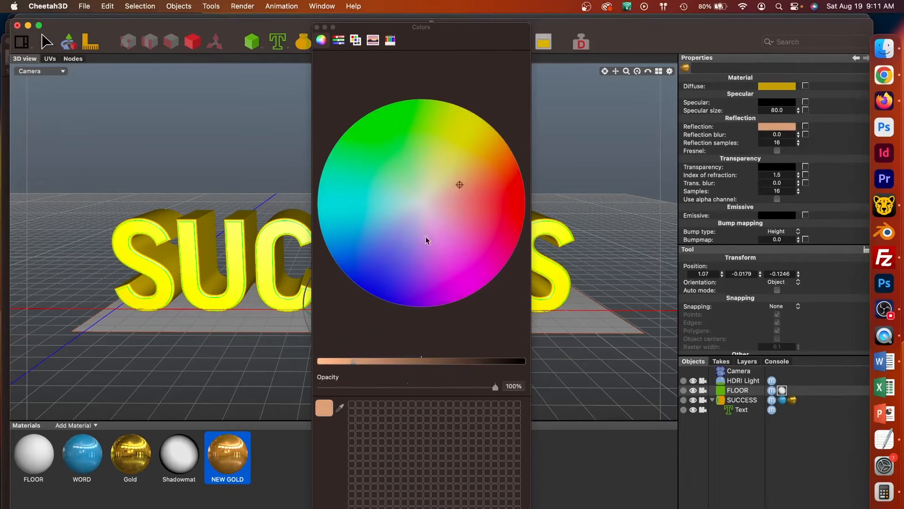
left_click(450, 174)
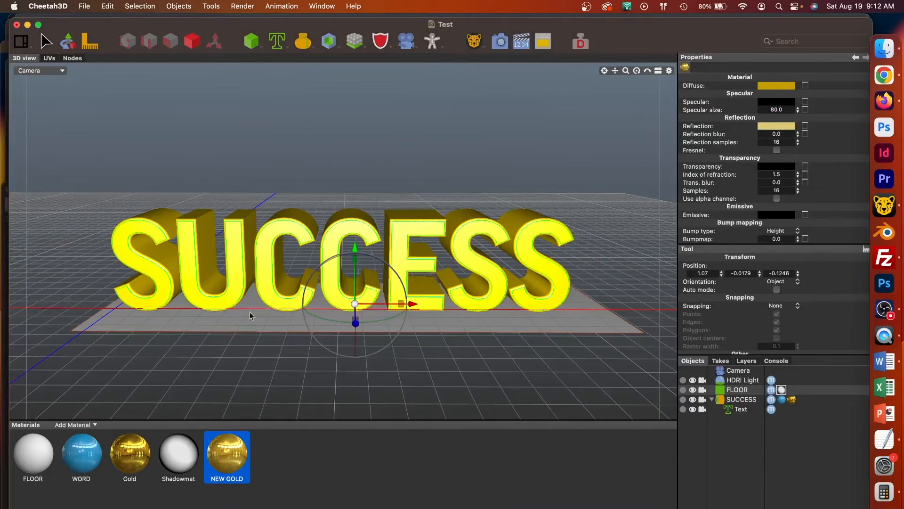
Apply the NEW GOLD material to the SUCCESS text and render the scene
left_click_drag(227, 456, 238, 284)
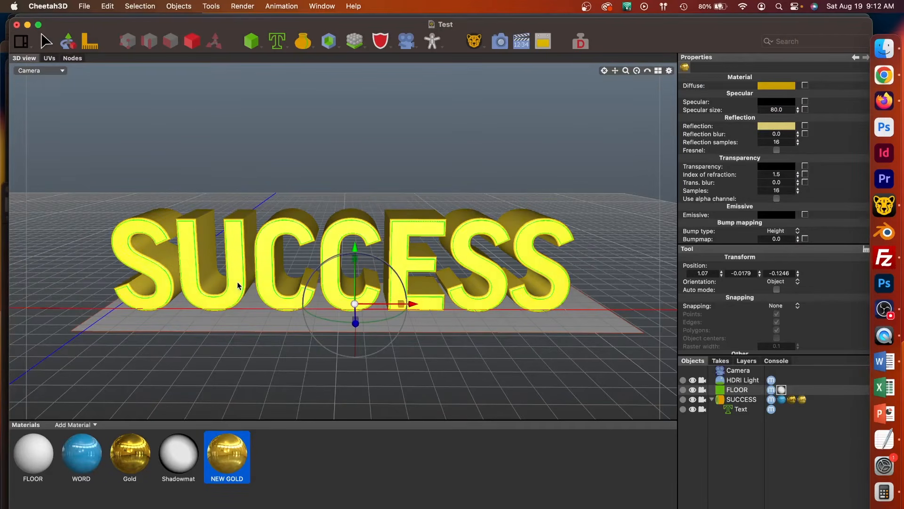
left_click(499, 41)
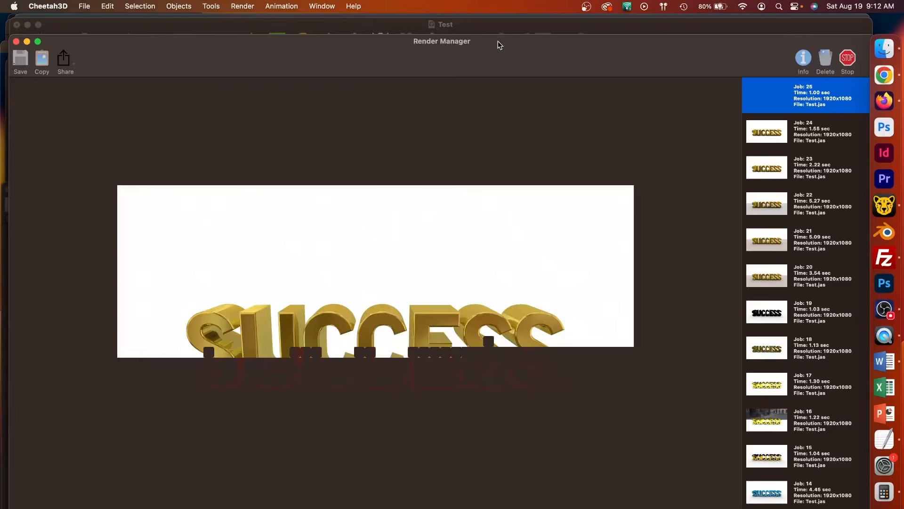
Compare the NEW GOLD render with the previous Gold render in the render job list
left_click(789, 122)
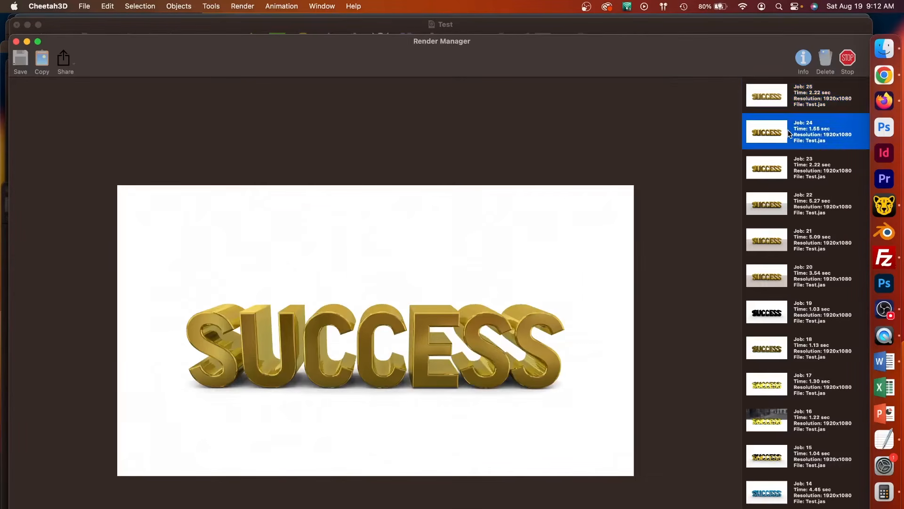
left_click(791, 104)
left_click(789, 126)
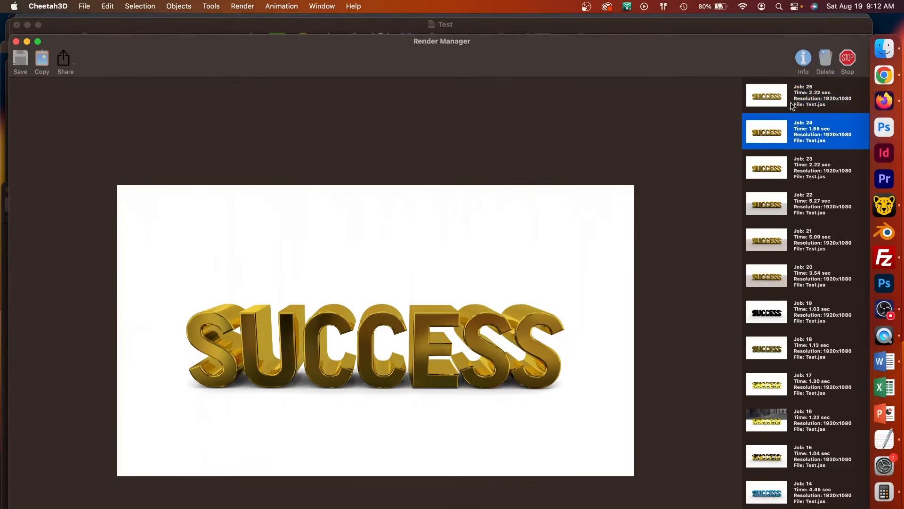
left_click(793, 97)
left_click(796, 126)
left_click(797, 92)
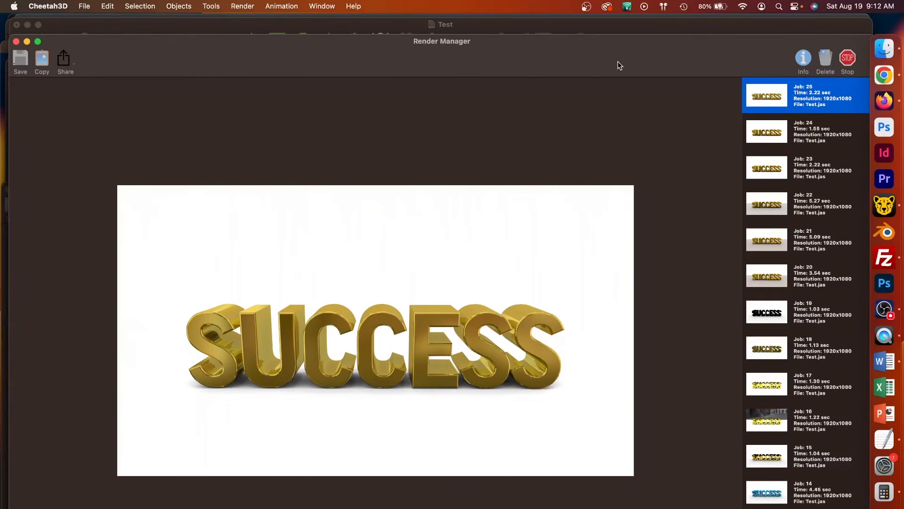
Return to the Test scene and shift NEW GOLD's diffuse colour towards yellow and its reflection colour to a more saturated yellow
left_click(632, 26)
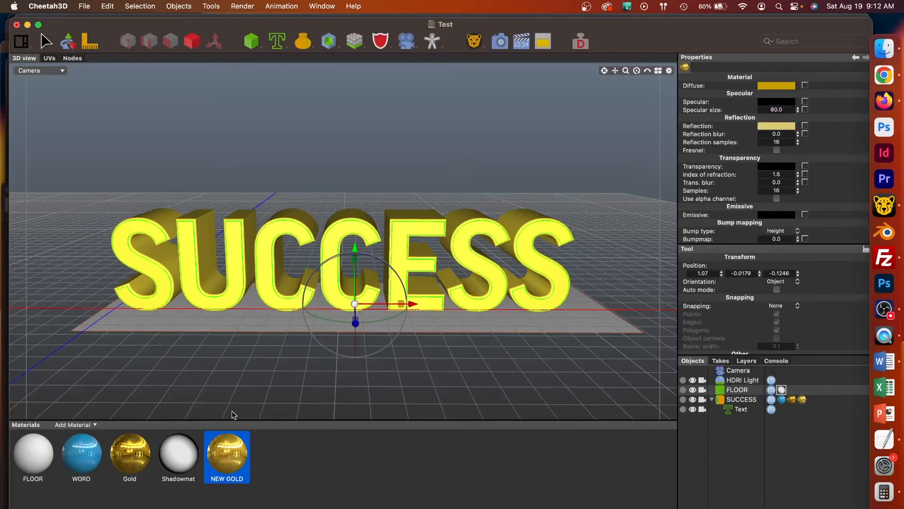
left_click(773, 84)
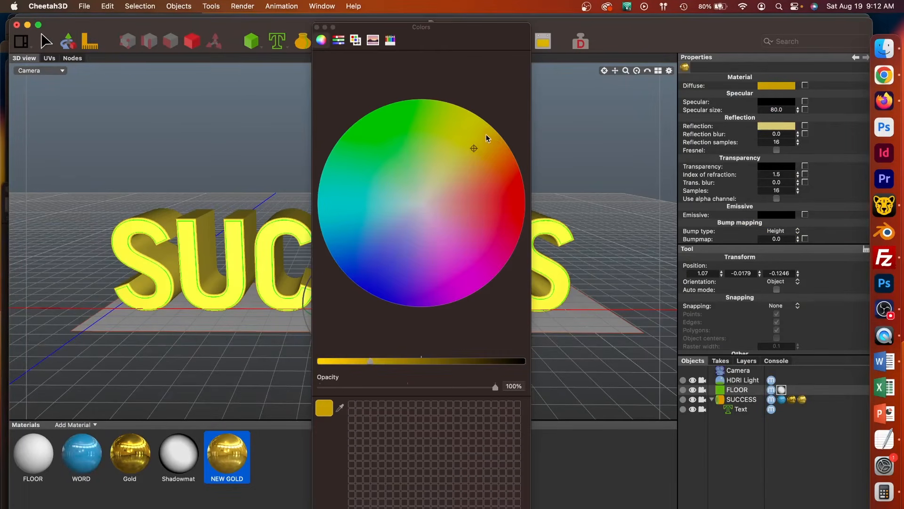
left_click(482, 118)
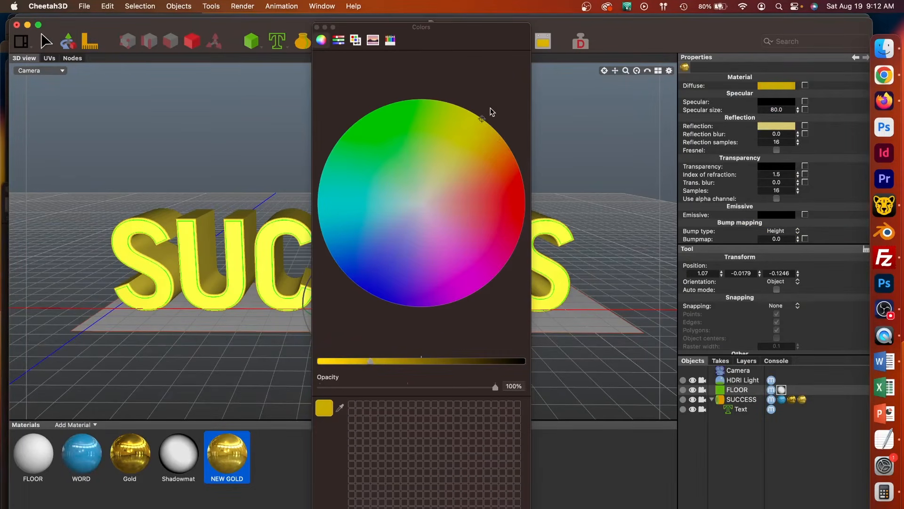
left_click(765, 126)
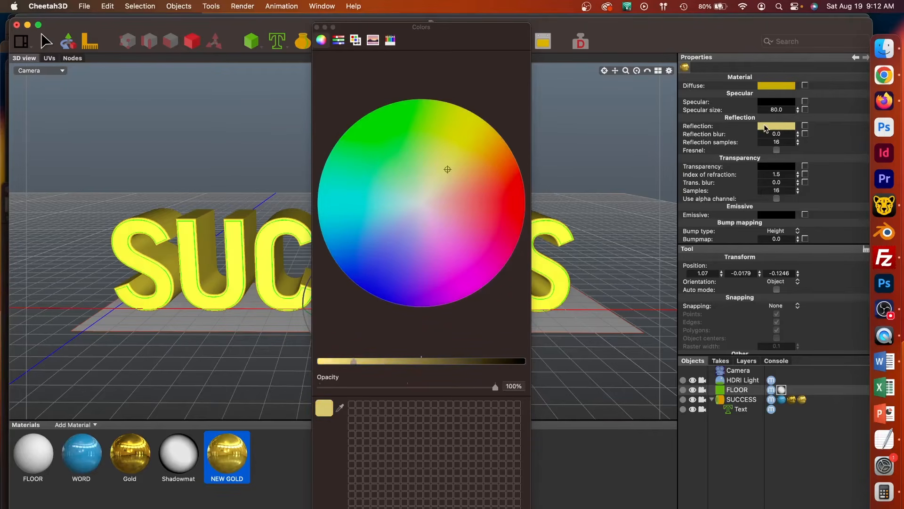
left_click(461, 151)
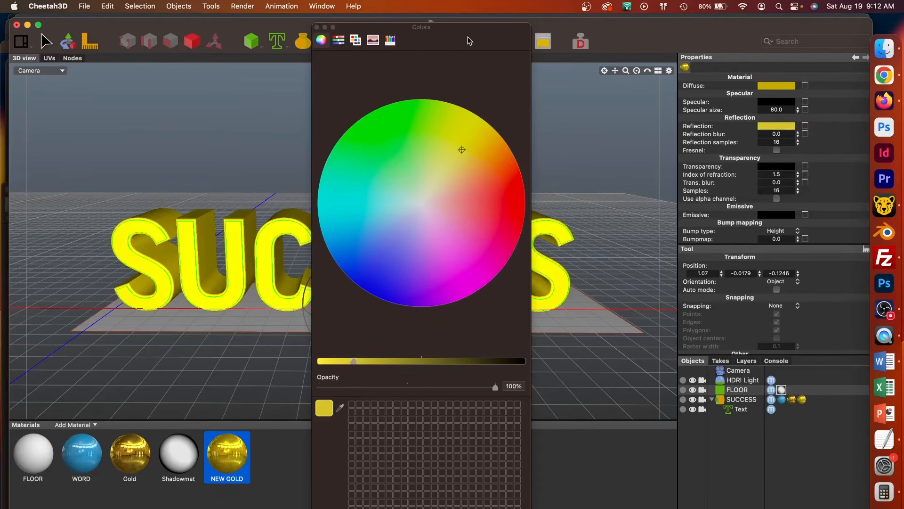
Render the scene with the adjusted gold, moving the colour picker off the image, and compare the result with the previous render
left_click_drag(467, 35, 500, 129)
left_click(505, 41)
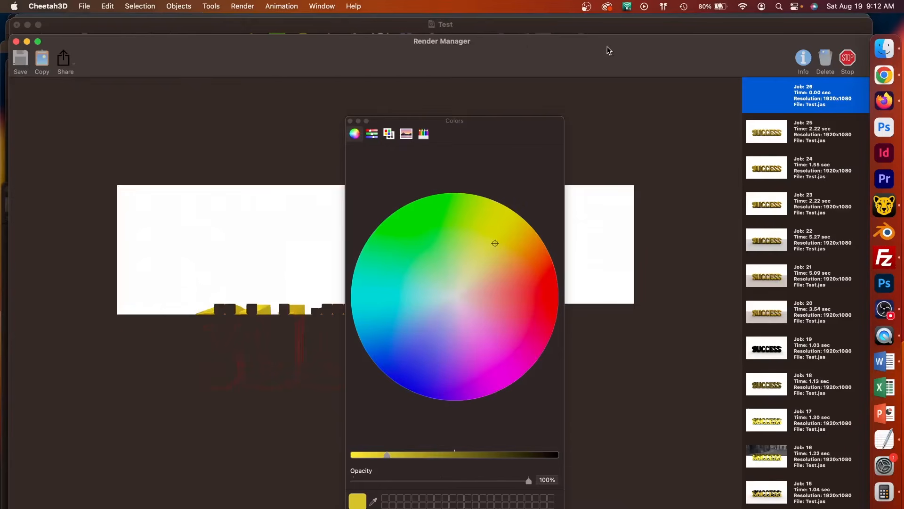
left_click_drag(481, 142, 557, 426)
left_click(807, 141)
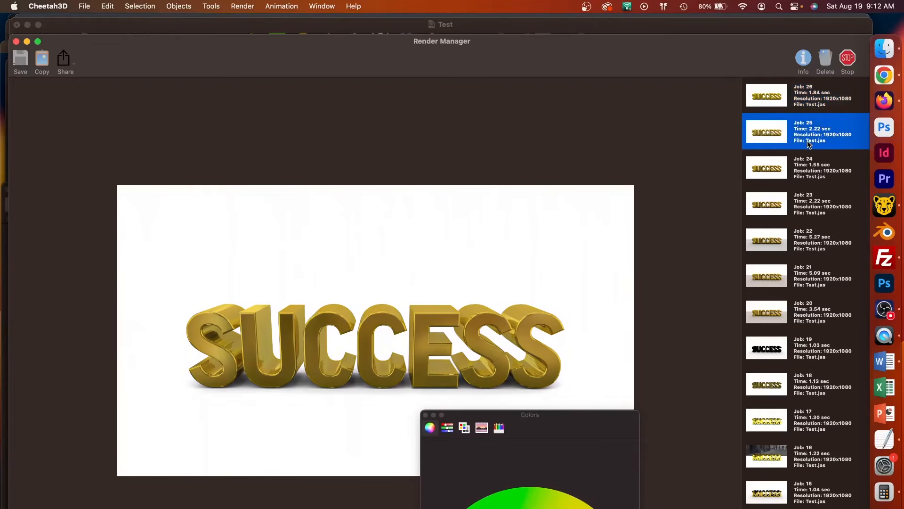
left_click(807, 95)
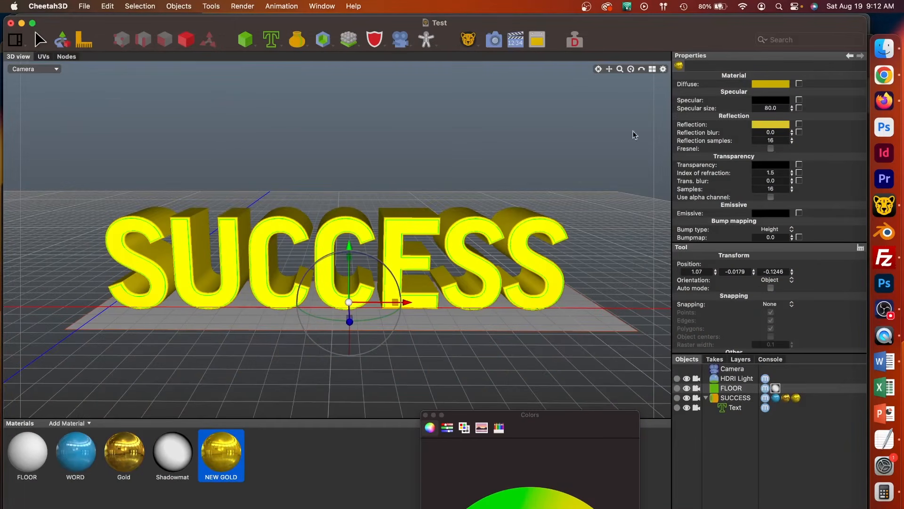
Move the Test scene window and colour picker out of the way and bring the latest render back to the front
left_click_drag(664, 33, 614, 143)
left_click(642, 56)
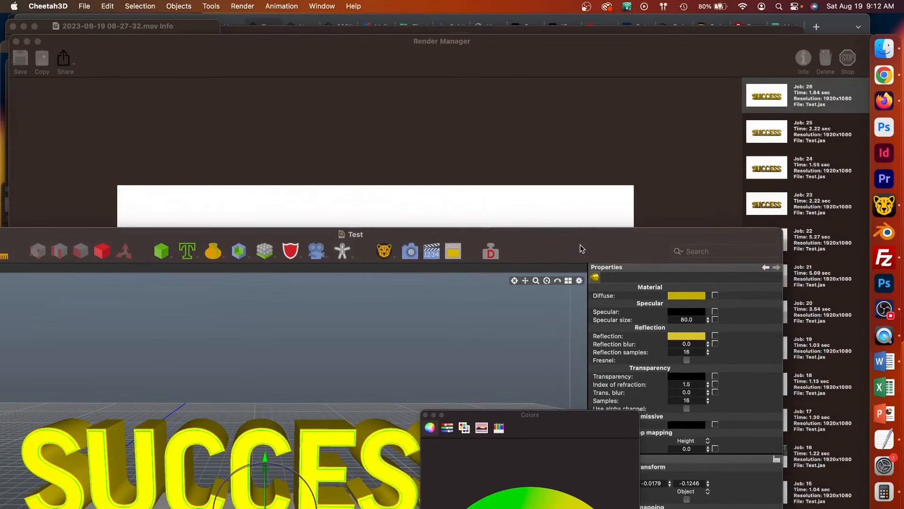
left_click_drag(555, 416, 619, 461)
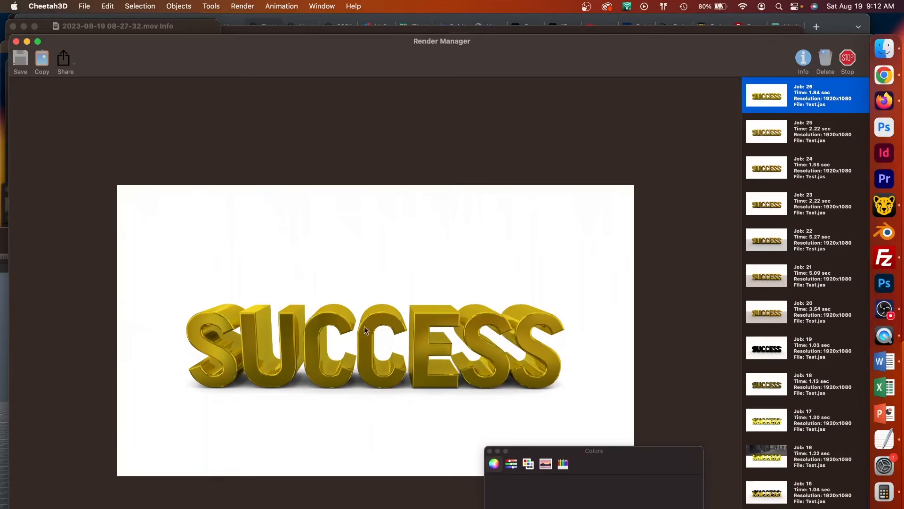
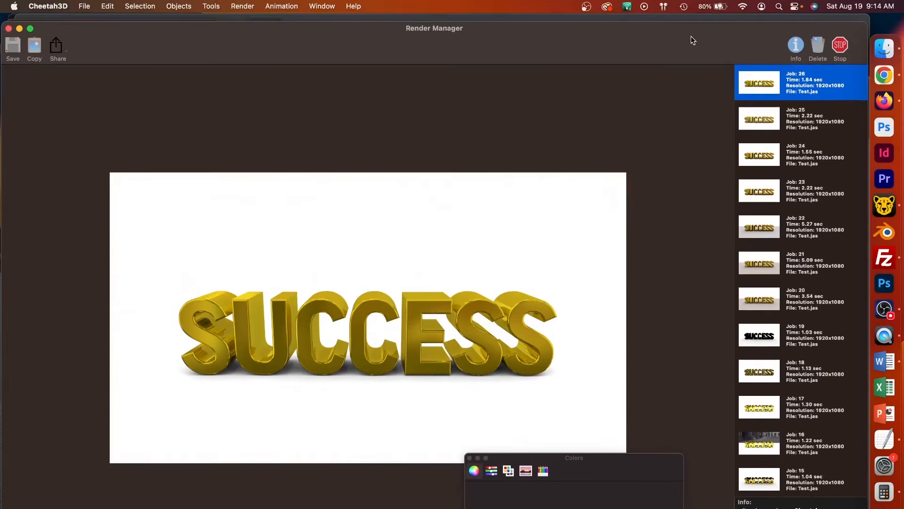
Move the render window out of the way and bring the Test scene window fully back into view
left_click_drag(691, 38, 604, 308)
left_click(574, 254)
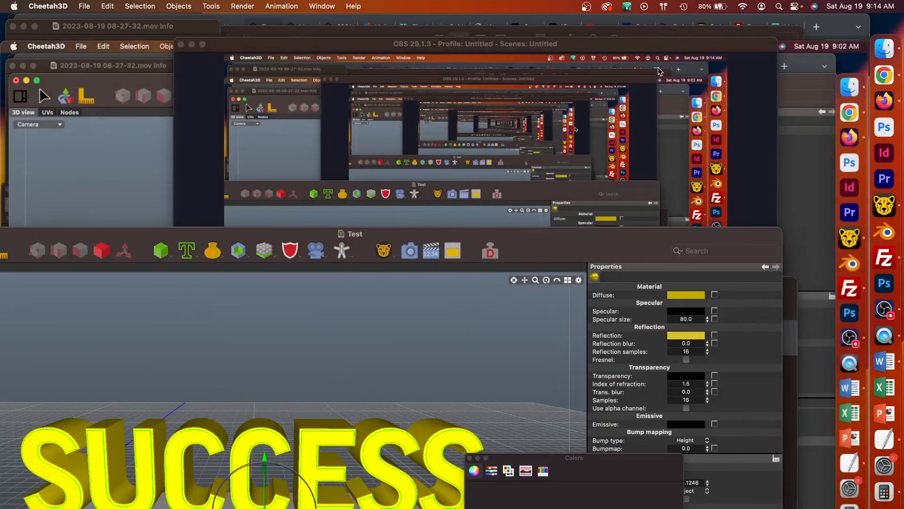
left_click_drag(572, 254, 647, 33)
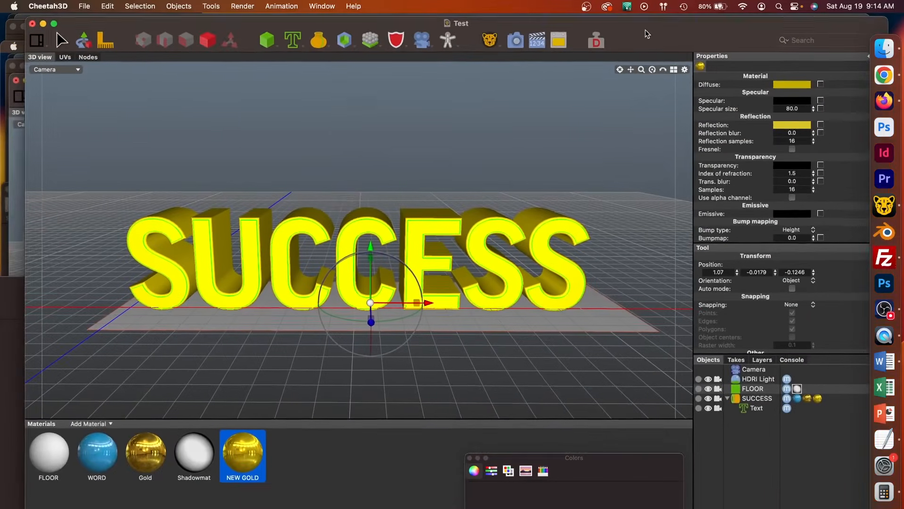
Set the camera's render resolution to 4500 by 2500
left_click(751, 385)
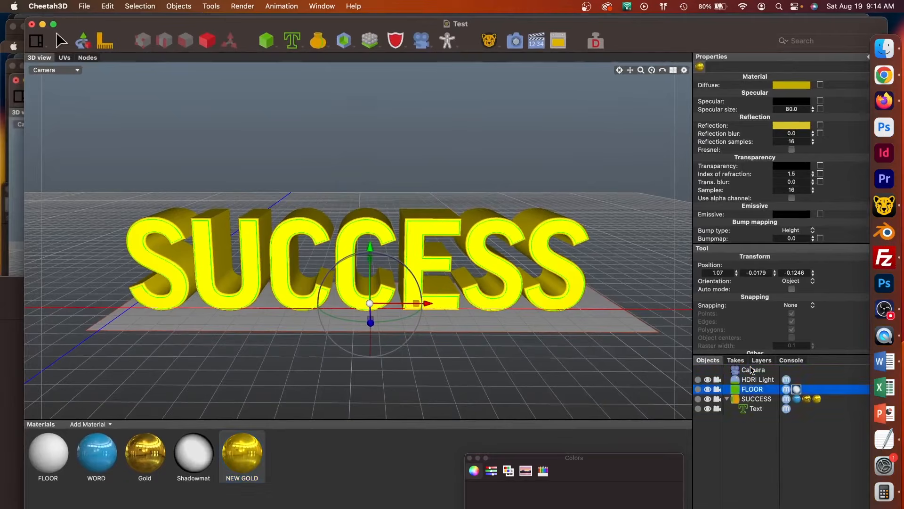
left_click(752, 371)
left_click(751, 370)
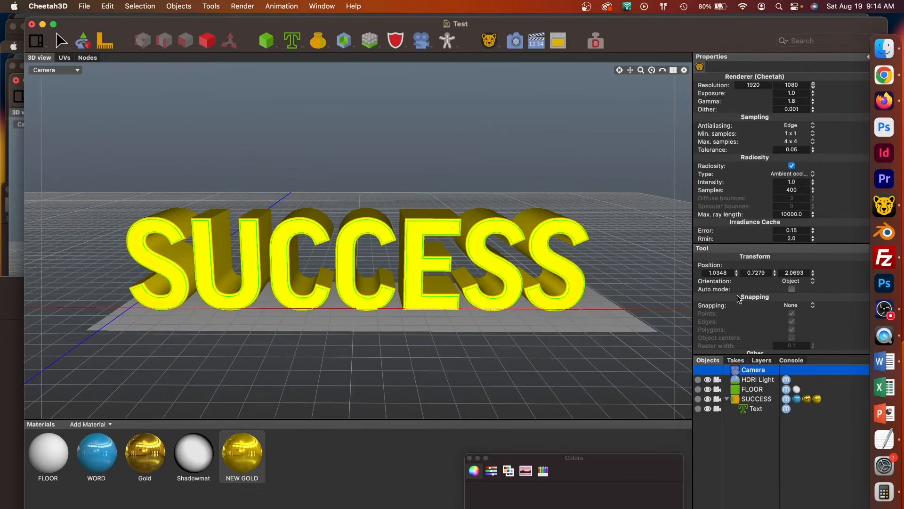
left_click(753, 85)
type("4500")
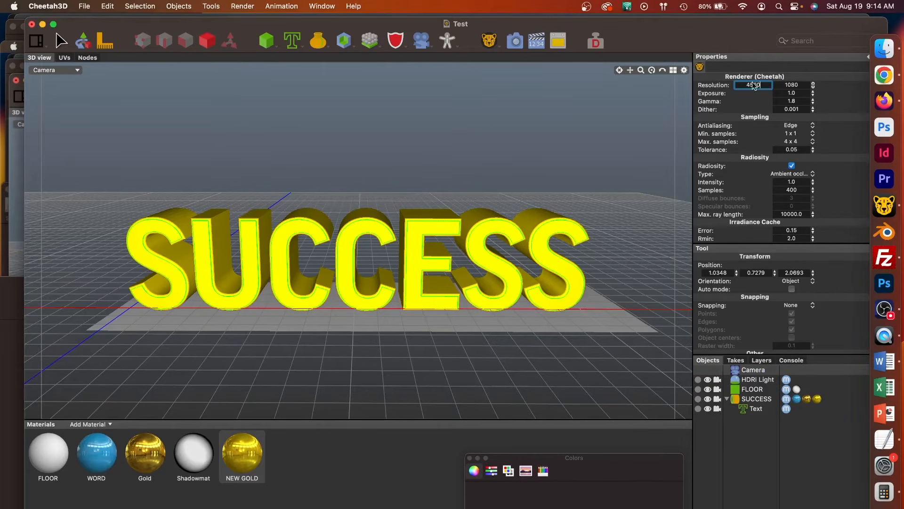
key("Tab")
type("2500")
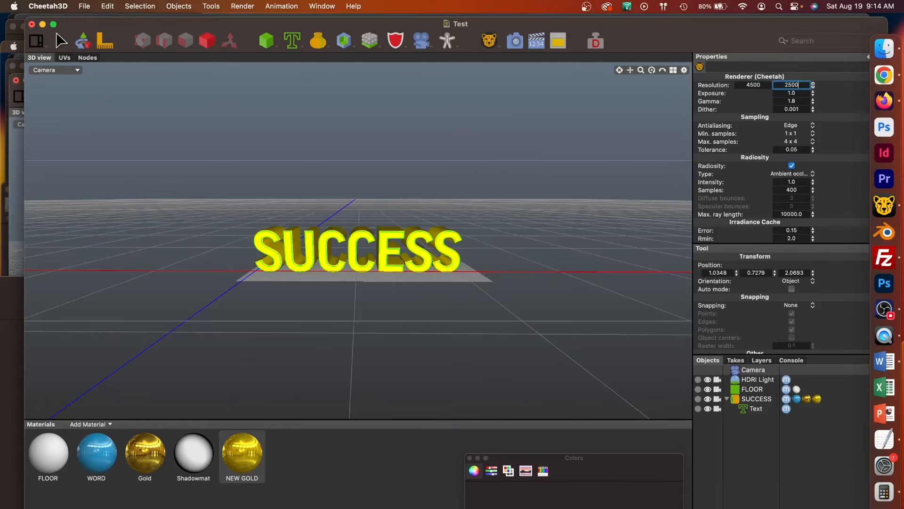
key("Return")
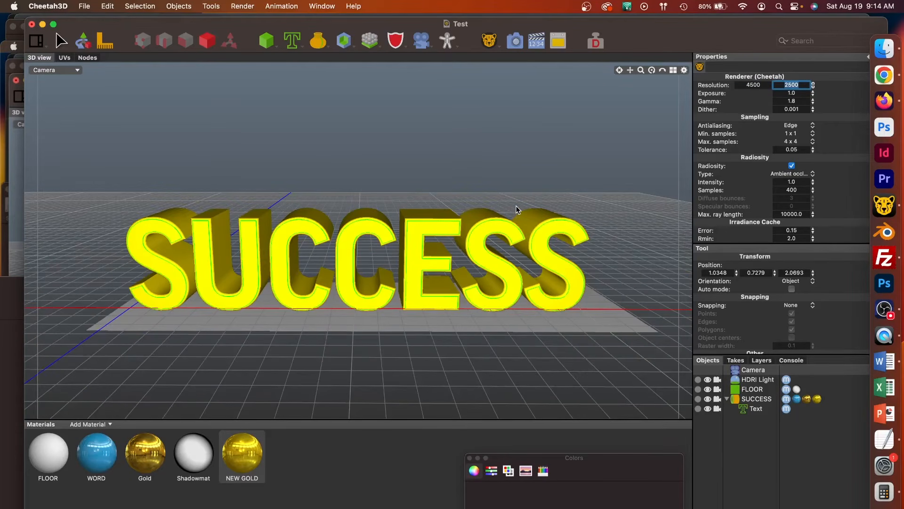
Move the camera closer to the SUCCESS text and orbit it to an angled view from slightly above
scroll(515, 209, "up", 4)
scroll(515, 210, "down", 1)
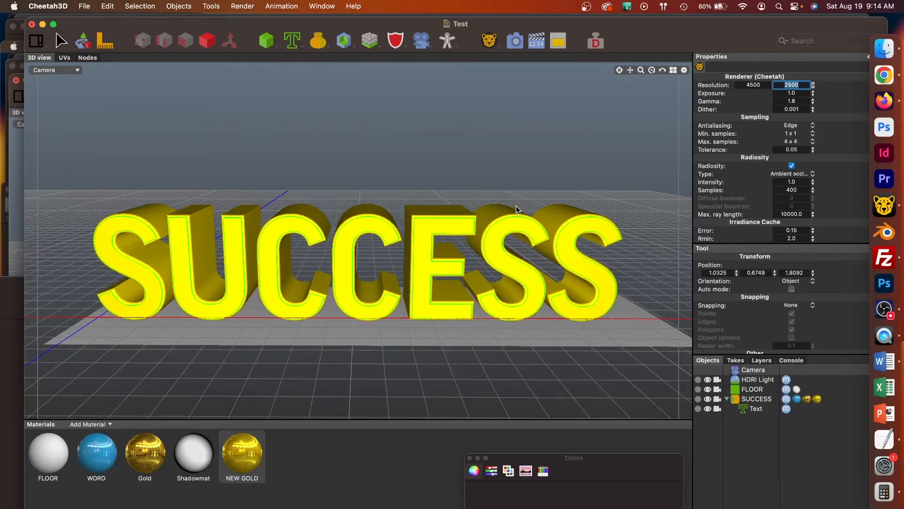
middle_click_drag(560, 250, 573, 253)
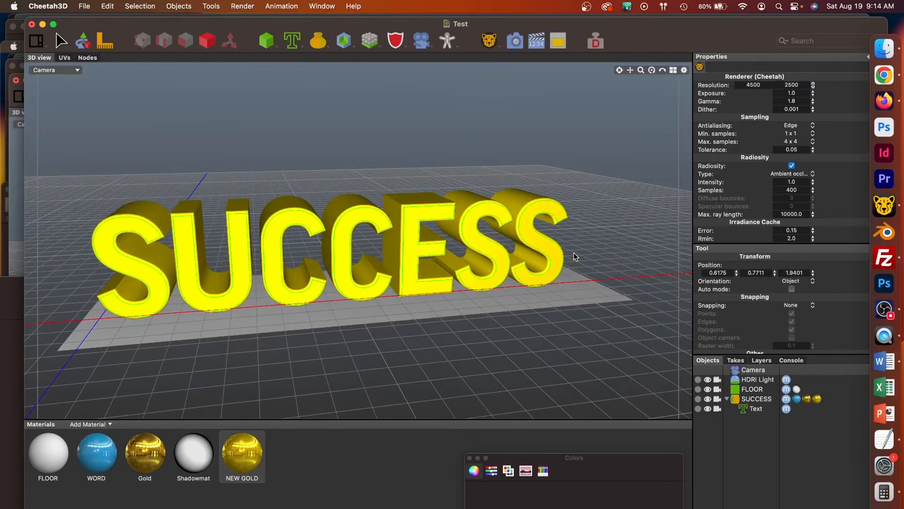
left_click_drag(630, 70, 664, 68)
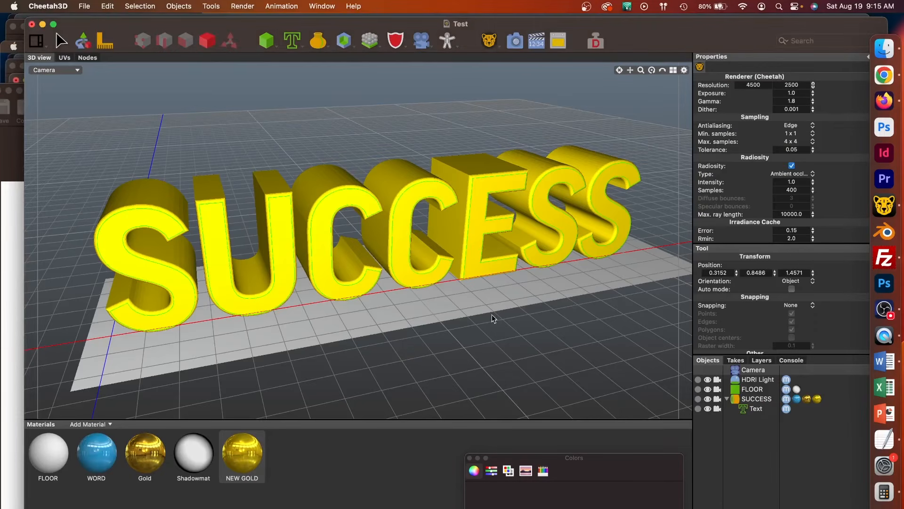
Try a low side angle on the text, then reframe the camera to a slightly raised front view with the text low in the frame
left_click_drag(481, 332, 493, 301, "alt")
scroll(499, 286, "up", 5)
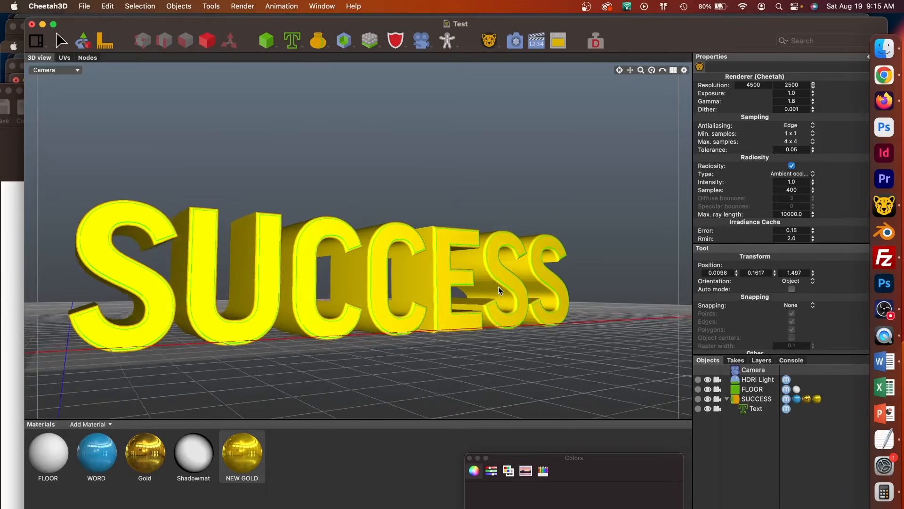
left_click_drag(630, 70, 689, 54)
left_click_drag(630, 71, 592, 208)
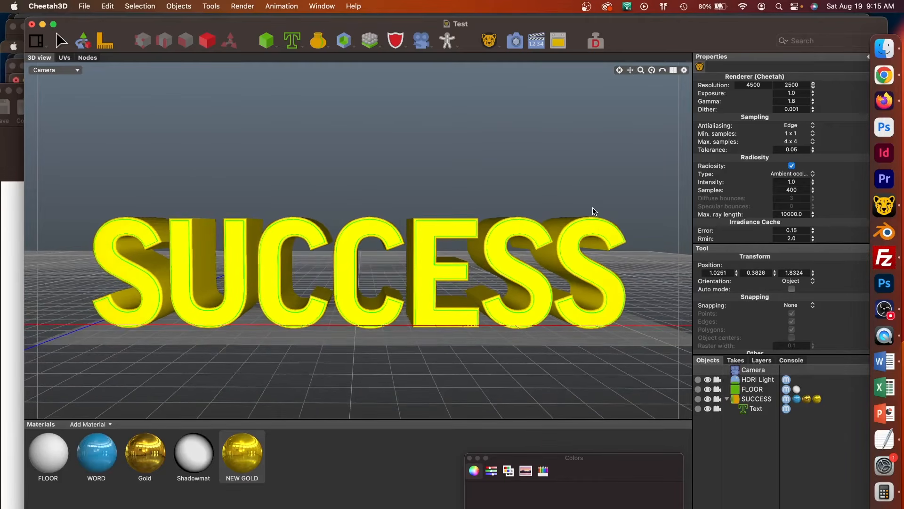
left_click_drag(630, 71, 635, 122)
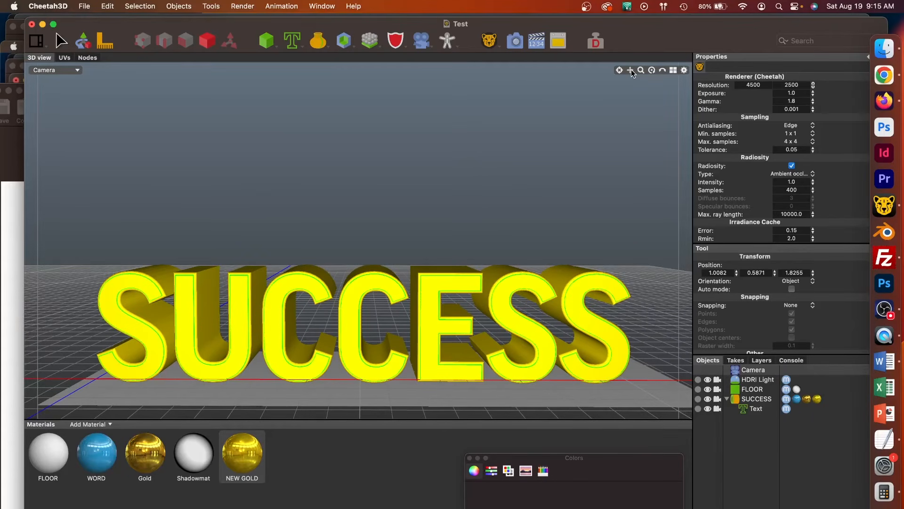
Add a plane, centre it on the SUCCESS text at about X 1.01, and tilt it upright to about 72 degrees
left_click(272, 44)
left_click(275, 198)
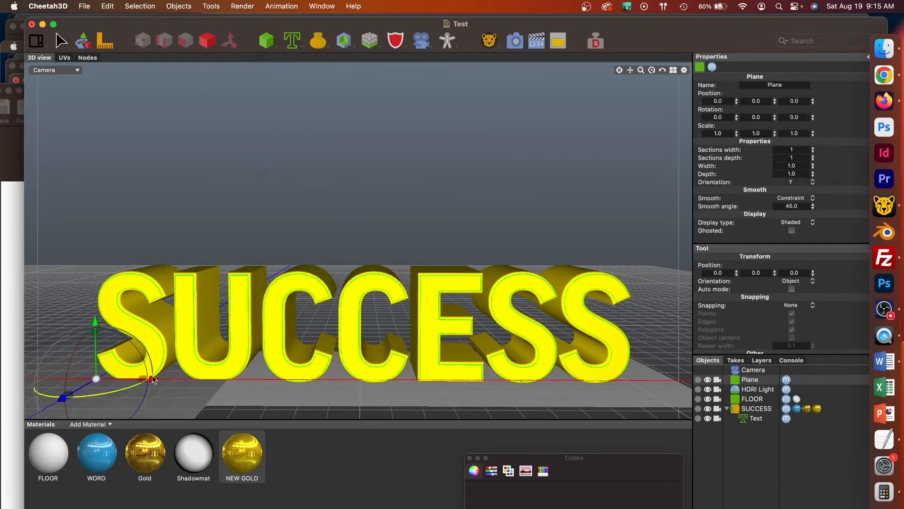
left_click_drag(151, 380, 386, 380)
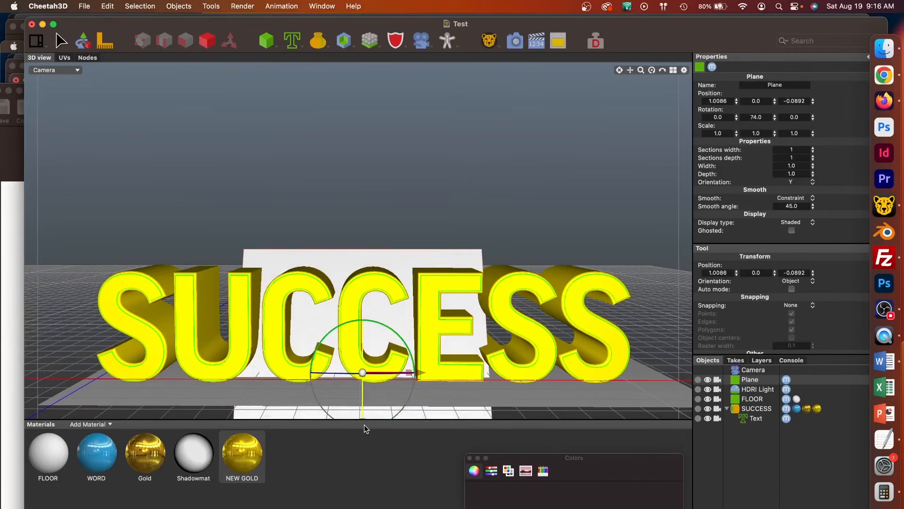
left_click_drag(363, 424, 357, 444)
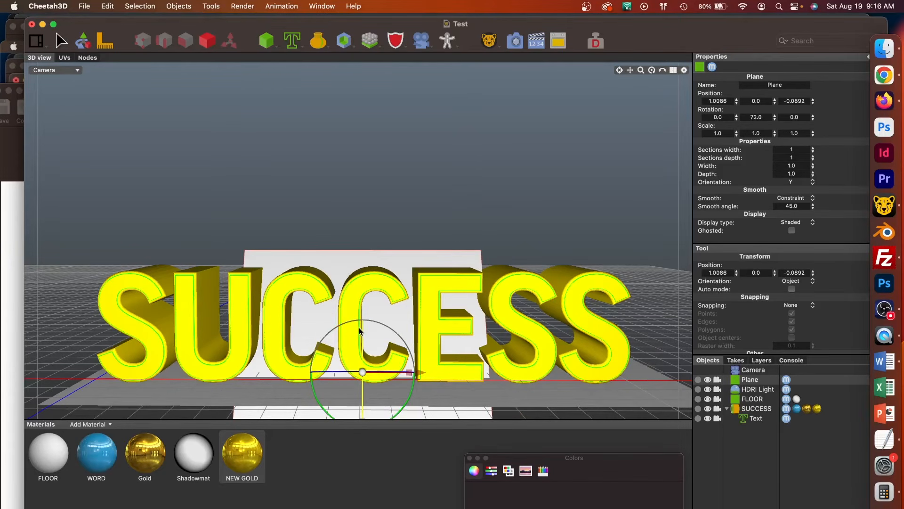
Straighten the plane to a fully vertical position with a rotation of 90 degrees
left_click_drag(361, 335, 347, 355)
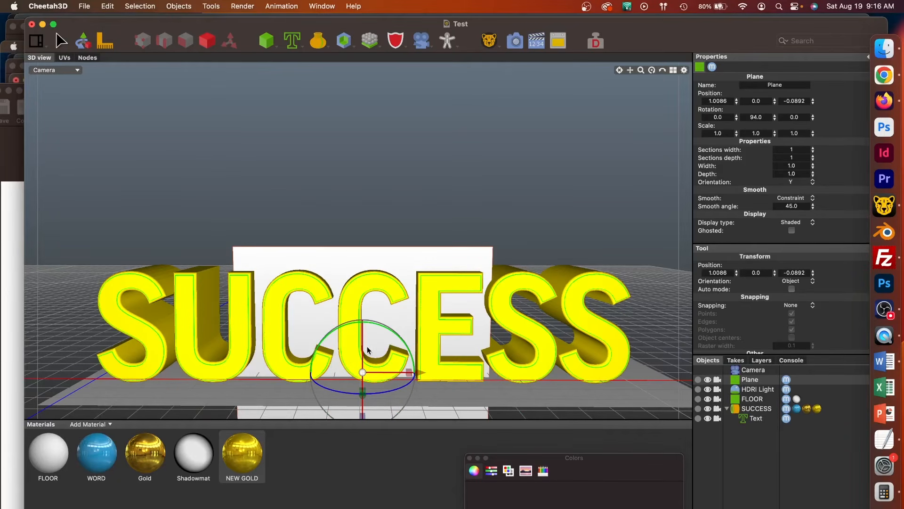
left_click_drag(361, 355, 357, 348)
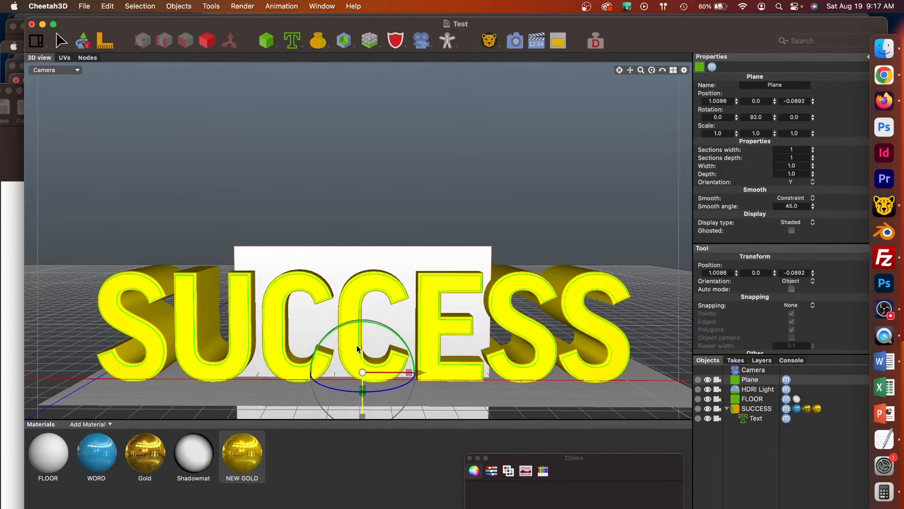
left_click(755, 116)
type("90")
key("Return")
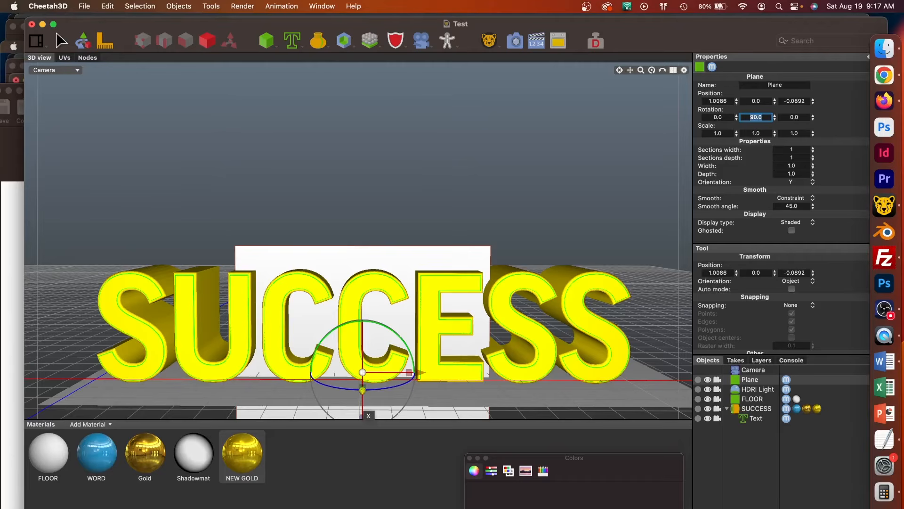
Raise the plane and push it behind the text, then scale it to about 3.29 wide and 1.85 high to fill the background
left_click_drag(363, 414, 363, 290)
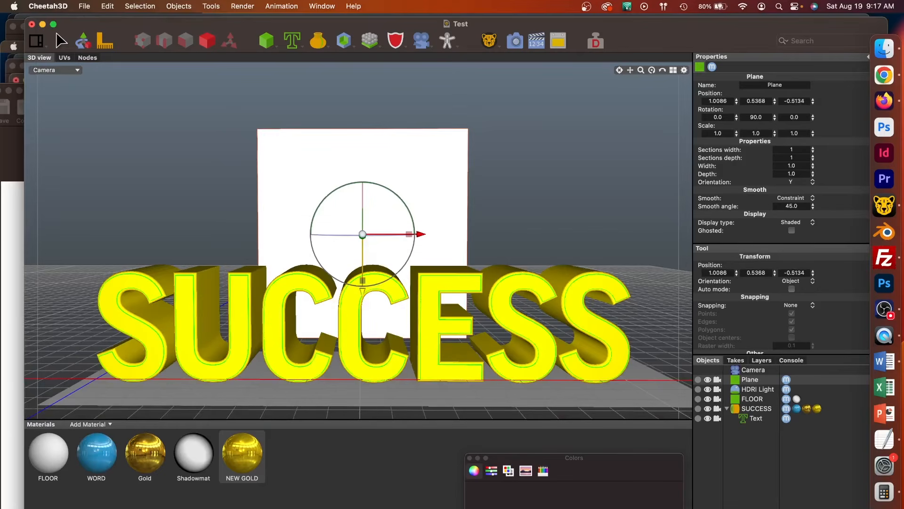
left_click_drag(410, 240, 571, 228)
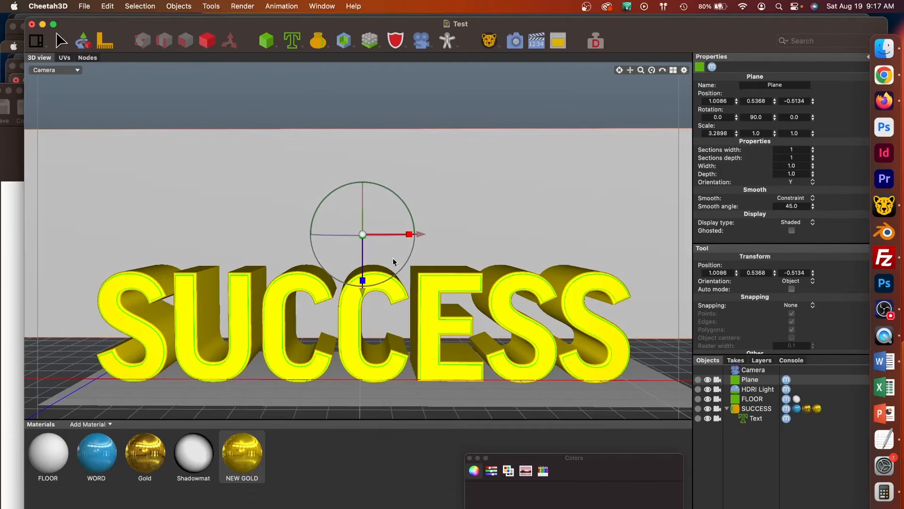
left_click_drag(363, 282, 363, 319)
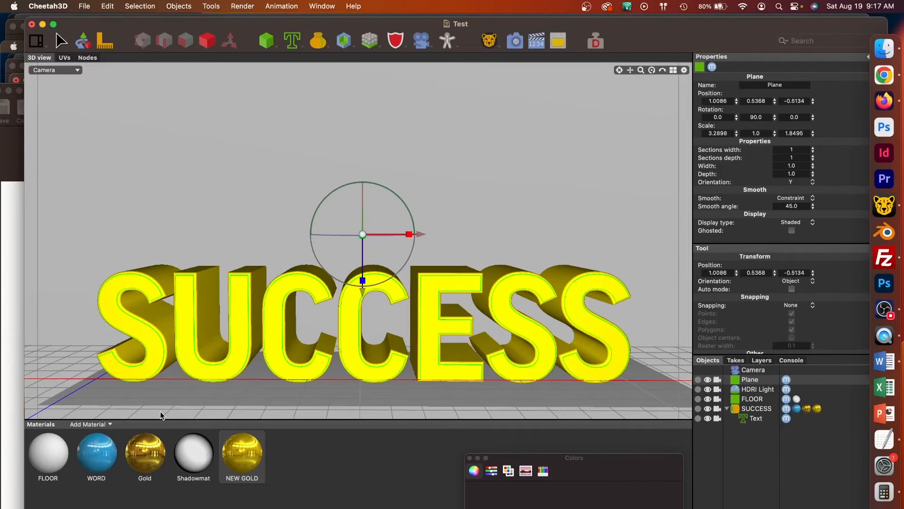
Create a new material with TABLE.jpg as its diffuse image texture and apply it to the background plane
left_click(108, 425)
left_click(104, 438)
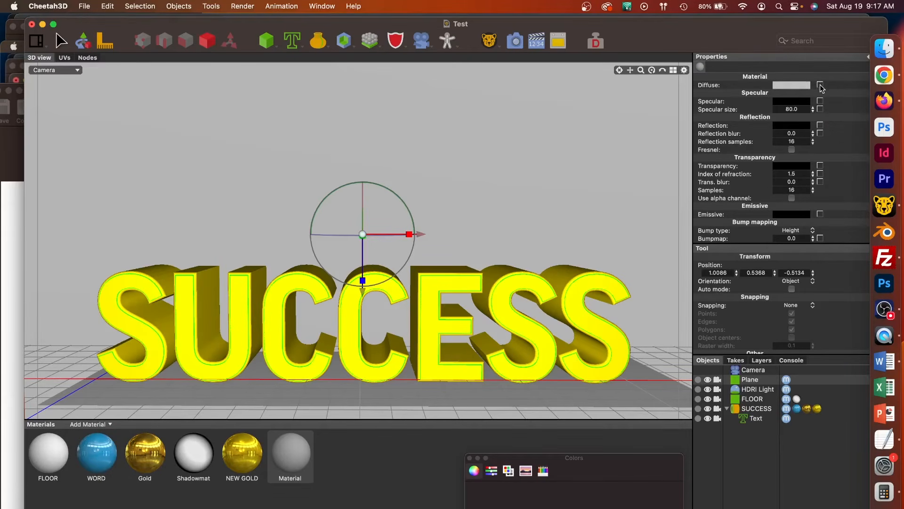
left_click(821, 87)
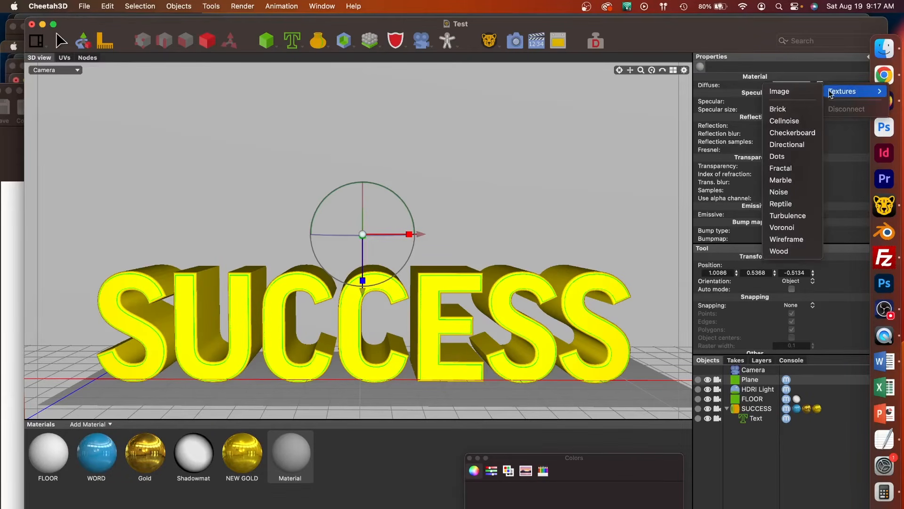
left_click(803, 93)
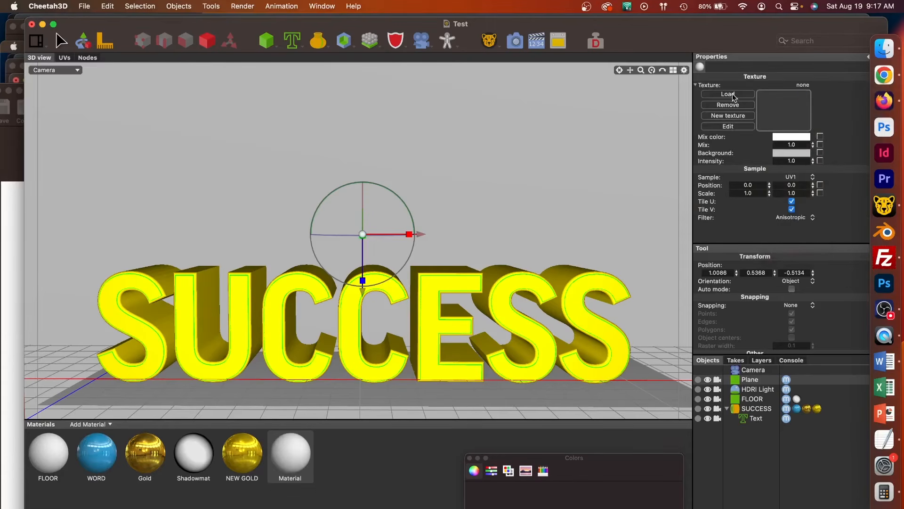
left_click(729, 94)
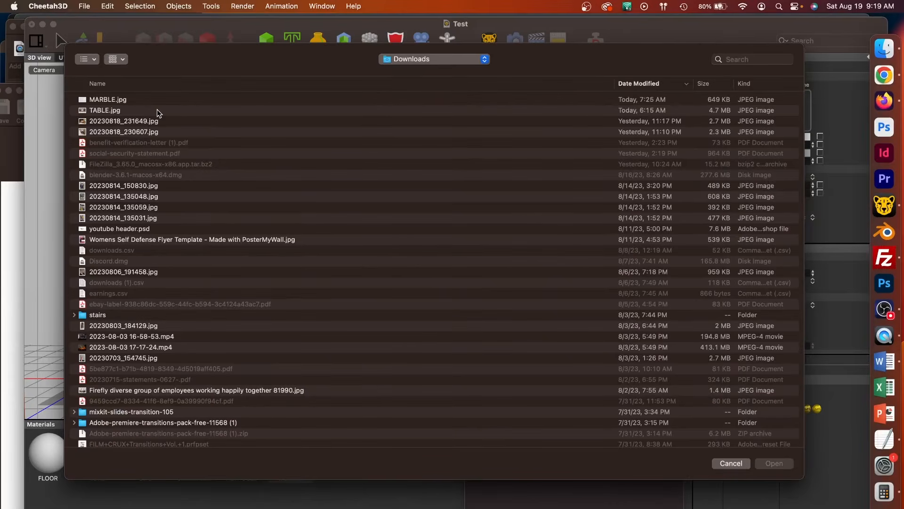
double_click(157, 109)
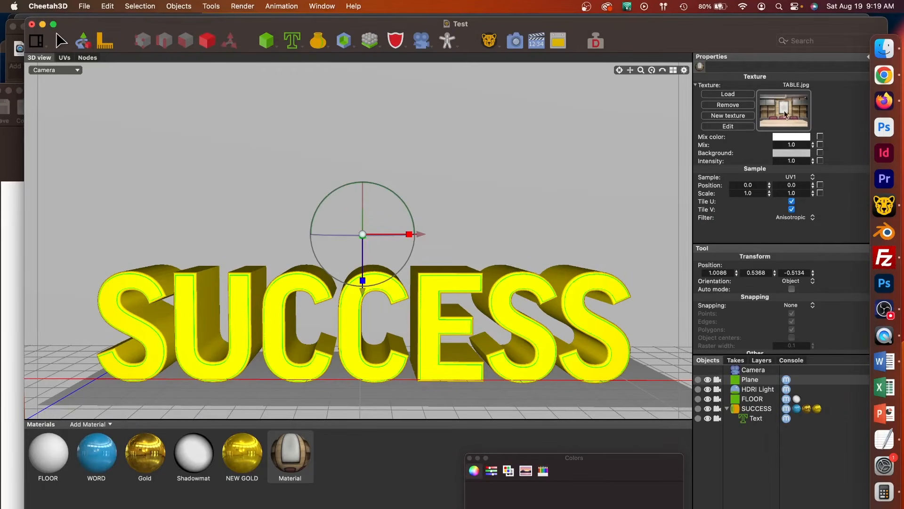
left_click(288, 446)
left_click_drag(289, 447, 292, 210)
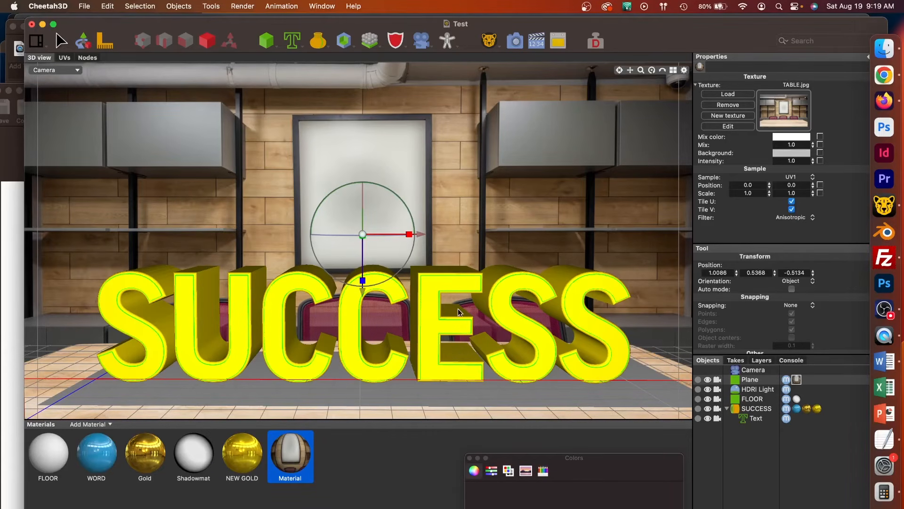
Scale the SUCCESS text down to about 0.83 in X and 0.77 in Y, and shift it to about X 0.17
left_click(428, 357)
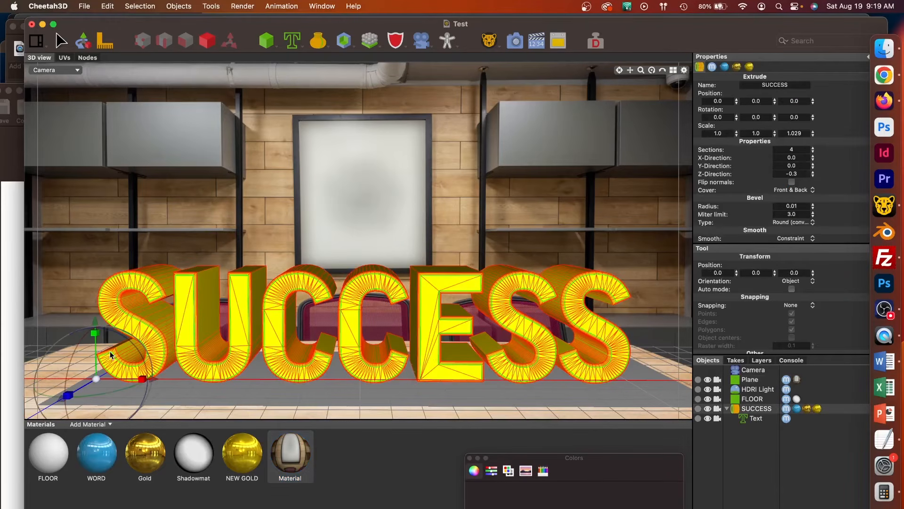
left_click_drag(95, 332, 198, 380)
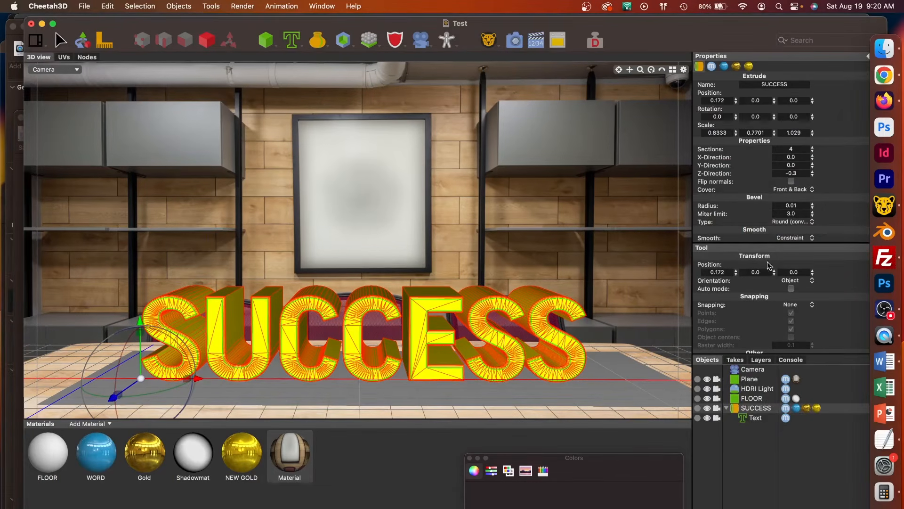
Set the camera's render resolution to 1920 by 1080 and render the scene with the table background
left_click(748, 370)
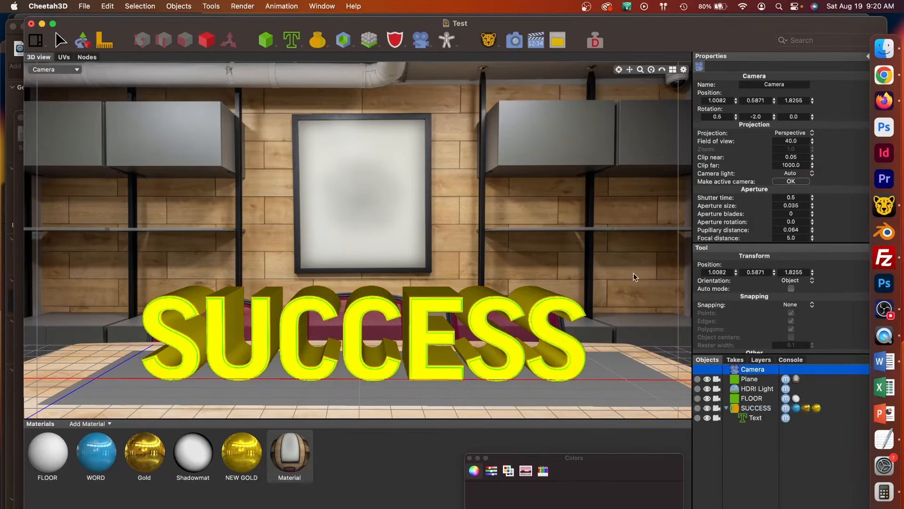
left_click(489, 41)
double_click(752, 84)
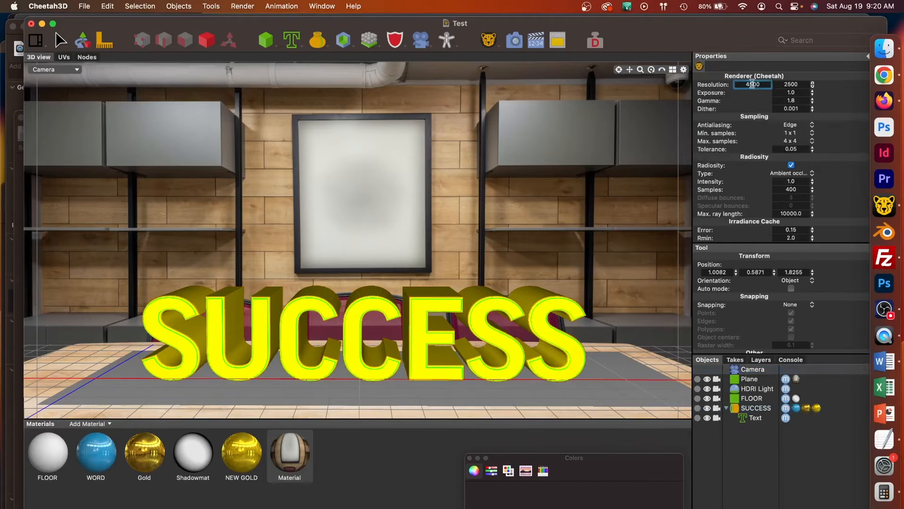
key("BackSpace")
type("1920")
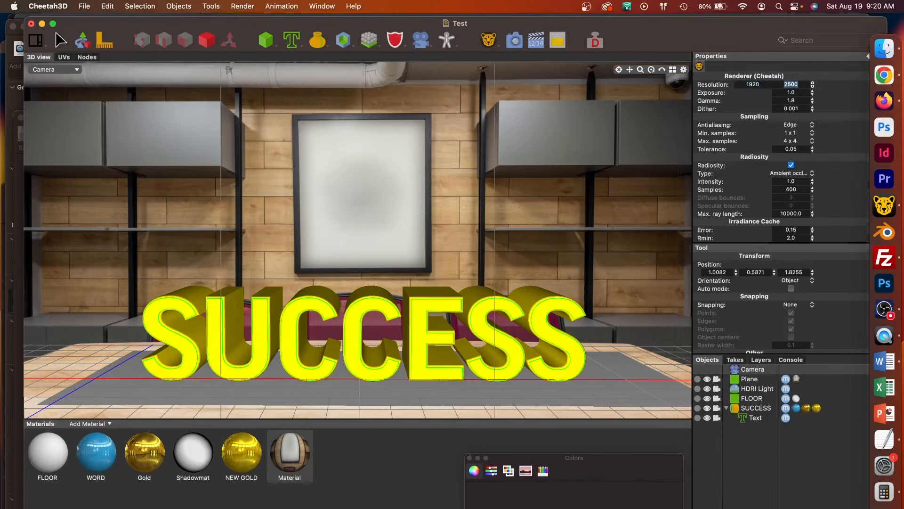
key("Tab")
type("1080")
key("Return")
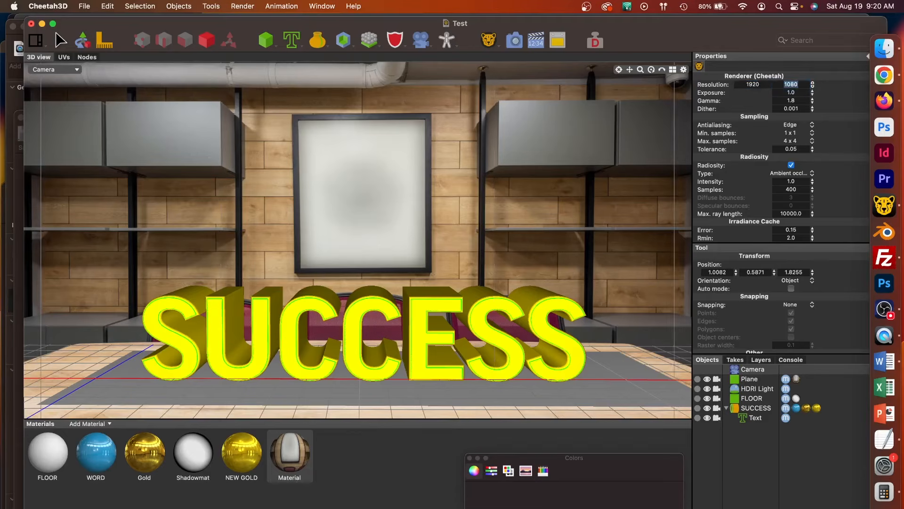
left_click(516, 41)
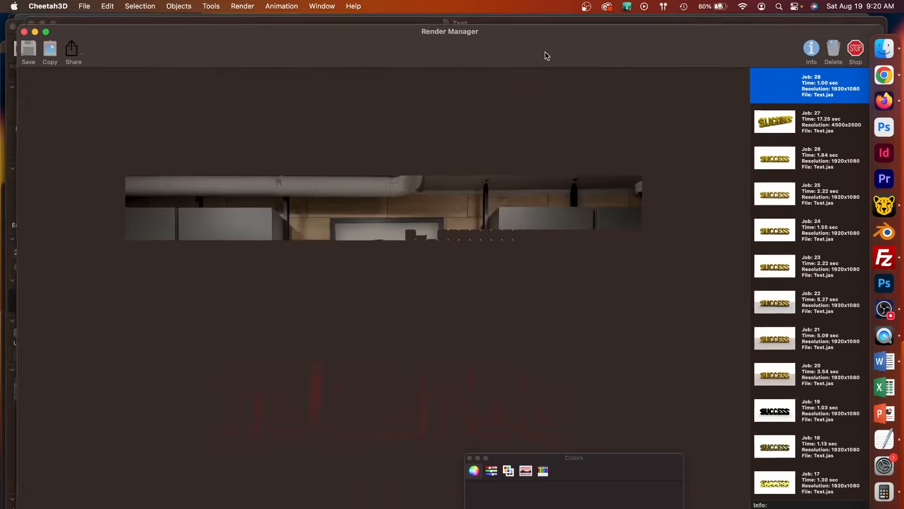
Close the Colors window, return to the scene, and enlarge the FLOOR plane to a scale of about 3.48 by 1.01
left_click(469, 458)
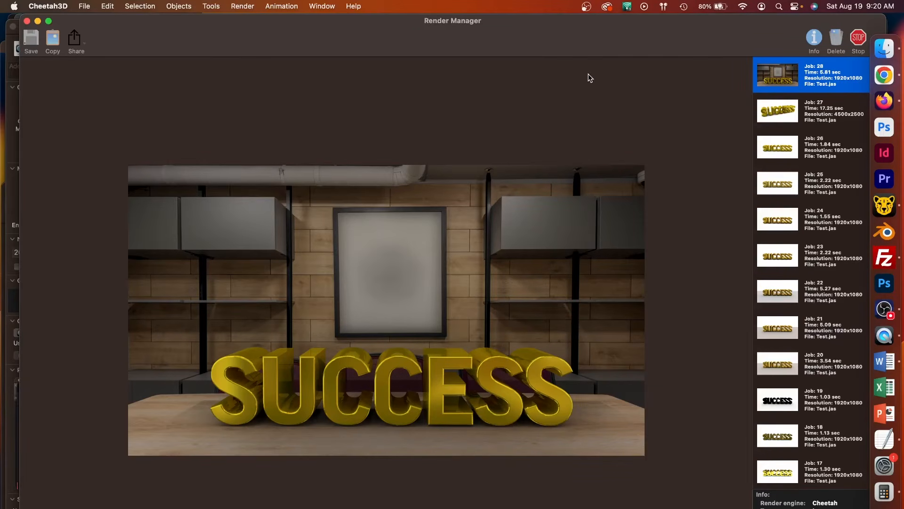
left_click_drag(623, 32, 622, 86)
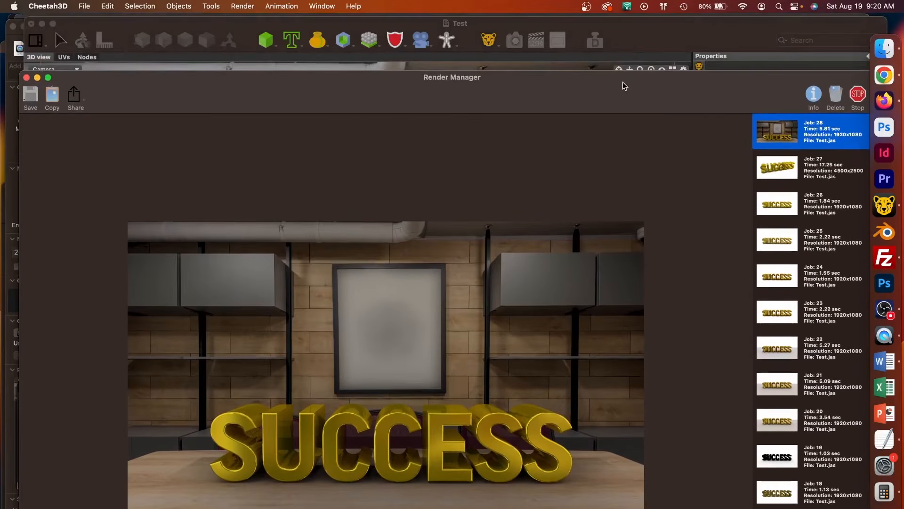
left_click(645, 42)
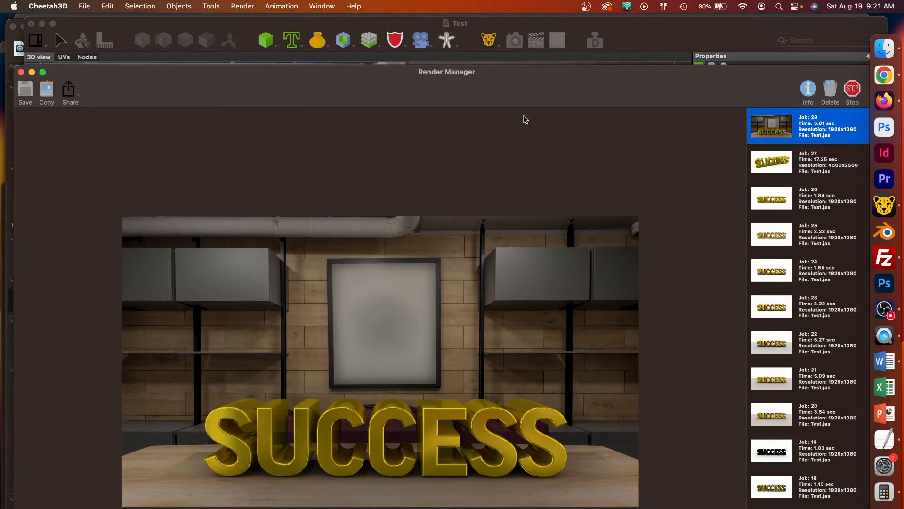
left_click(626, 43)
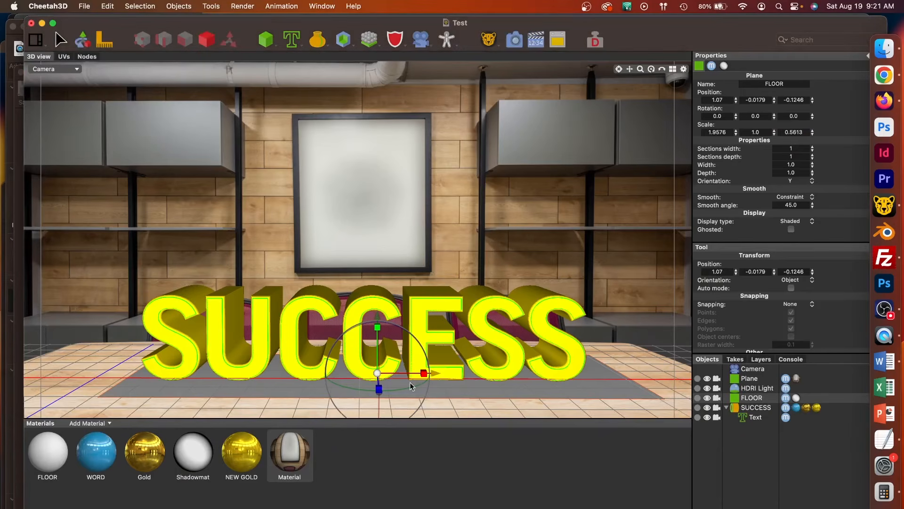
left_click_drag(424, 373, 437, 373)
mouse_move(423, 372)
left_mouse_down()
mouse_move(449, 372)
mouse_move(413, 380)
left_mouse_up()
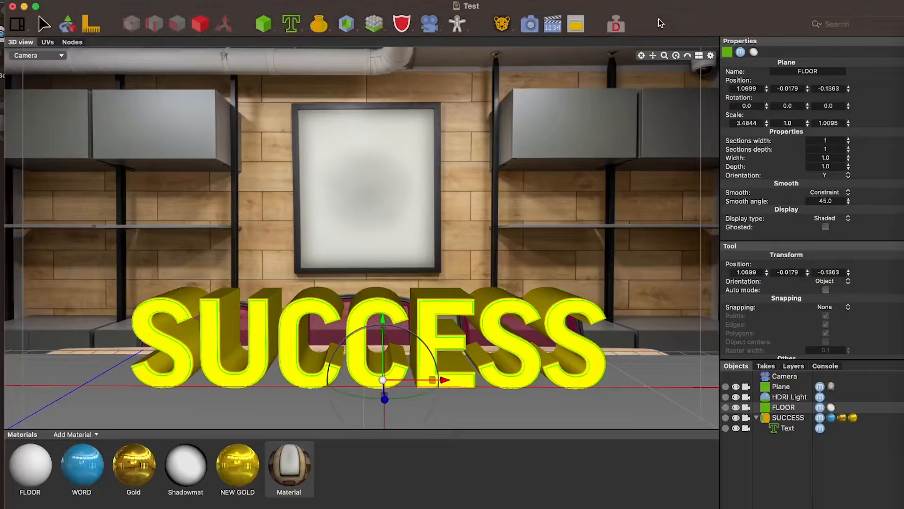
Shift the FLOOR plane slightly back to about Z -0.145
left_click(470, 205)
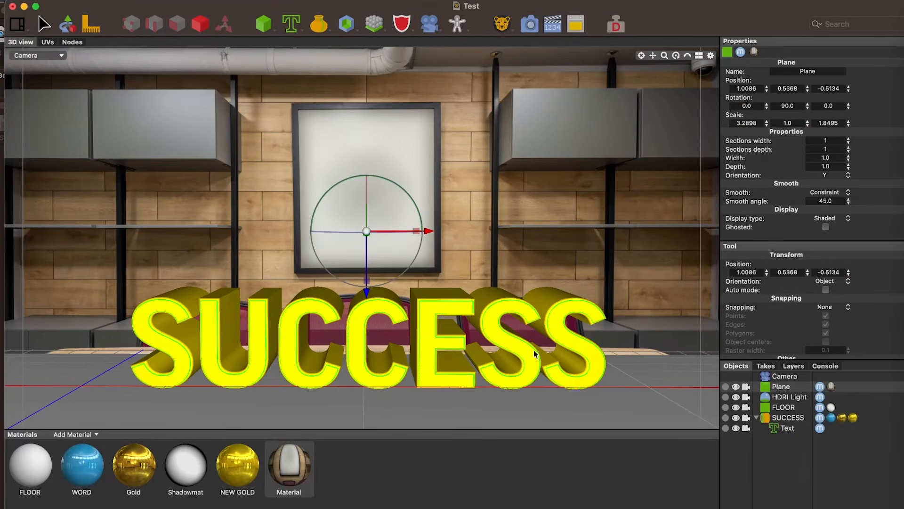
left_click(646, 360)
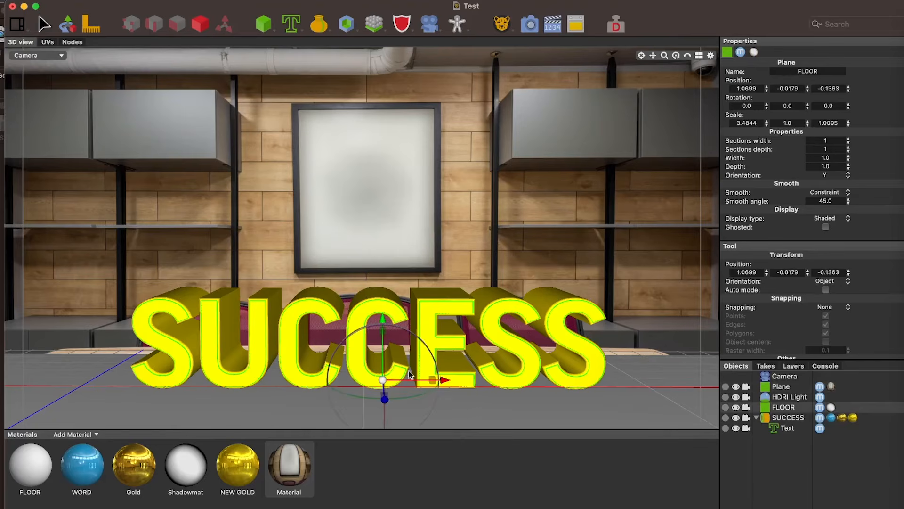
left_click_drag(384, 401, 385, 400)
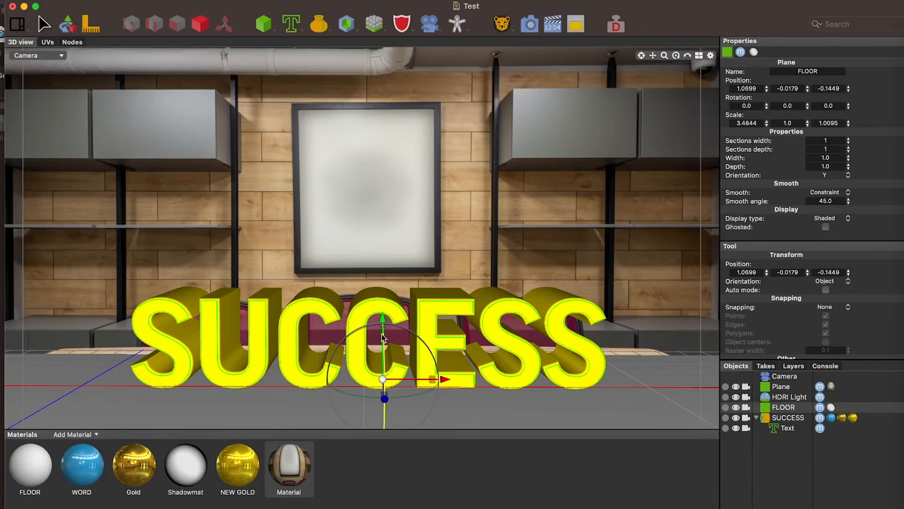
Examine how the background plane, floor and SUCCESS text are arranged in the perspective view
left_click(583, 154)
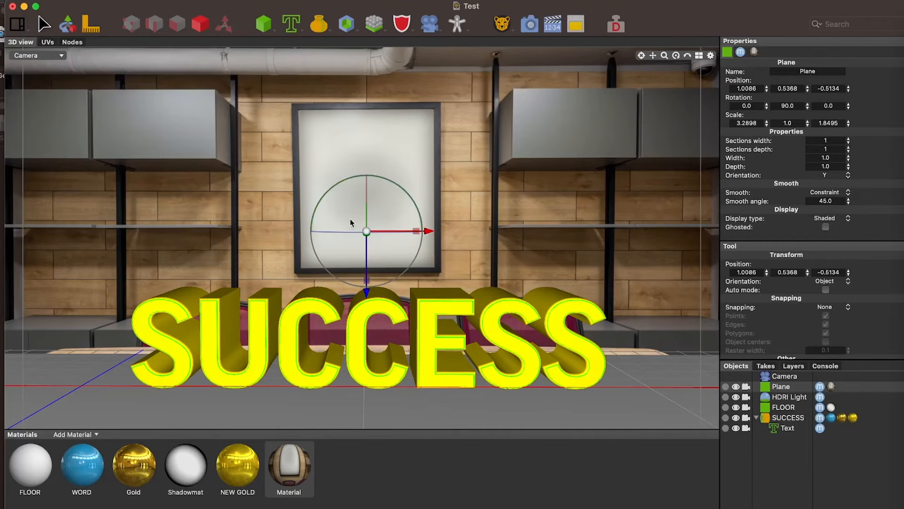
left_click(52, 55)
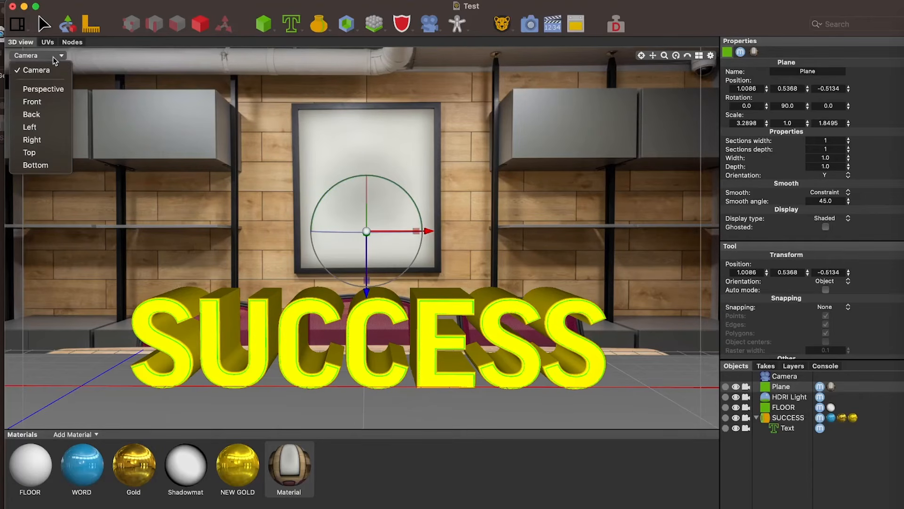
left_click(53, 88)
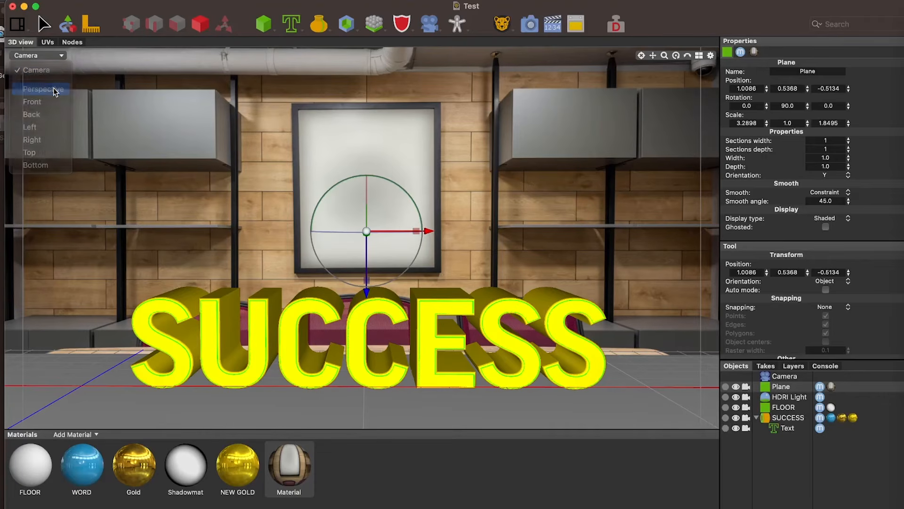
scroll(438, 143, "up", 5)
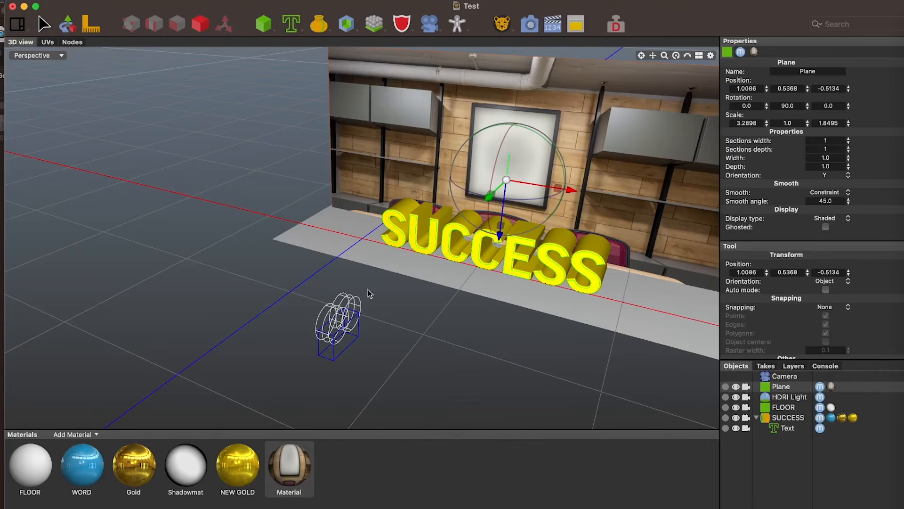
left_click_drag(373, 333, 390, 342, "alt")
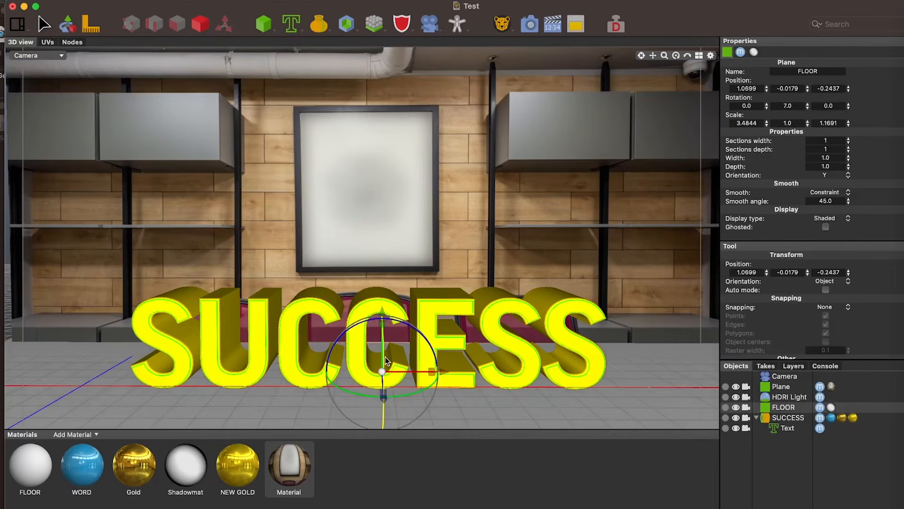
Rotate the SUCCESS text by 3 degrees, lower it to about Y -0.01, and render the scene
left_click_drag(386, 357, 385, 357)
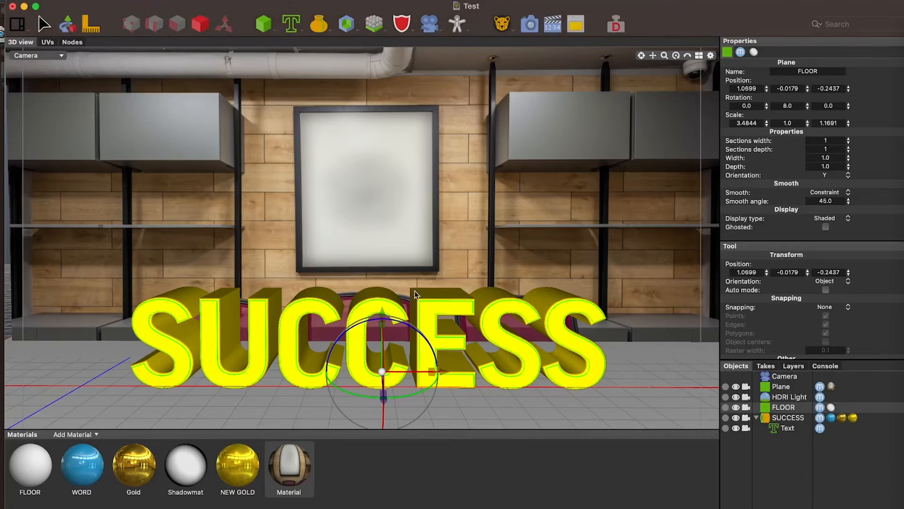
left_click(414, 293)
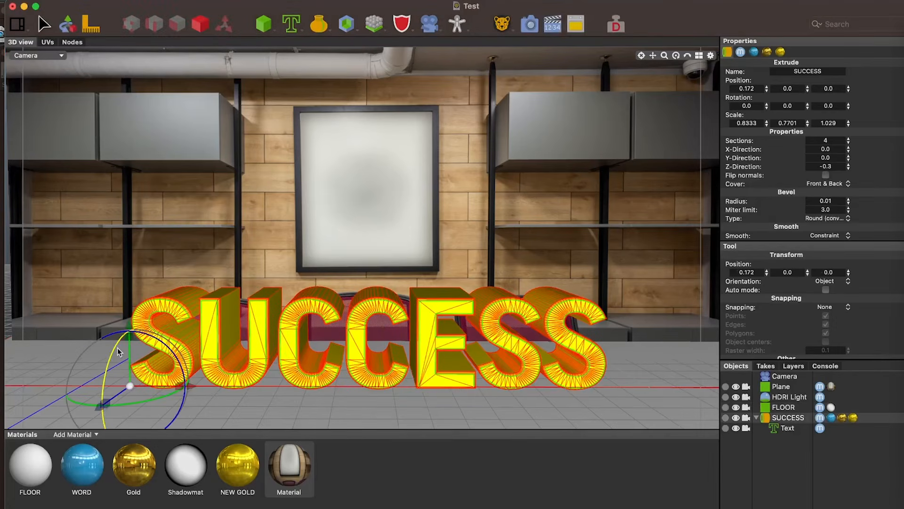
left_click_drag(118, 351, 128, 333)
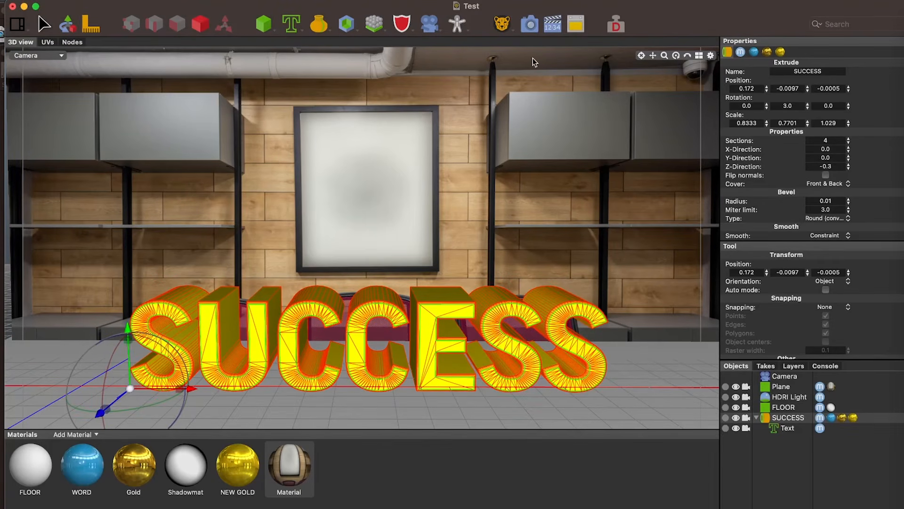
left_click(529, 25)
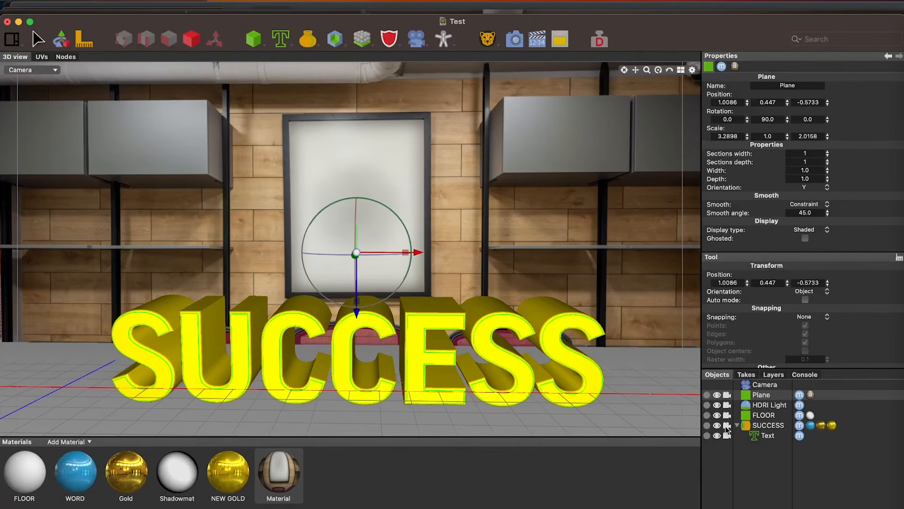
Hide the SUCCESS text in both the 3D view and the render
left_click(726, 426)
left_click(727, 425)
left_click(716, 425)
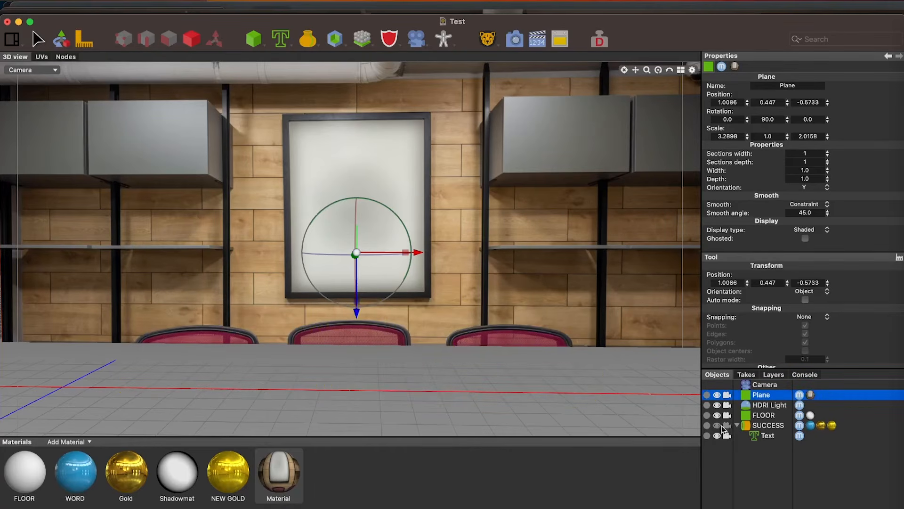
left_click(716, 425)
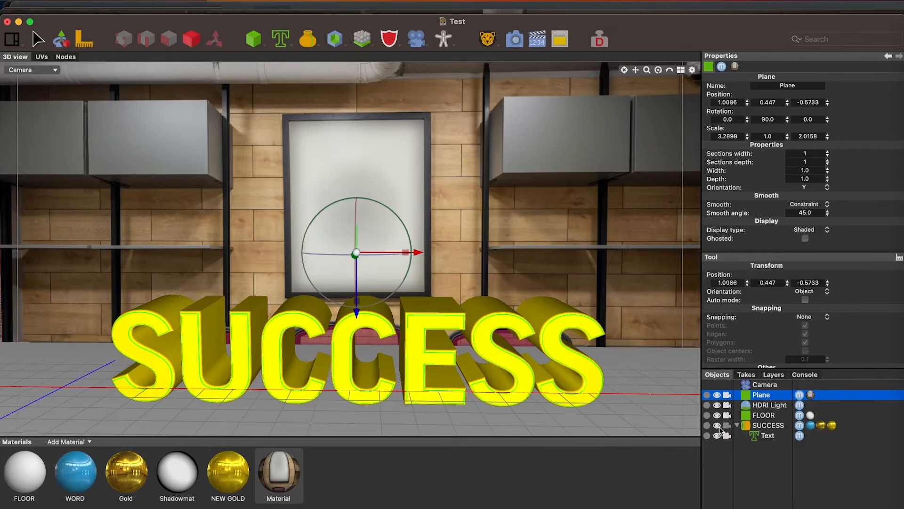
left_click(717, 425)
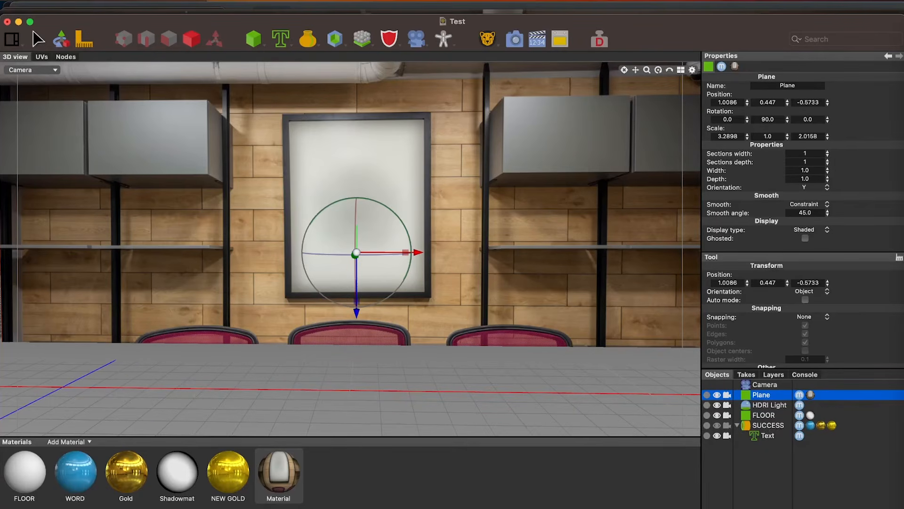
Create a star spline nested in an Extrude object and move the extruded star to about X 1.05, Y 0.44
left_click(765, 384)
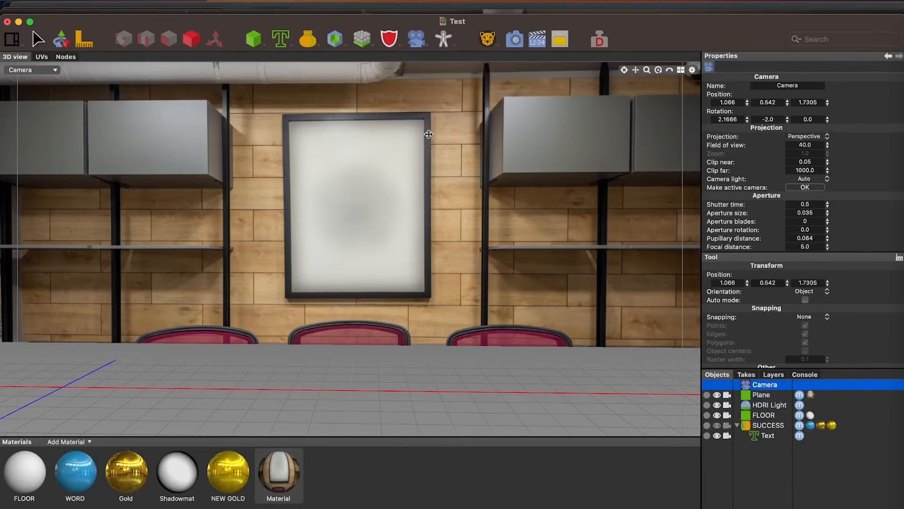
left_click(282, 42)
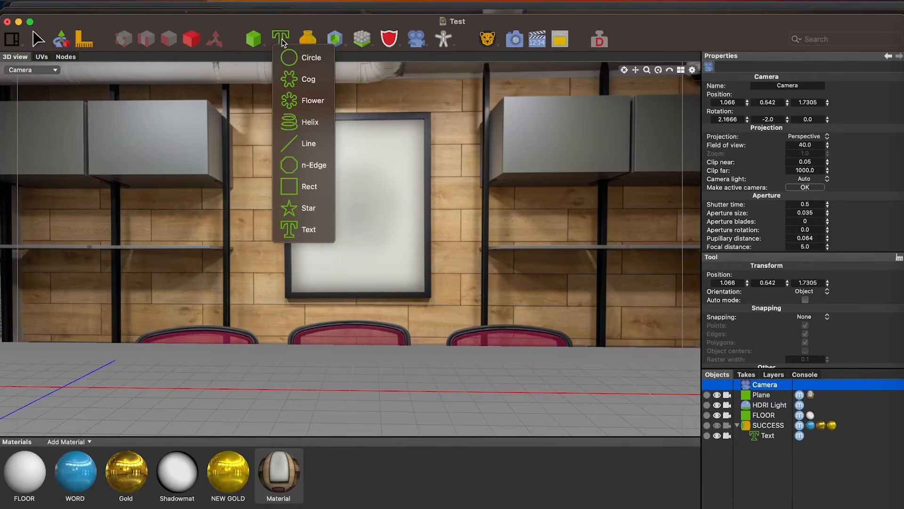
left_click(294, 208)
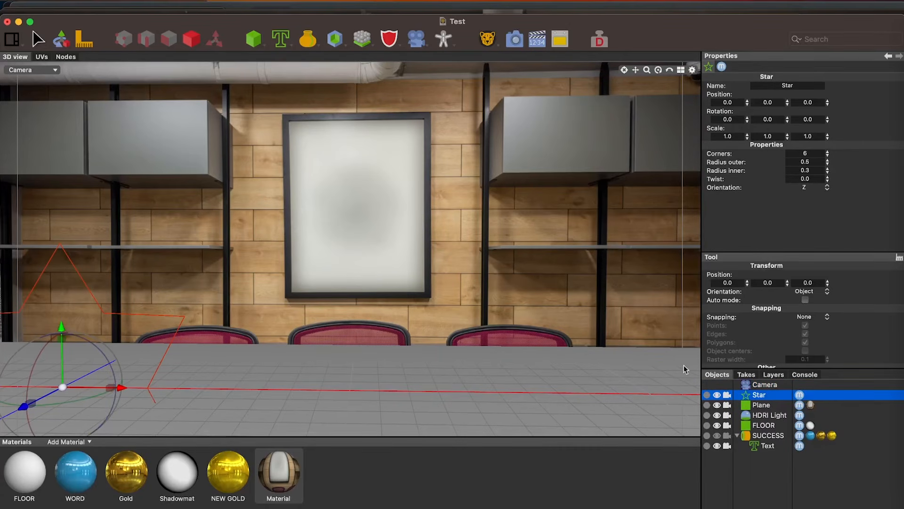
left_click(308, 41)
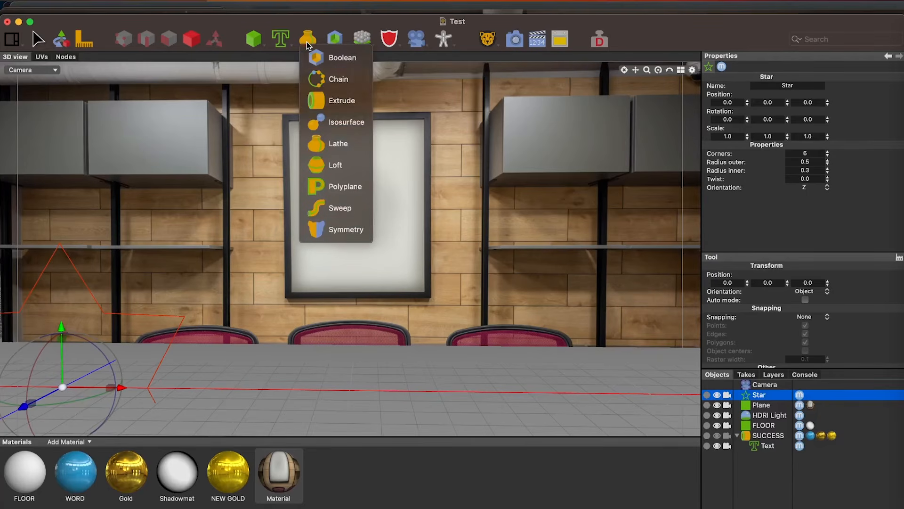
left_click(319, 101)
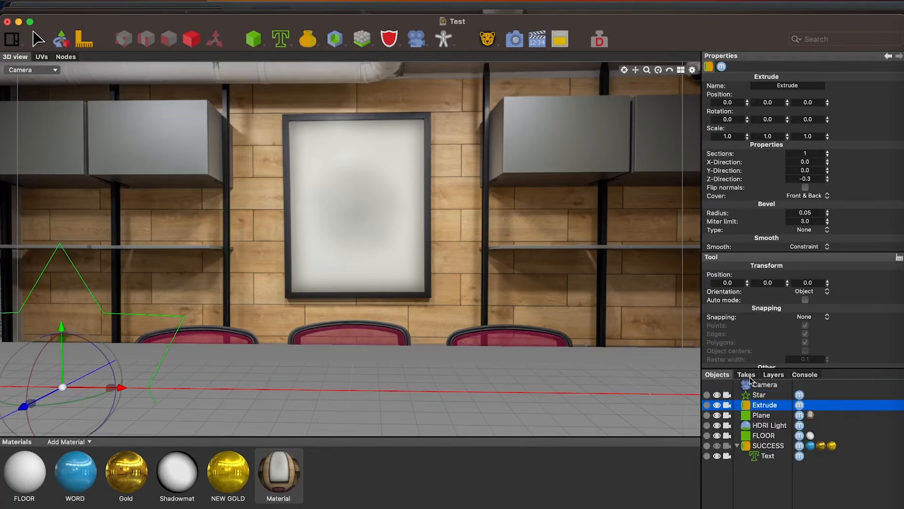
left_click_drag(755, 393, 763, 407)
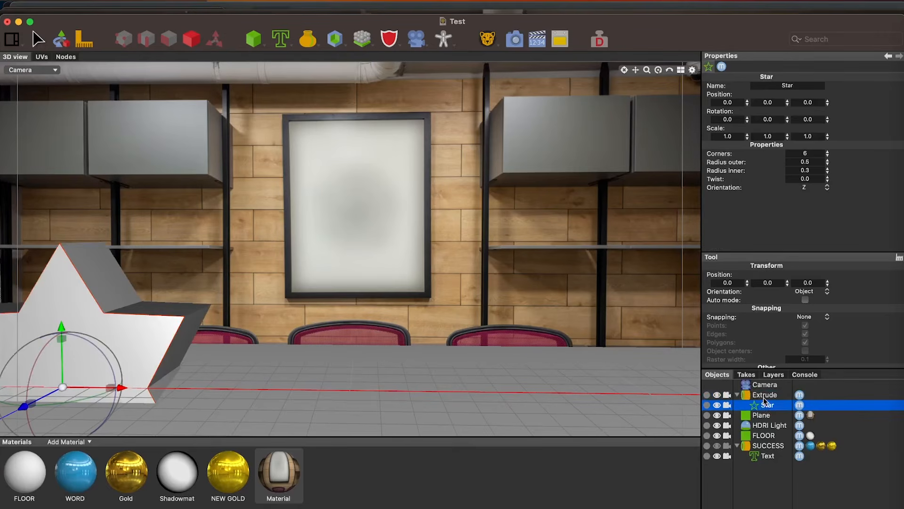
left_click(765, 397)
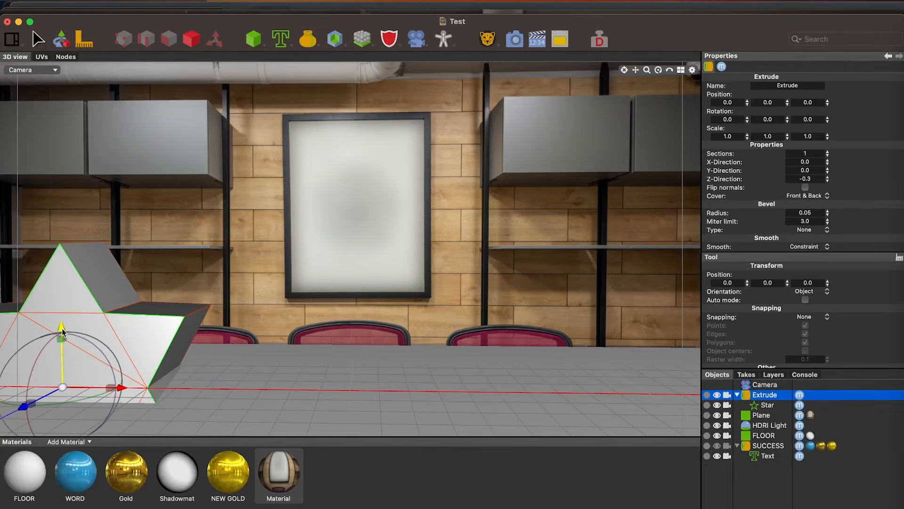
left_click_drag(69, 336, 69, 222)
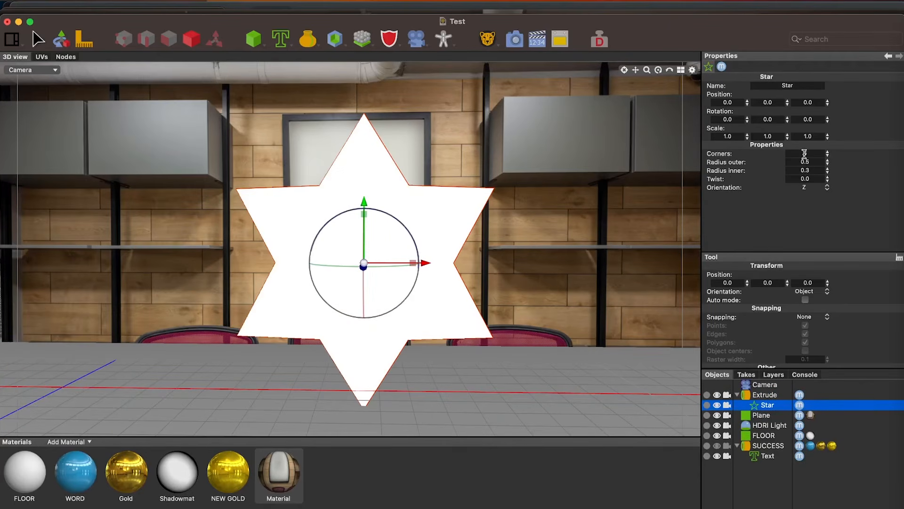
Try 11 corners on the star, and settle on 5 corners
left_click(805, 153)
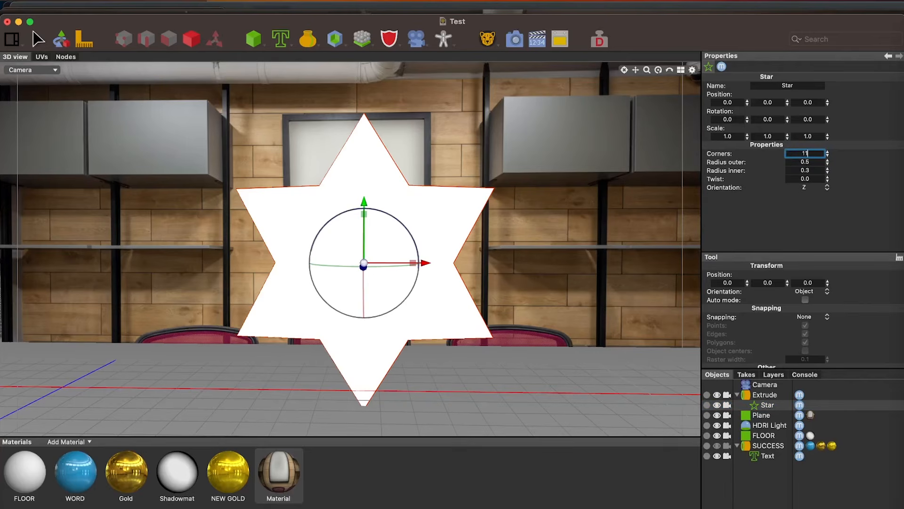
key("Return")
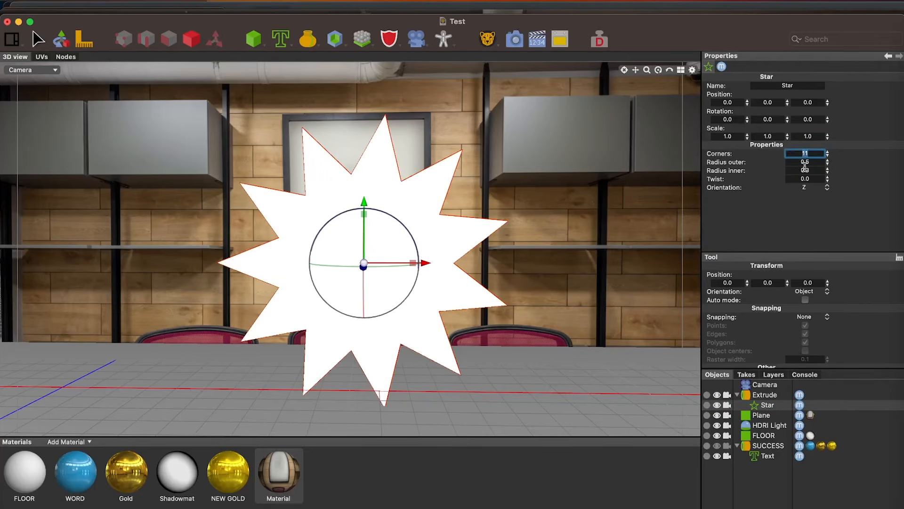
type("8")
key("Return")
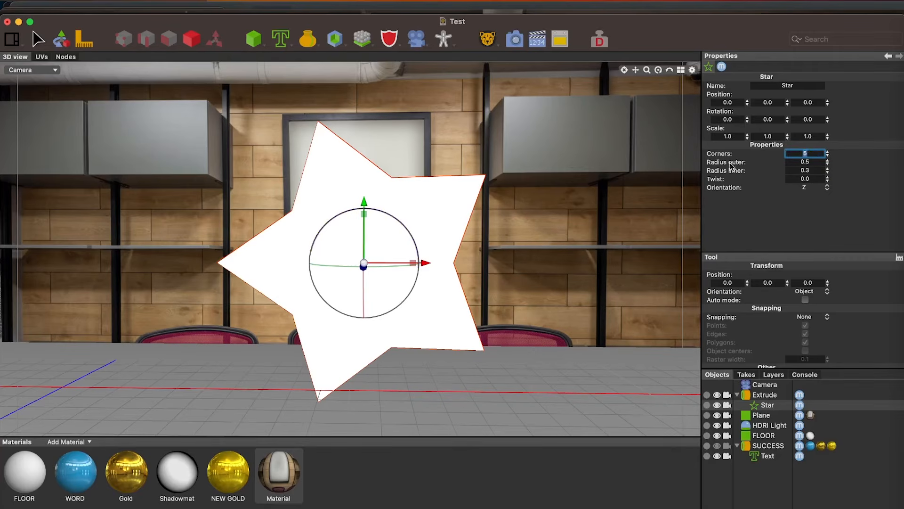
Try an inner radius of 0.13 on the star, and settle on 0.23
left_click(811, 171)
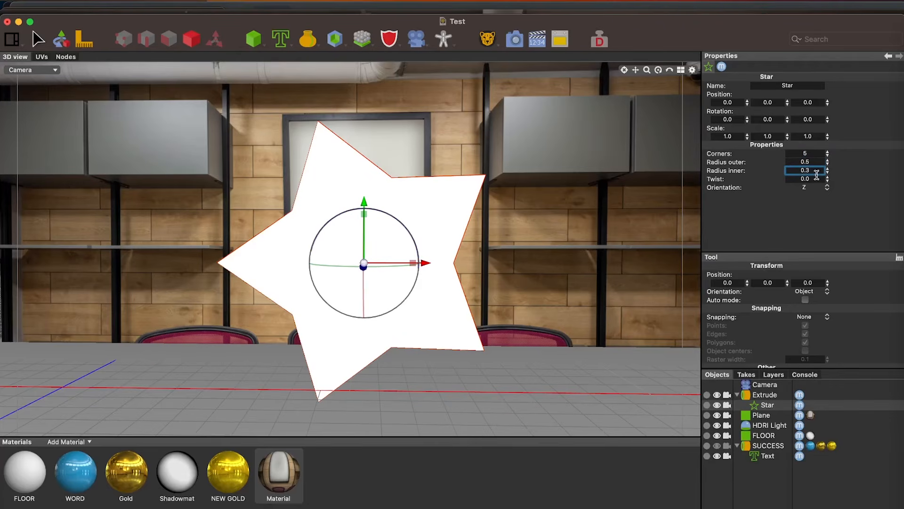
left_click(806, 170)
type("1")
key("Return")
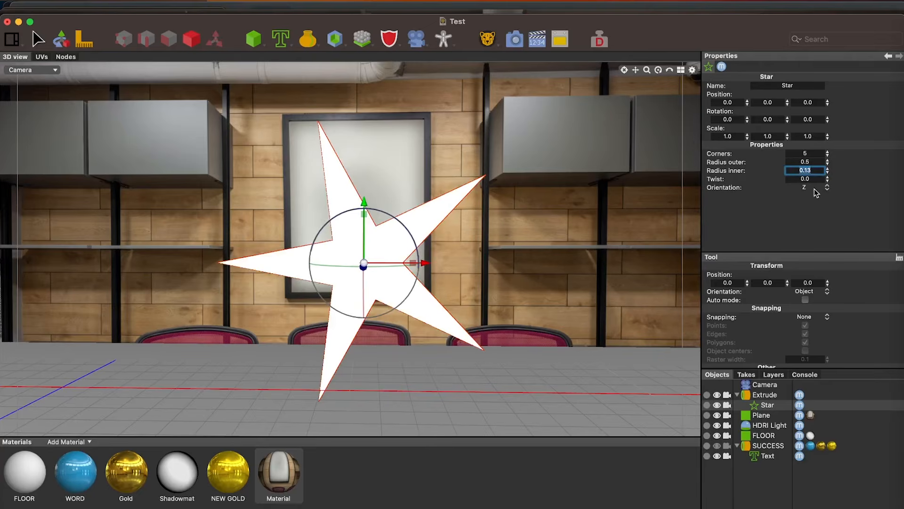
left_click(805, 170)
key("BackSpace")
type("2")
key("Return")
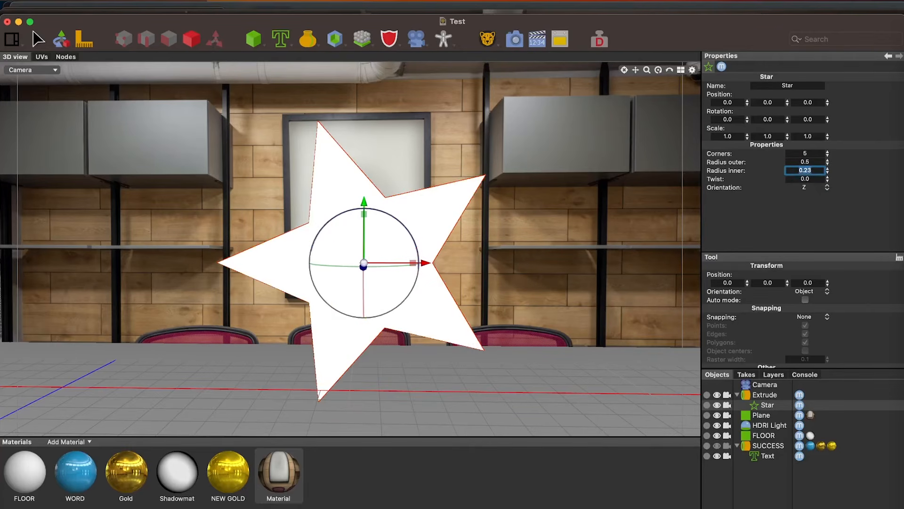
Apply the NEW GOLD material to the extruded star
left_click(762, 396)
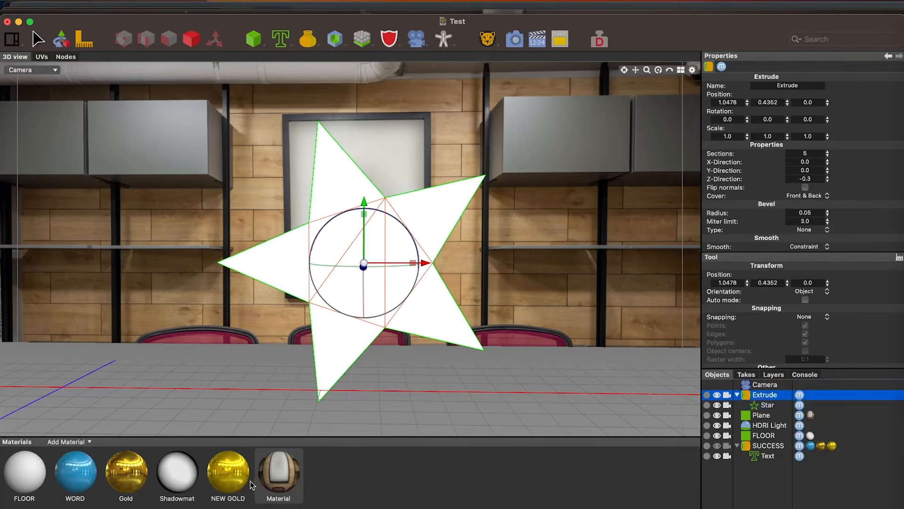
left_click_drag(228, 471, 821, 397)
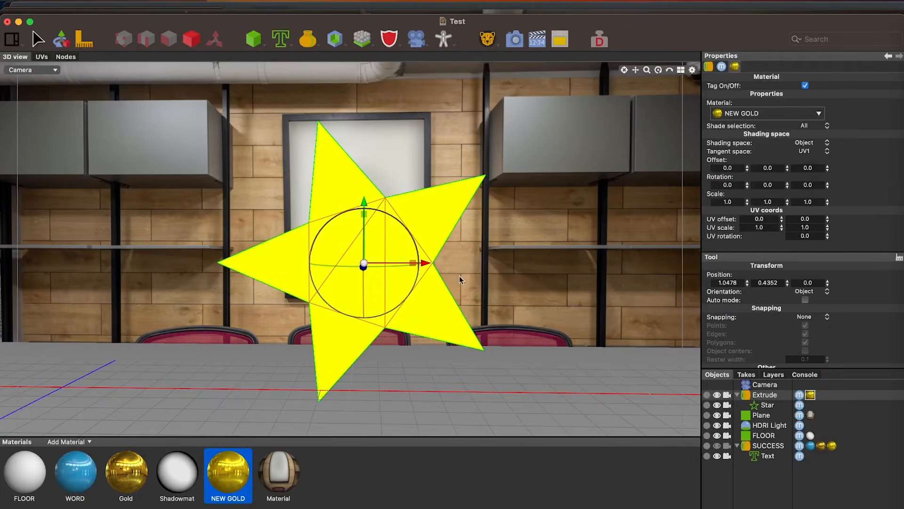
Add a box primitive and move it along X to about 1.08, in line with the star
left_click(254, 22)
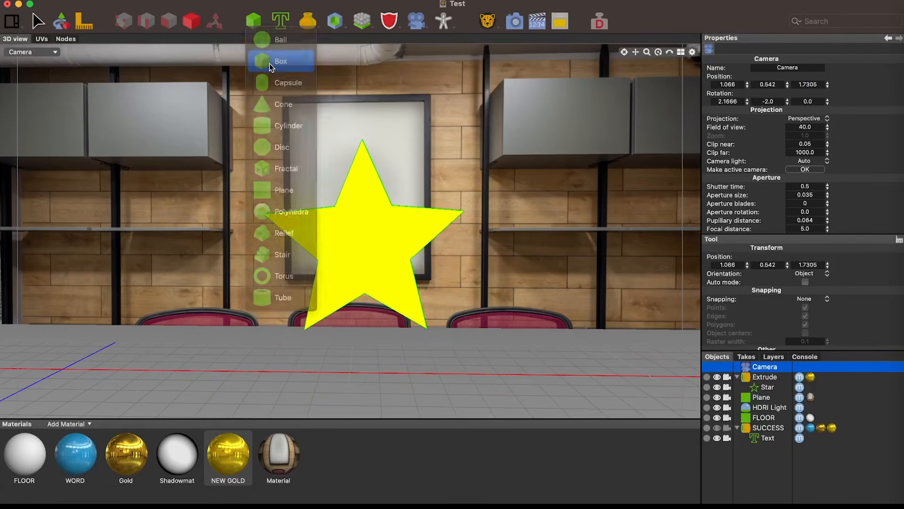
left_click(269, 63)
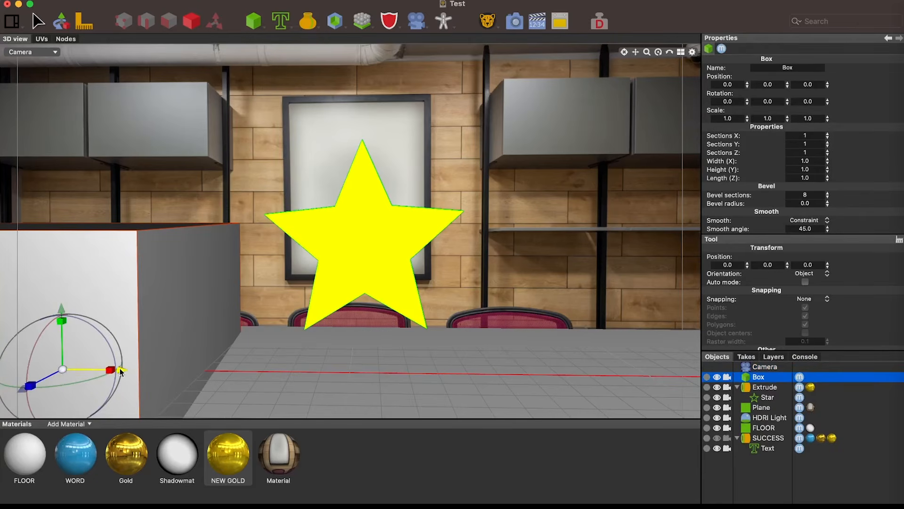
left_click_drag(121, 372, 434, 373)
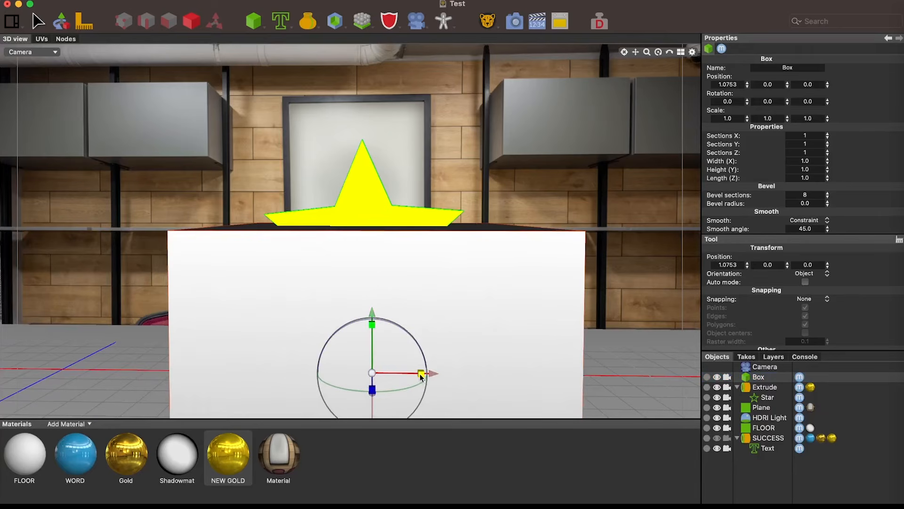
Scale the box into a flat base of about 0.46 × 0.12 × 0.29 and raise it to about Y 0.004
left_click_drag(372, 373, 256, 410)
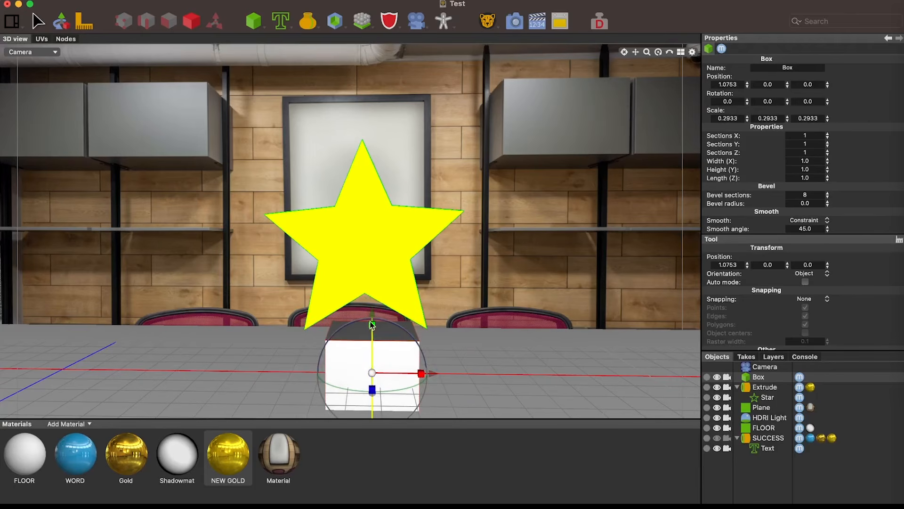
left_click_drag(372, 325, 370, 431)
left_click_drag(422, 373, 518, 356)
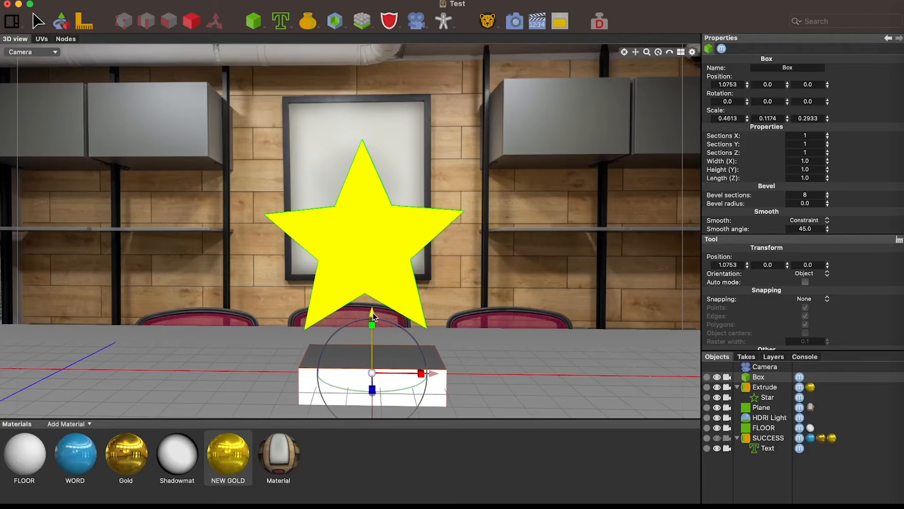
left_click_drag(372, 313, 372, 312)
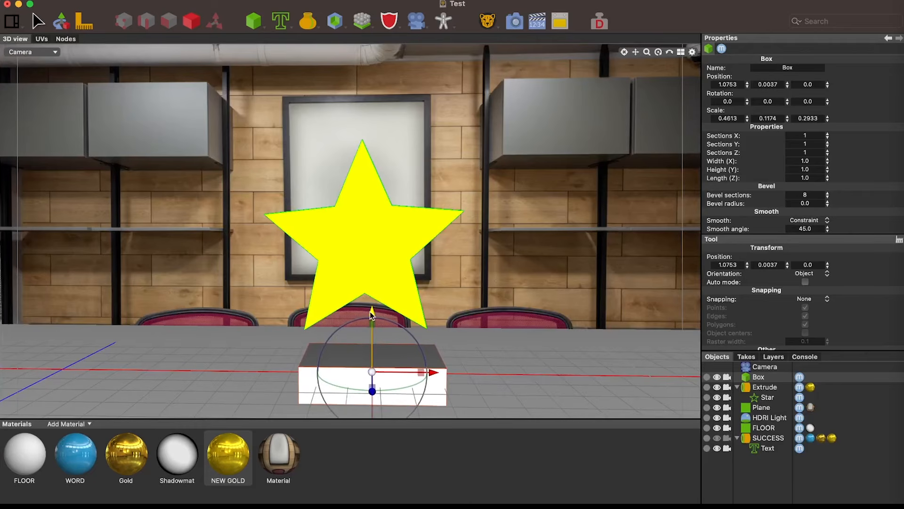
Move the extruded star down onto the box, to about X 1.08, Y 0.35
left_click(385, 233)
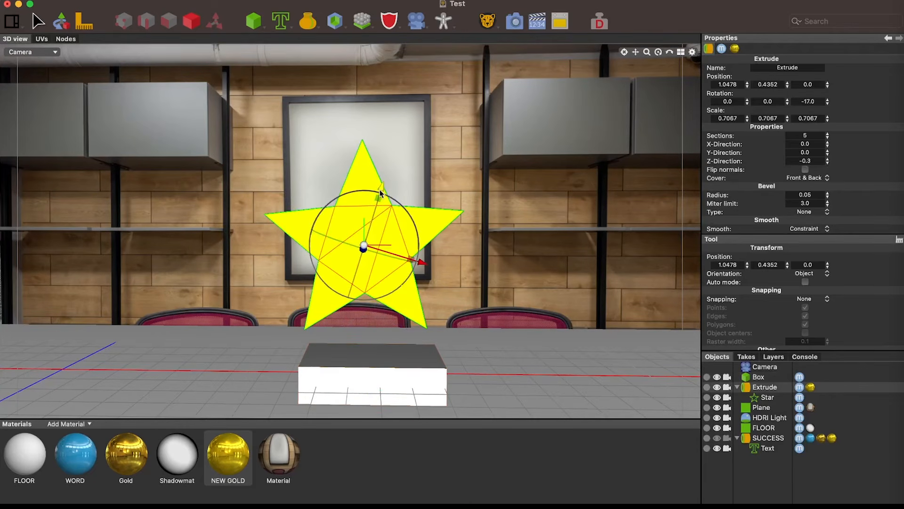
left_click_drag(381, 186, 372, 217)
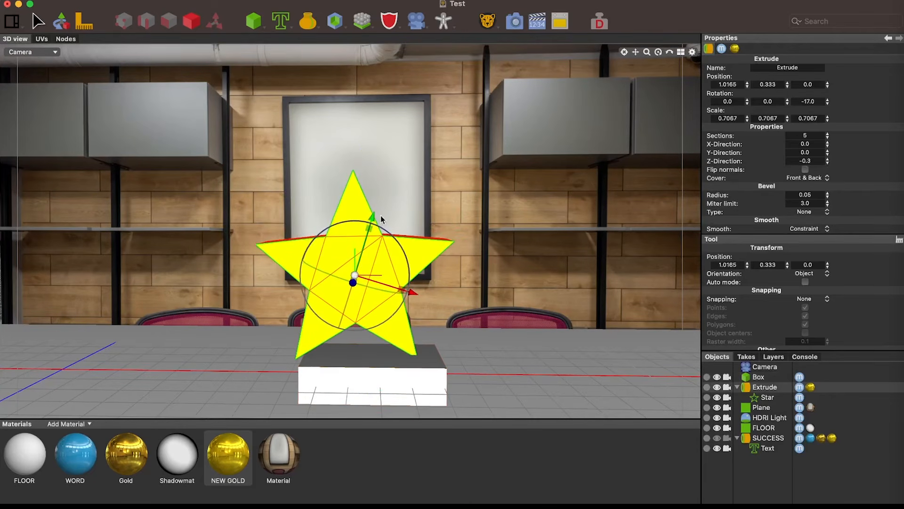
left_click_drag(402, 289, 417, 294)
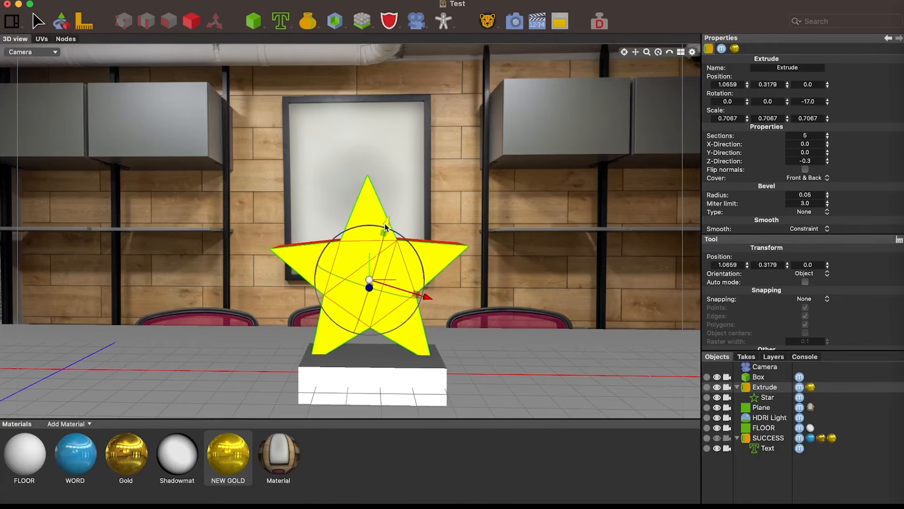
left_click_drag(389, 220, 393, 208)
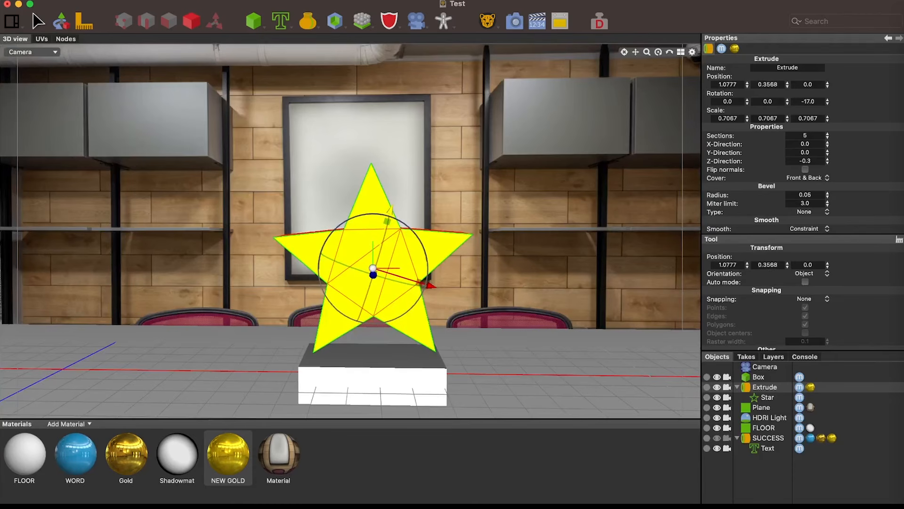
Shift the box back to about Z -0.027 and widen its X scale to about 0.53
left_click(382, 360)
left_click_drag(372, 390, 372, 388)
left_click_drag(421, 370, 433, 370)
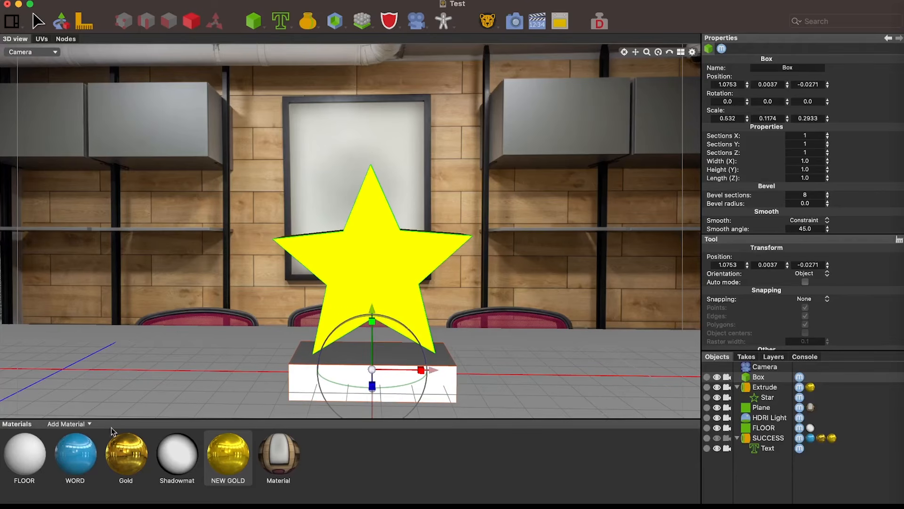
Create a new material with MARBLE.jpg as its diffuse image texture and apply it to the box
left_click(84, 424)
left_click(83, 437)
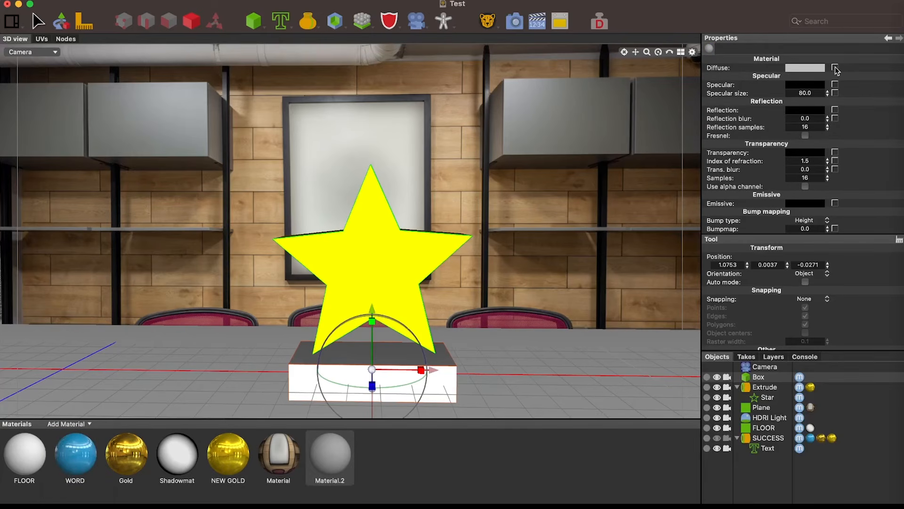
left_click(836, 68)
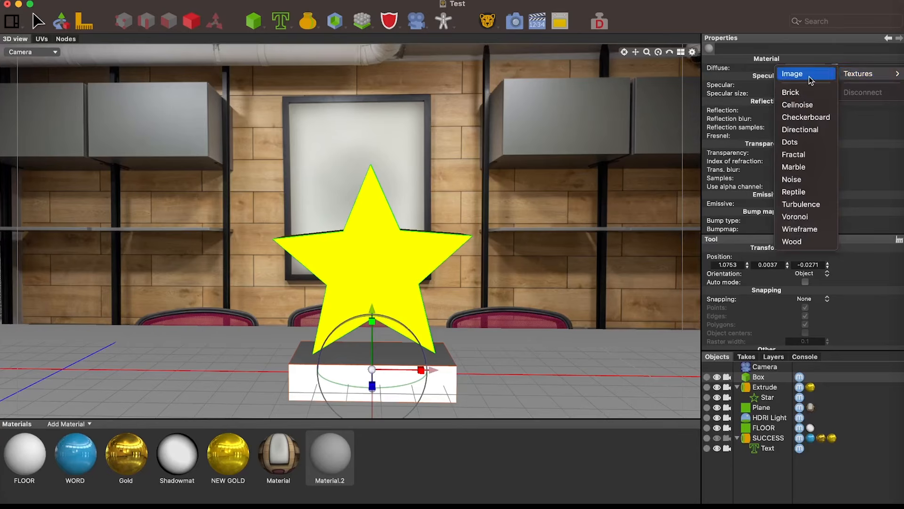
left_click(809, 76)
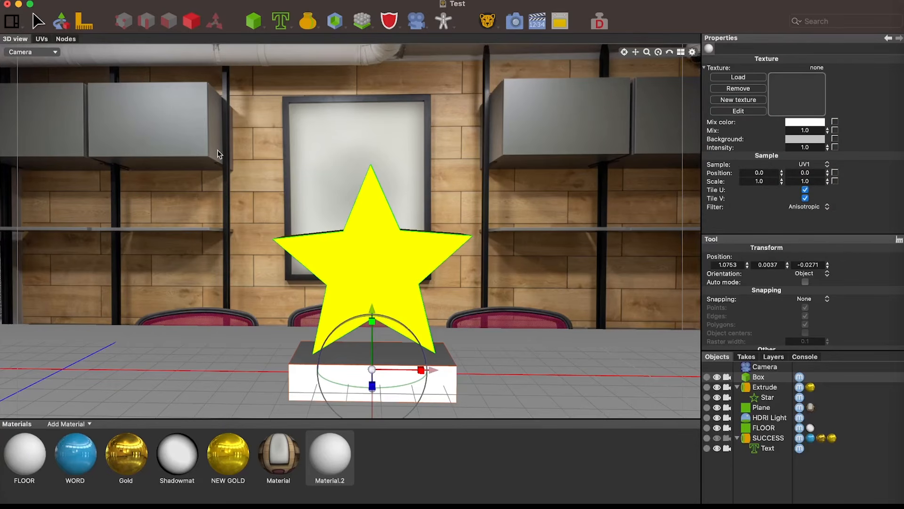
left_click(740, 77)
double_click(136, 90)
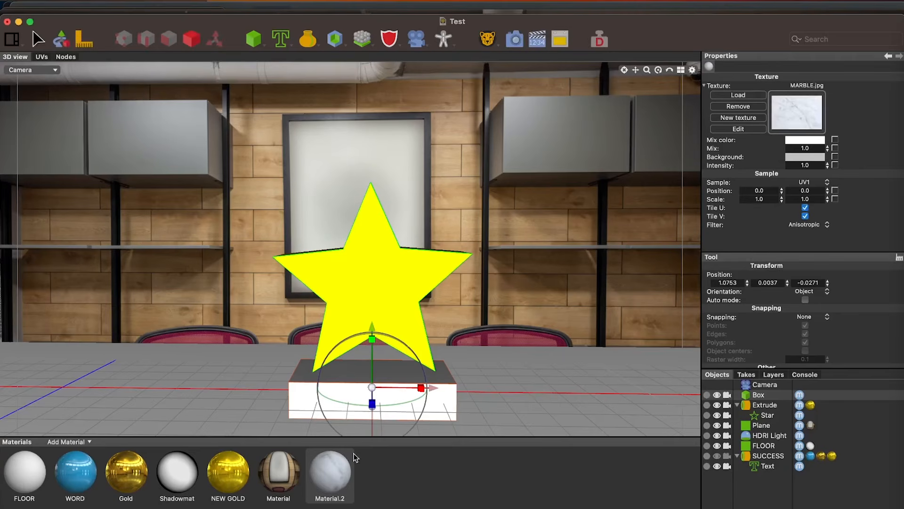
left_click_drag(344, 474, 437, 402)
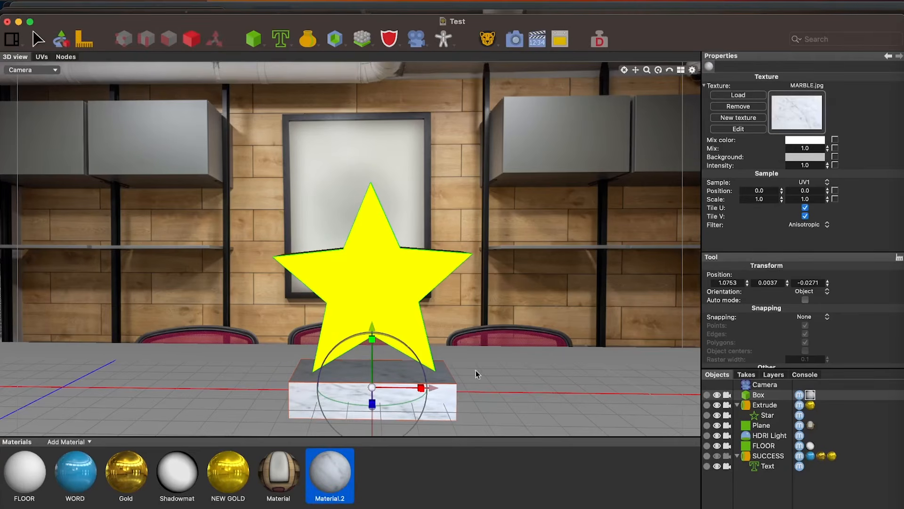
Render the star on its marble base, and return to the 3D scene
left_click(517, 39)
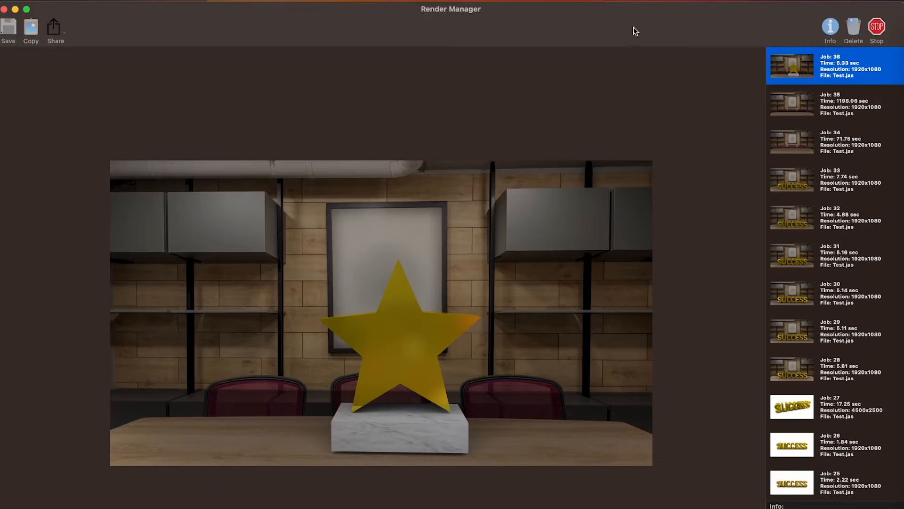
left_click_drag(633, 28, 630, 71)
left_click(649, 35)
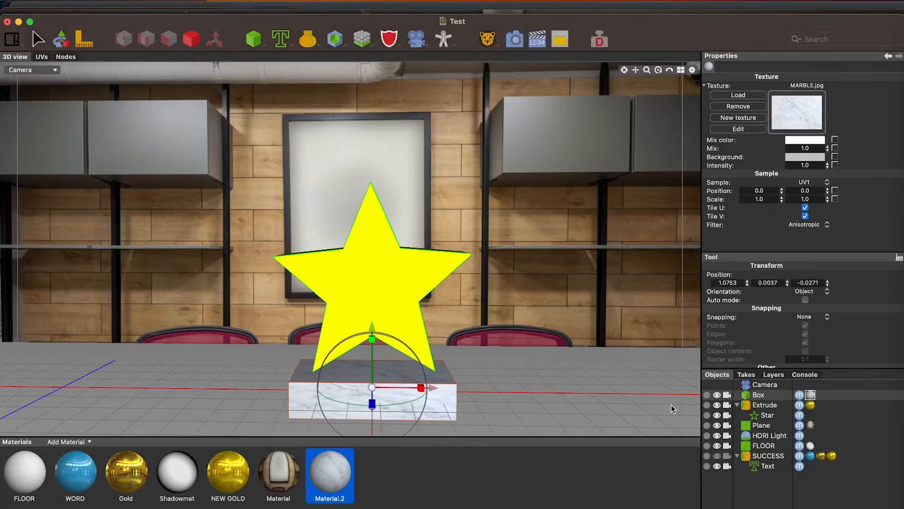
Group the Box and Extrude objects together
left_click(764, 405)
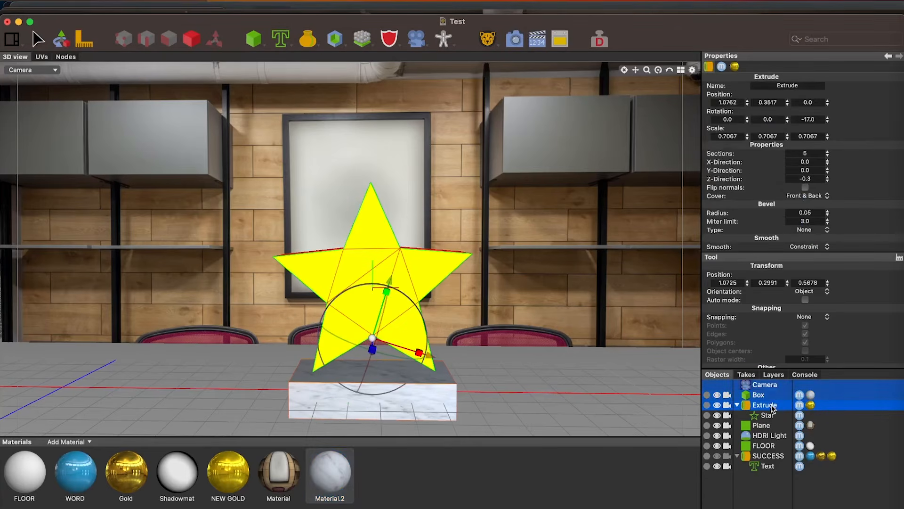
left_click(772, 396)
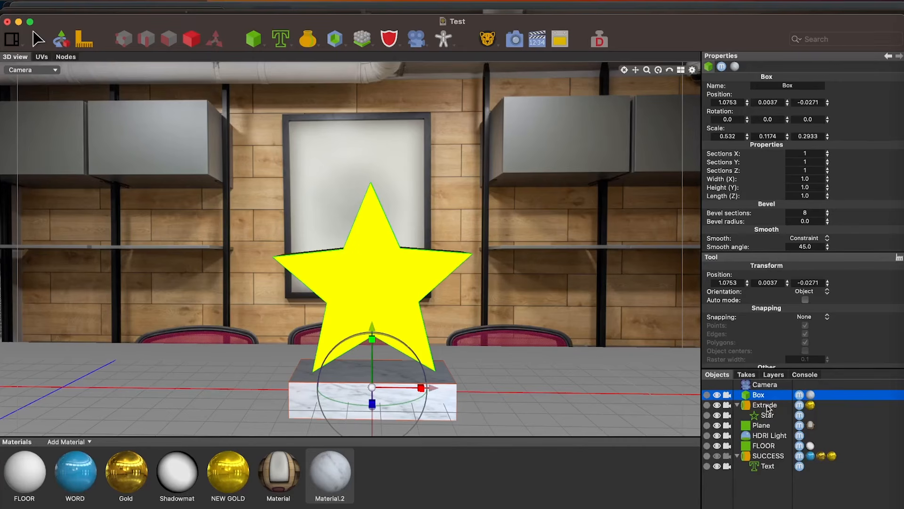
left_click(765, 404, "shift")
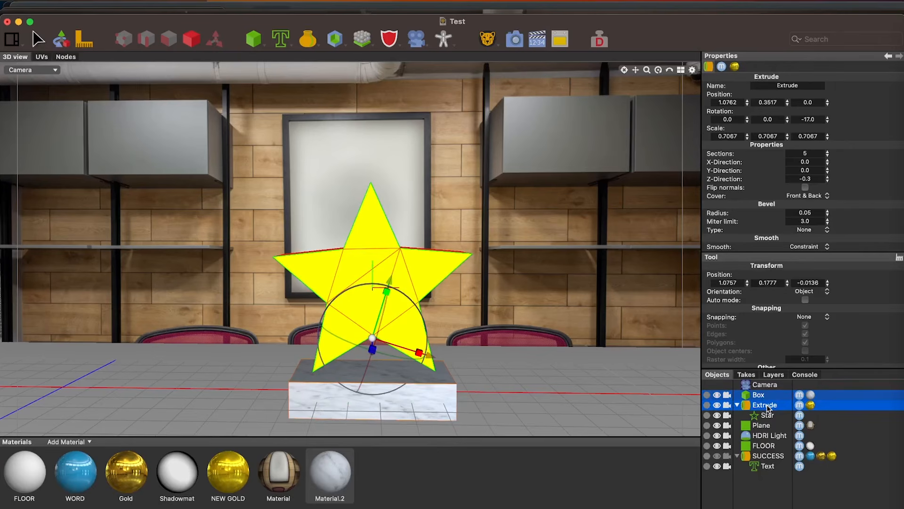
right_click(767, 408)
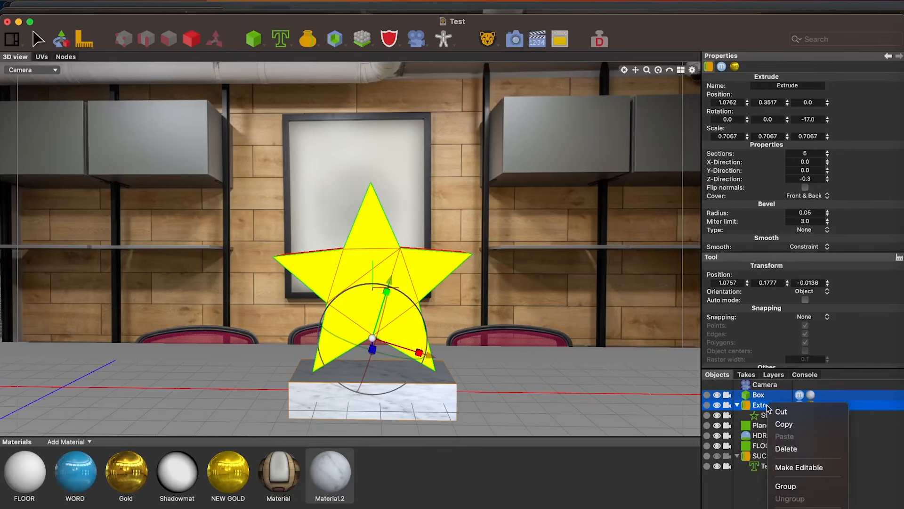
left_click(787, 487)
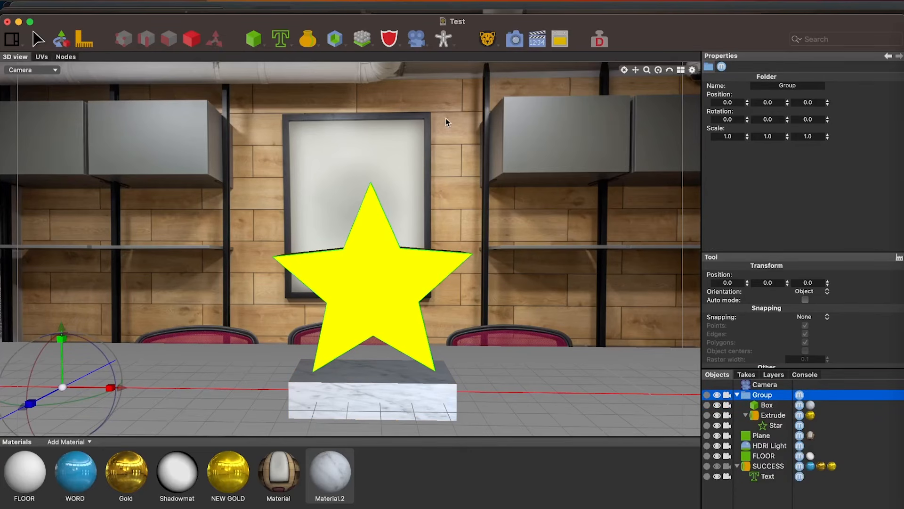
Move only the group's pivot axis to about X 1.07, and rotate the whole group 17° around its vertical axis
left_click(215, 39)
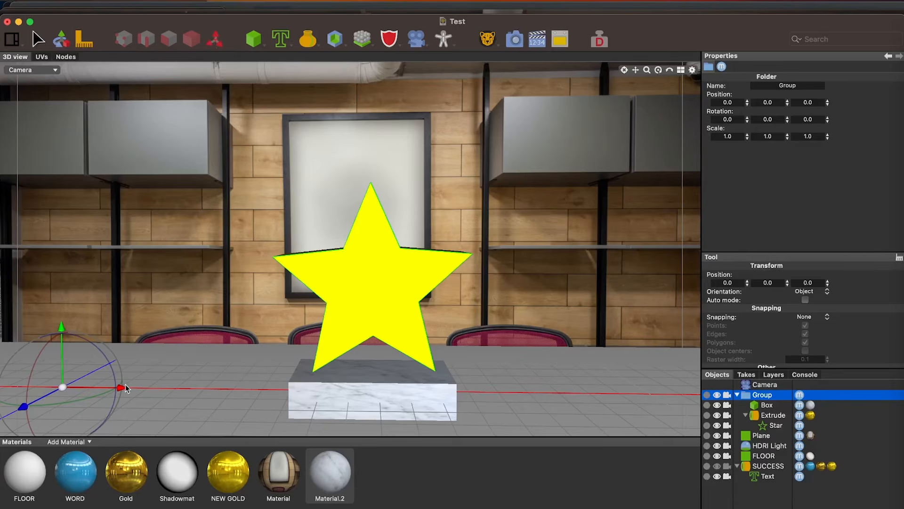
left_click_drag(125, 387, 431, 391)
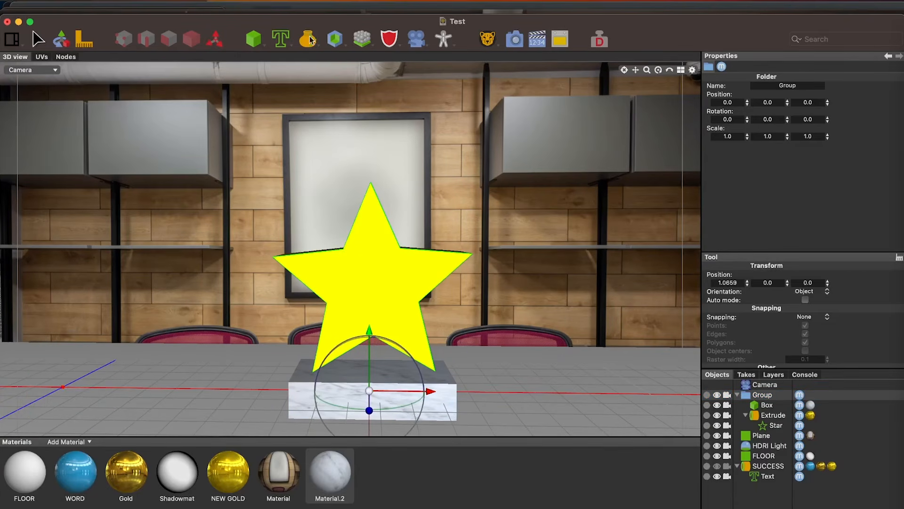
left_click(209, 41)
left_click(190, 41)
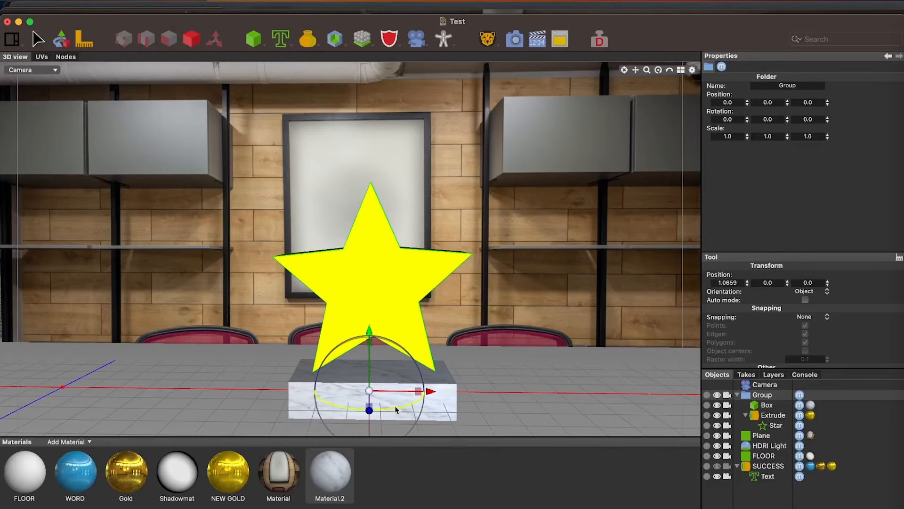
left_click_drag(395, 410, 416, 403)
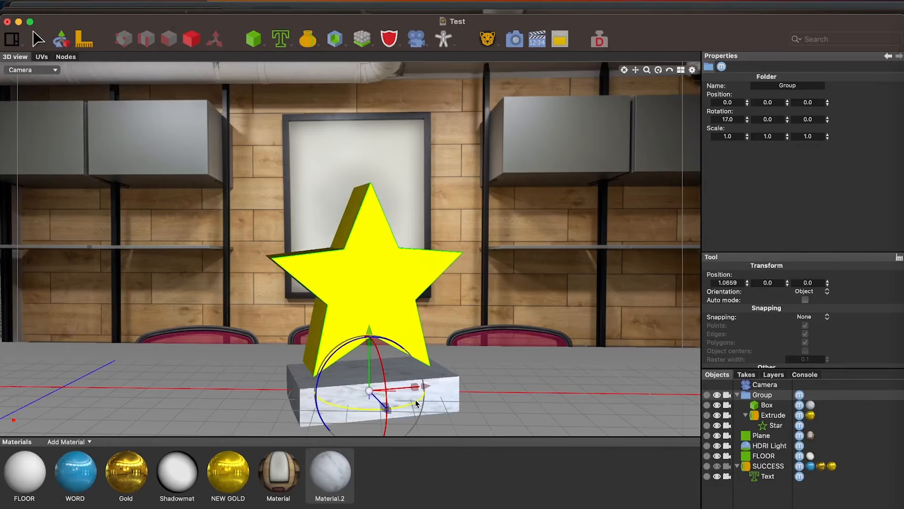
Render the rotated trophy, compare it with the previous render job, and return to the 3D scene
left_click(516, 39)
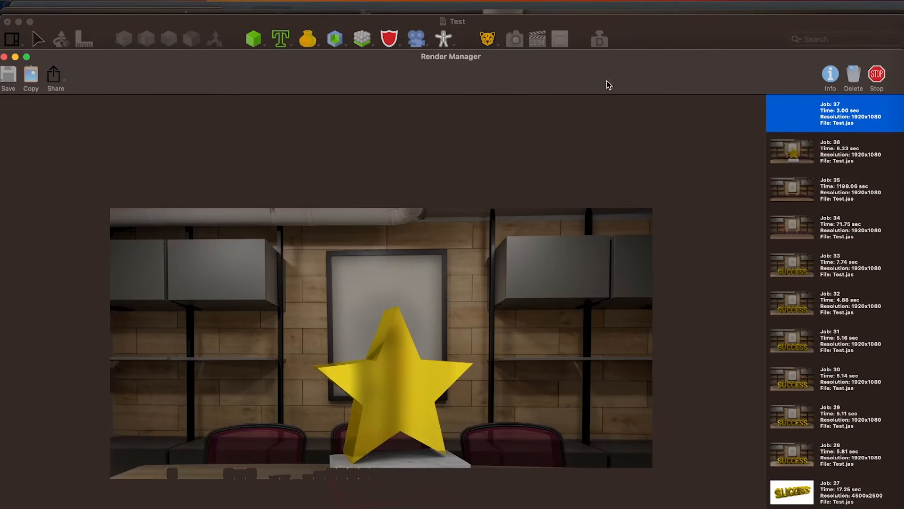
left_click(799, 151)
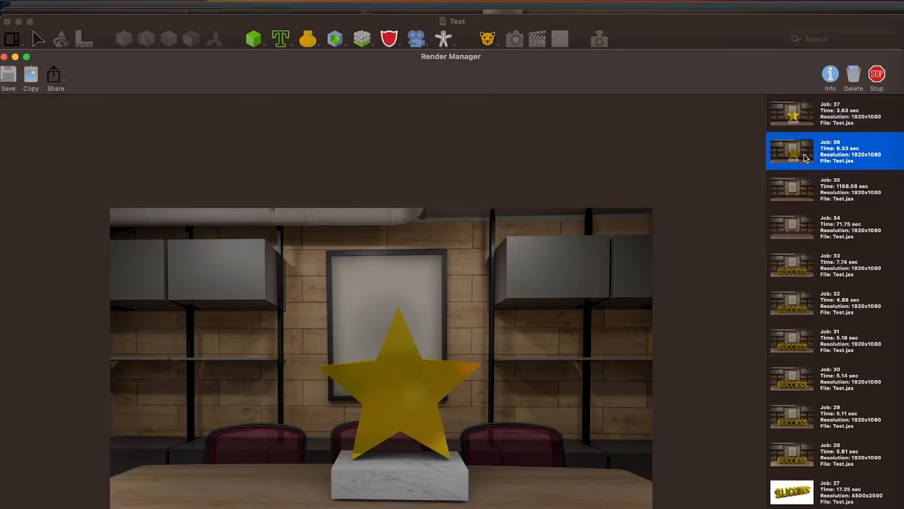
left_click(833, 115)
left_click(836, 147)
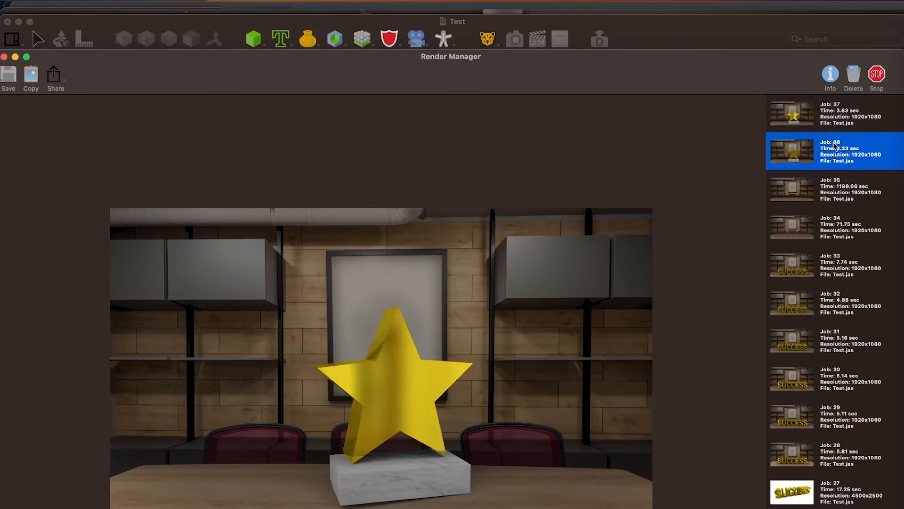
left_click(838, 111)
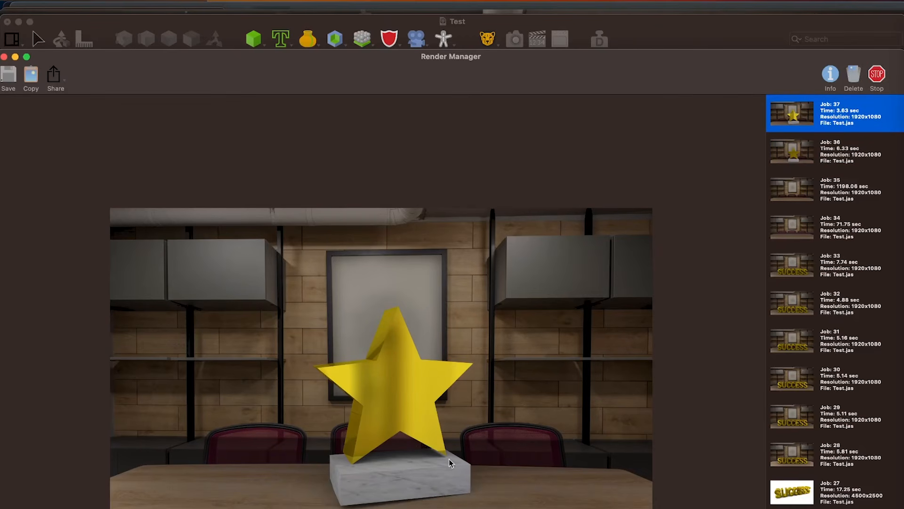
left_click(636, 32)
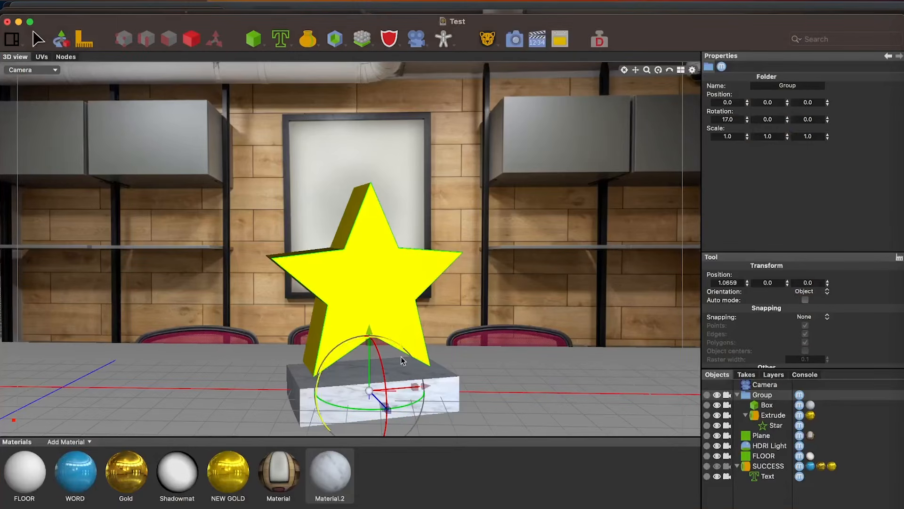
Tilt the group to a third rotation value of 2.0 and shift it to about X -0.011, Y -0.004, Z -0.036
left_click_drag(342, 353, 342, 357)
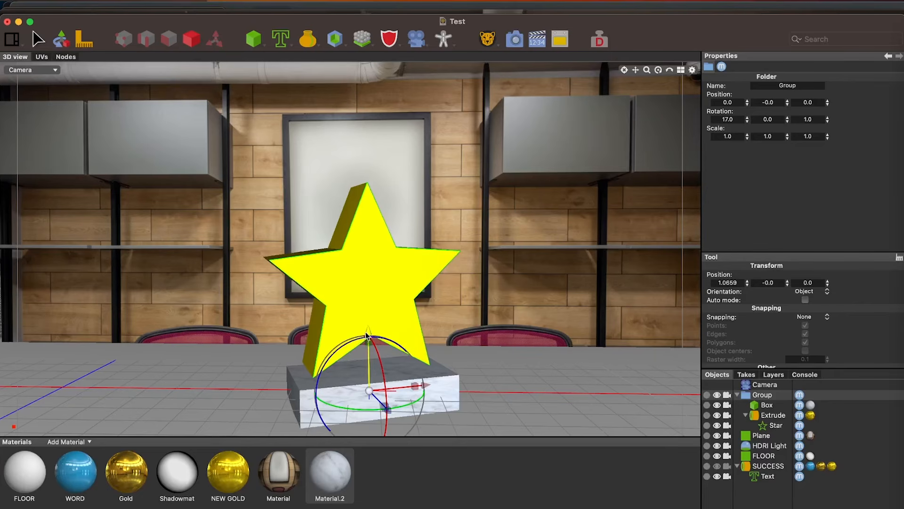
left_click_drag(368, 332, 368, 334)
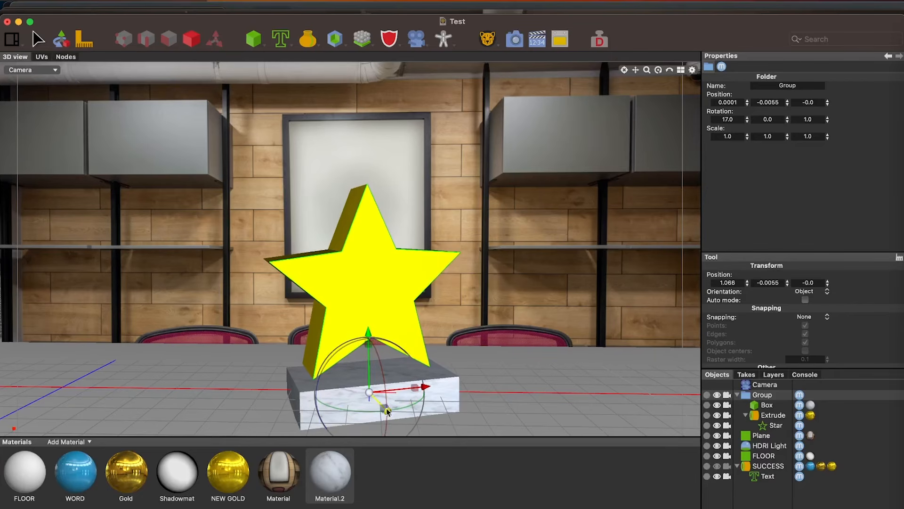
left_click_drag(388, 416, 384, 409)
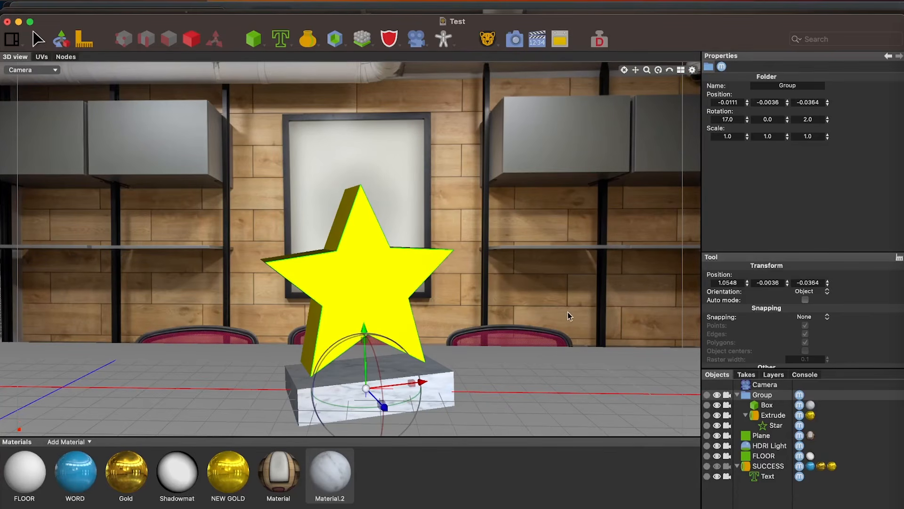
Add a Text spline object just below the Camera in the object list and set its text to WINNER
left_click(758, 387)
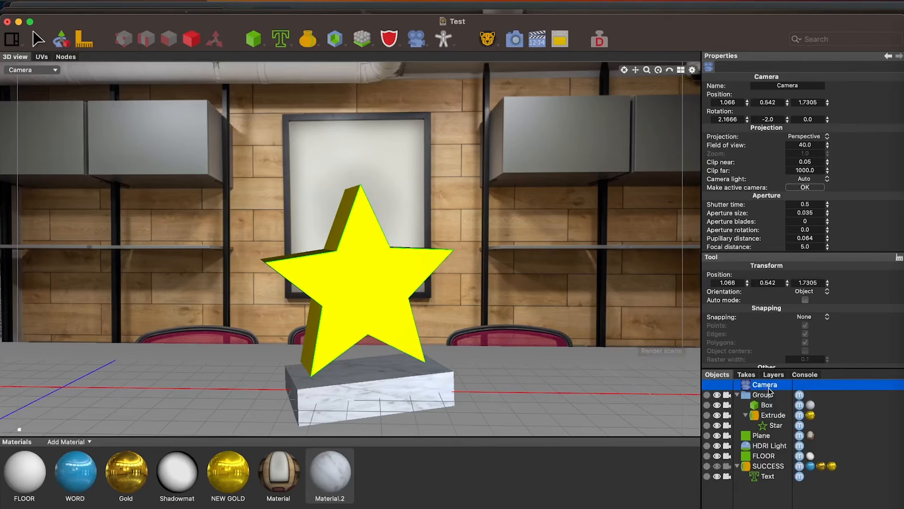
left_click(281, 39)
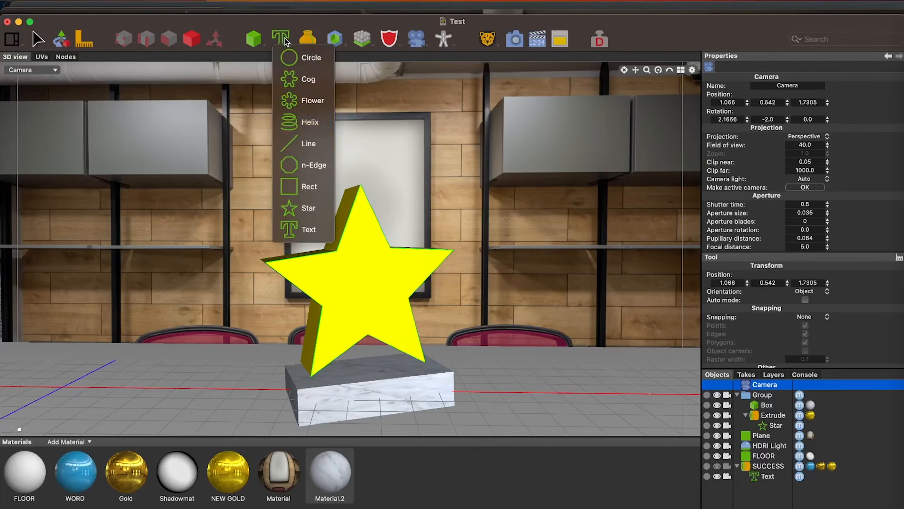
left_click(304, 230)
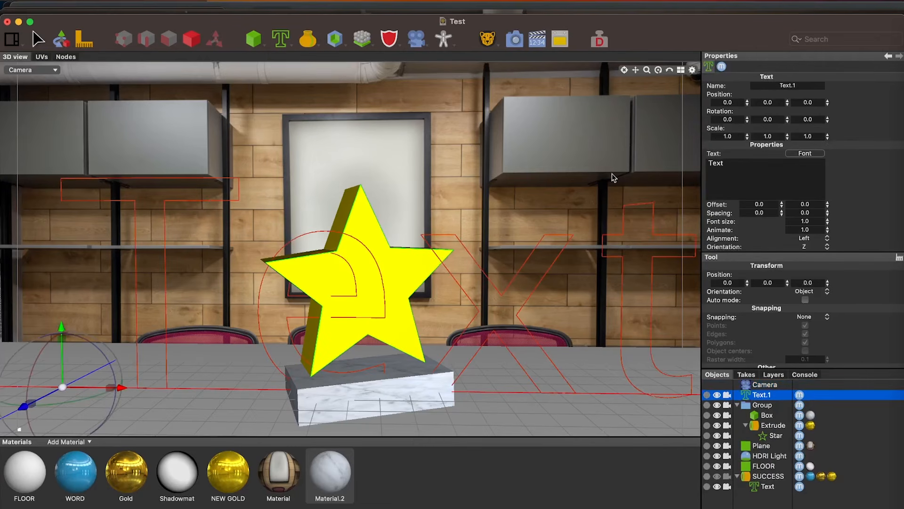
double_click(715, 162)
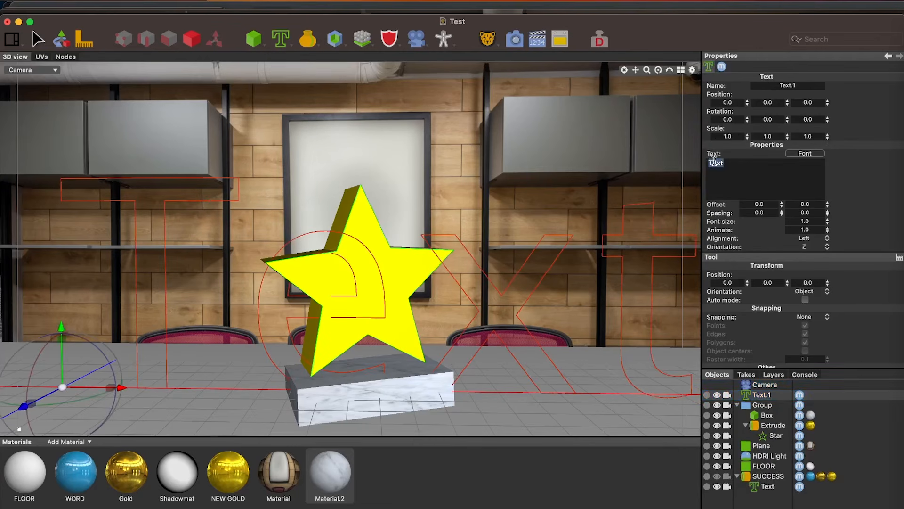
type("WINNER")
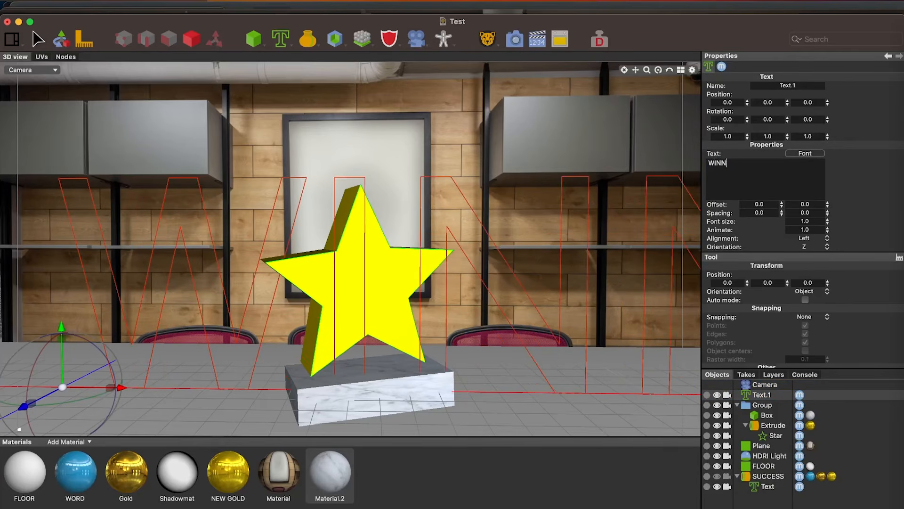
Change the WINNER text's typeface to Good Pro, then close the font picker
left_click(817, 155)
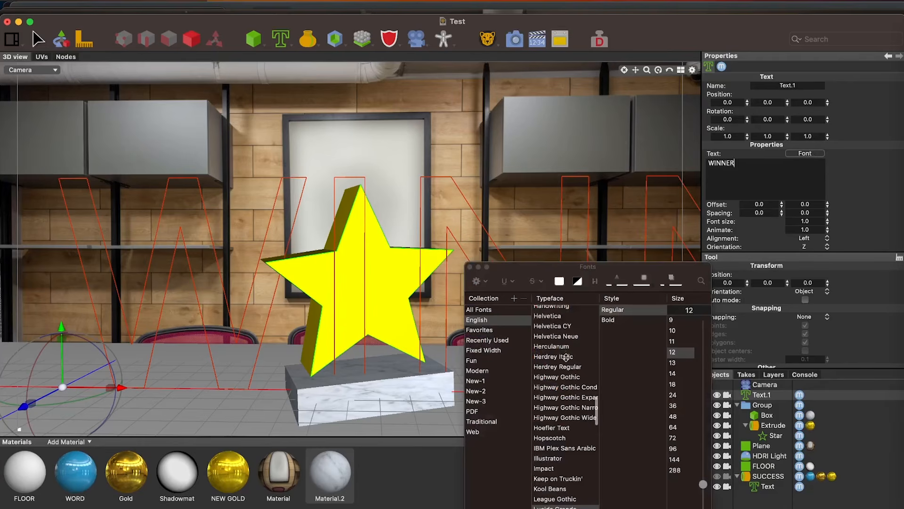
scroll(579, 410, "up", 3)
scroll(579, 410, "up", 2)
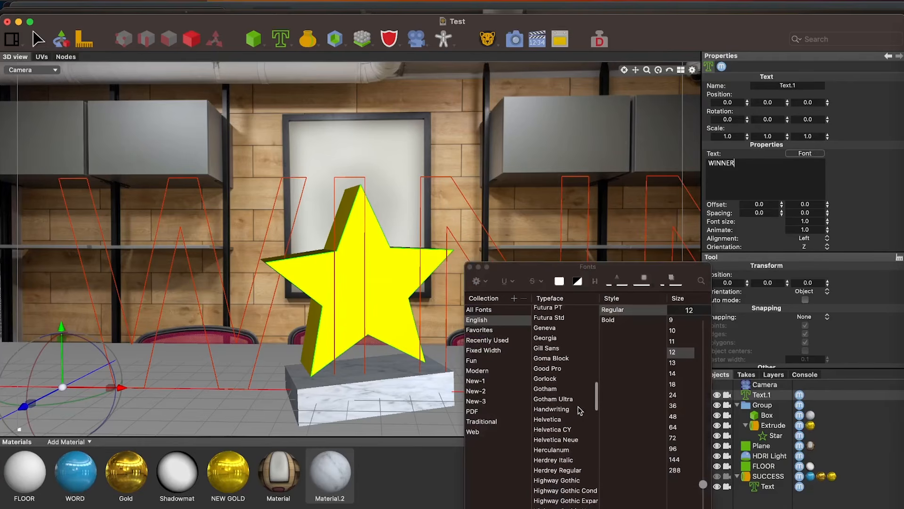
left_click(557, 369)
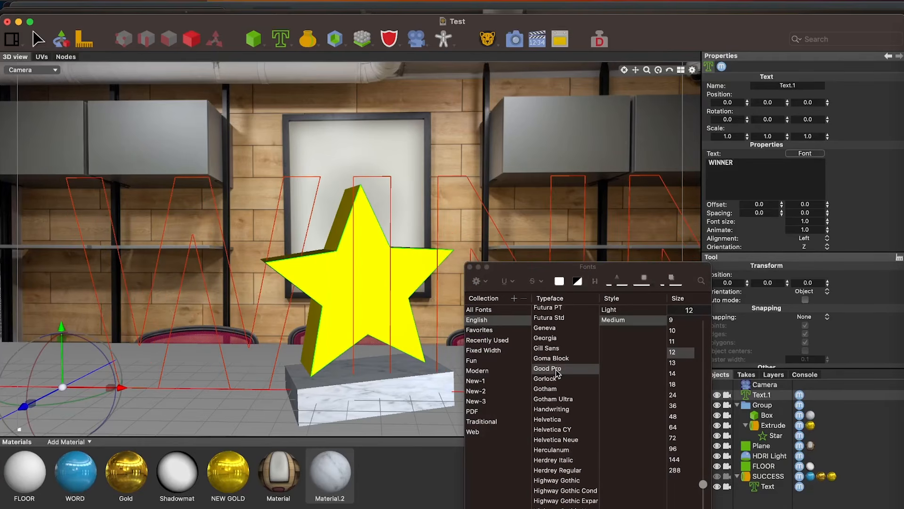
left_click(469, 267)
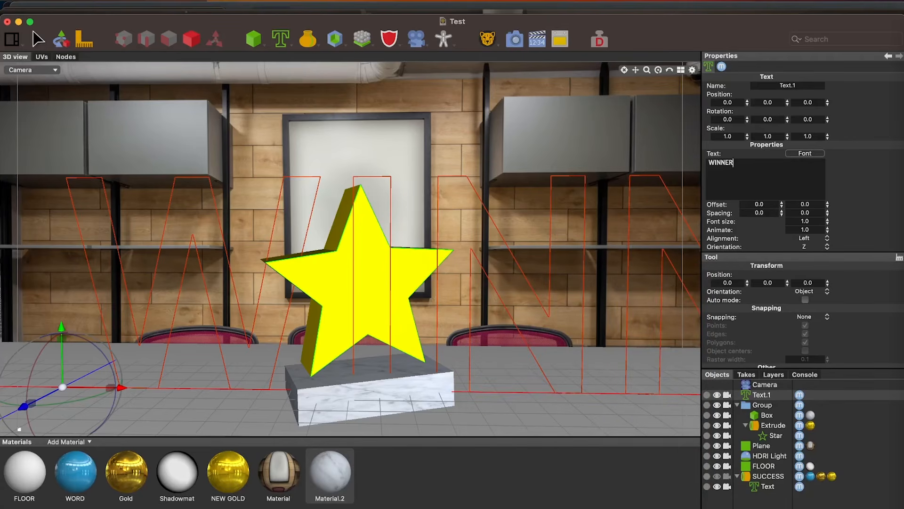
Add an Extrude object and nest the WINNER text inside it to make the lettering solid
left_click(313, 41)
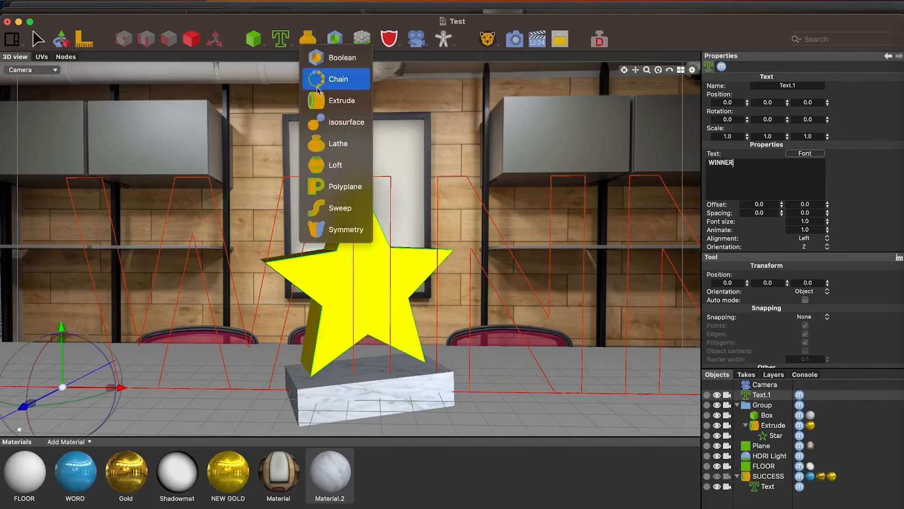
left_click(318, 101)
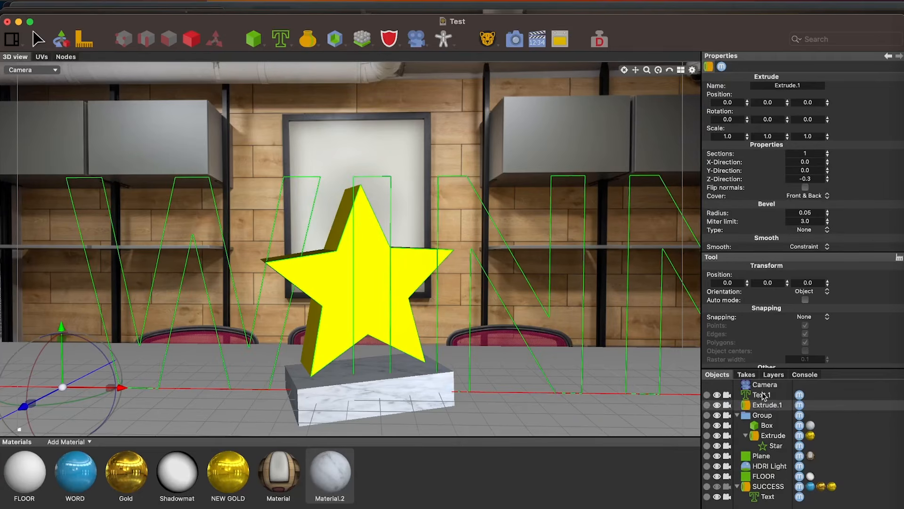
left_click(763, 395)
left_click_drag(763, 395, 770, 406)
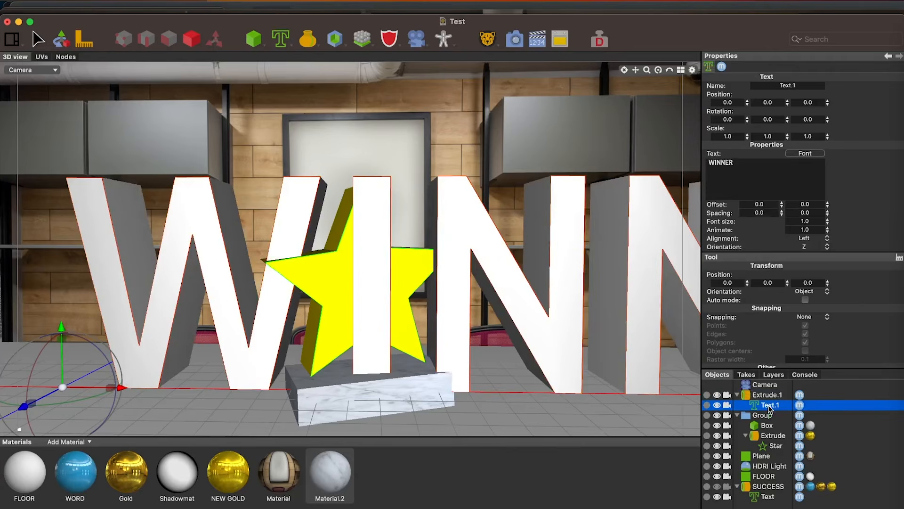
Scale the WINNER text uniformly to about 0.257, leaving it at its original position
left_click(112, 389)
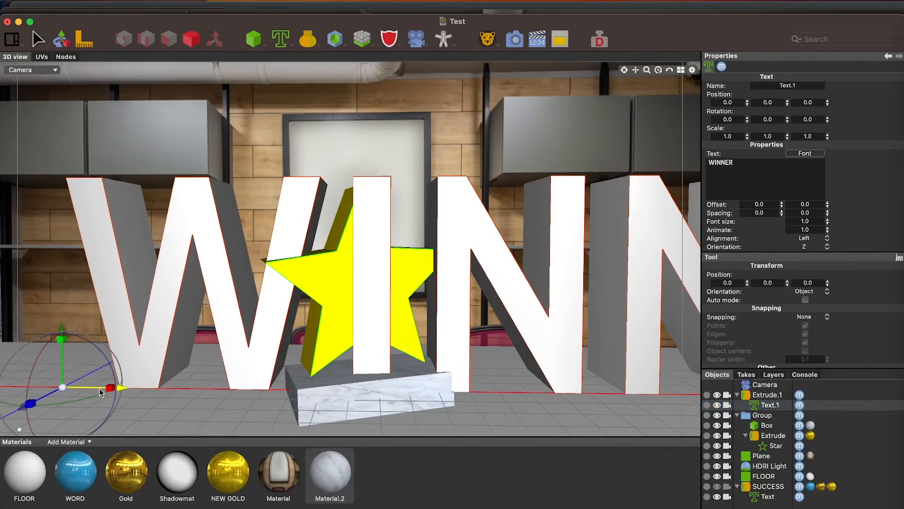
left_click_drag(62, 387, 30, 398)
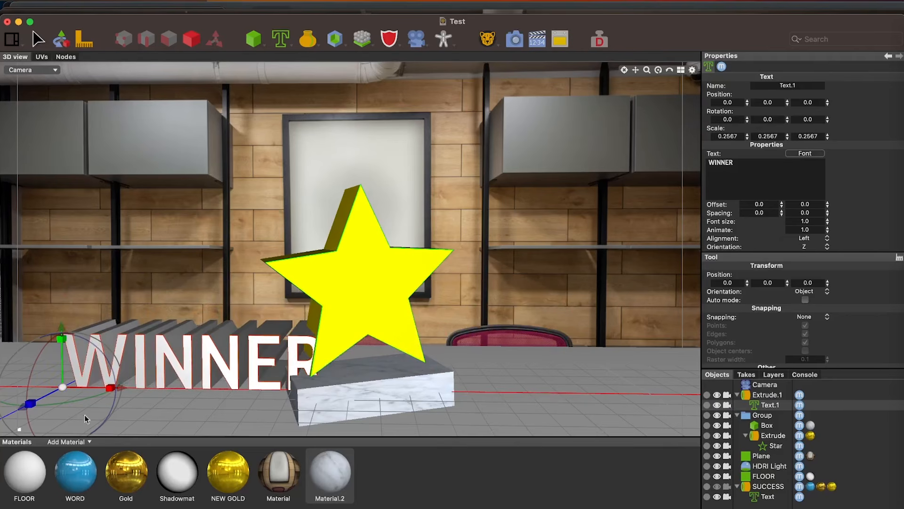
left_click_drag(115, 389, 297, 376)
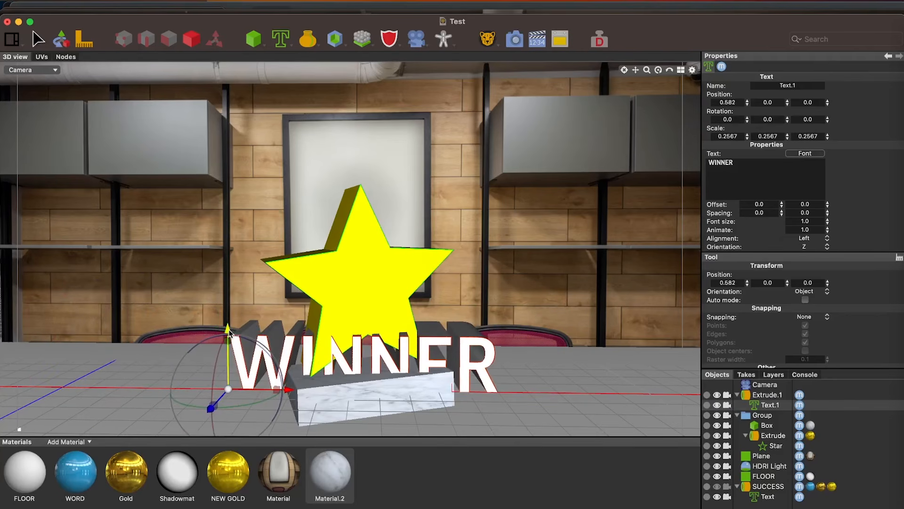
key("super+z")
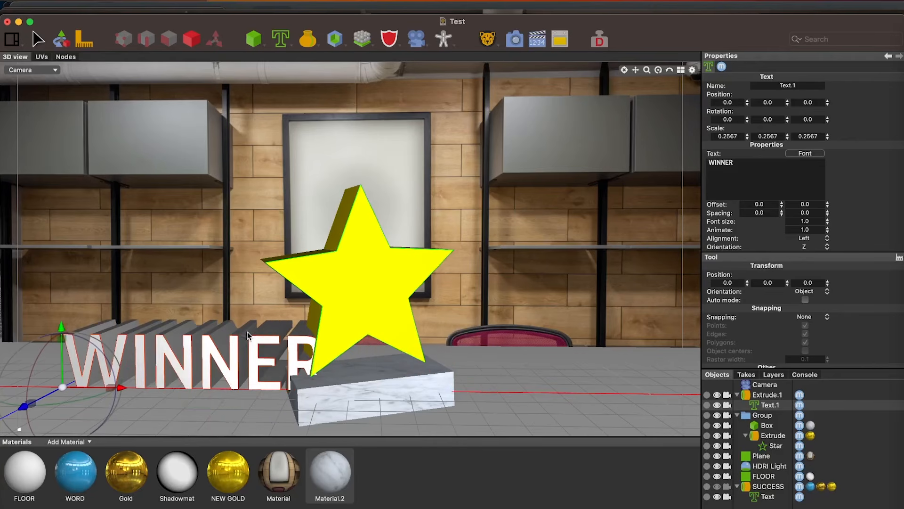
Move the WINNER text's Extrude to about X 0.680, Y 0.247, Z 0.104 and rotate it 18° around its vertical axis
left_click(766, 395)
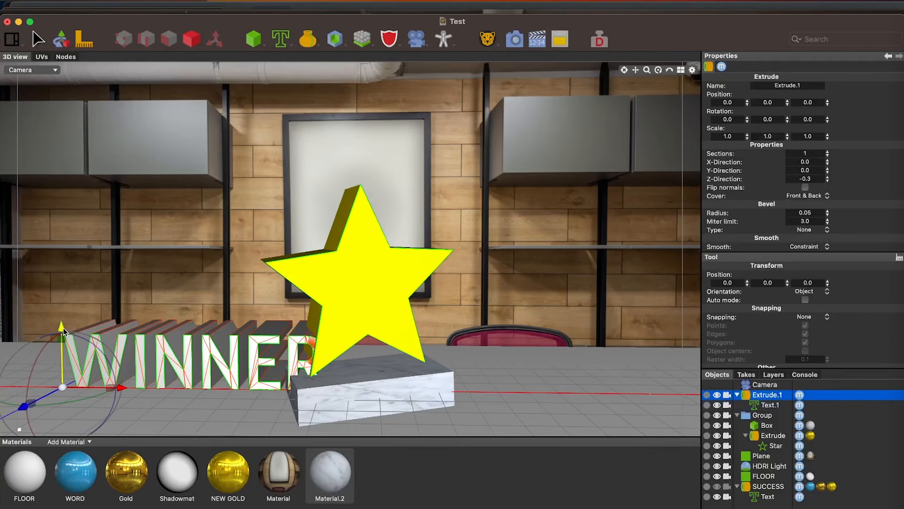
left_click_drag(66, 330, 65, 257)
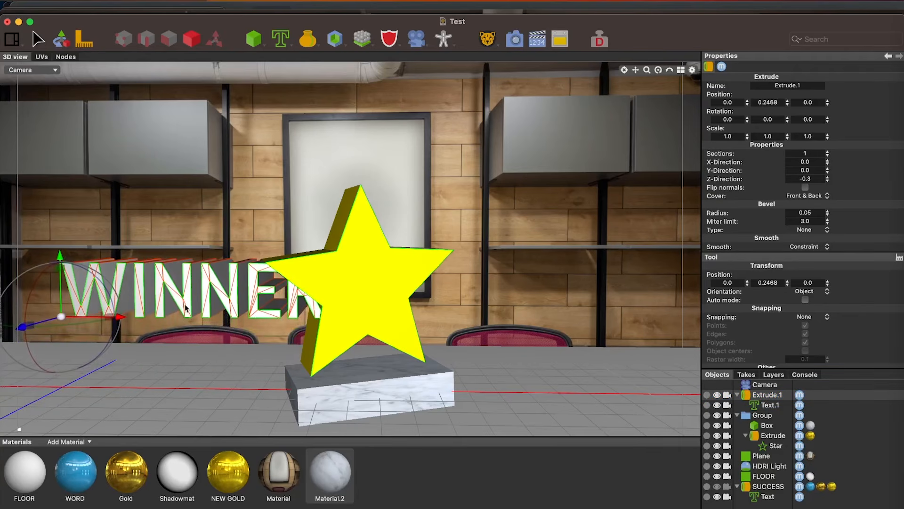
left_click_drag(121, 317, 322, 309)
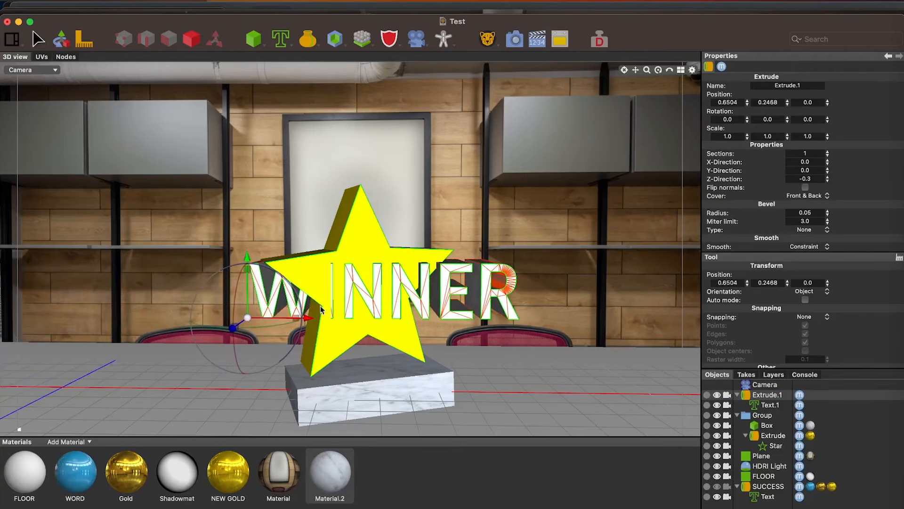
left_click_drag(264, 324, 290, 336)
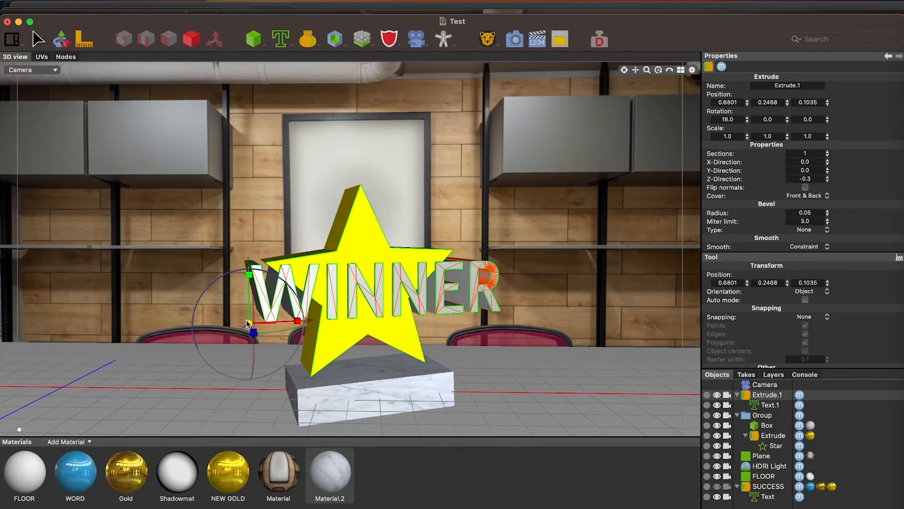
Scale the WINNER extrusion uniformly to about 0.42 and move it onto the star at about X 0.829, Y 0.350, Z 0.055
left_click_drag(249, 324, 175, 325)
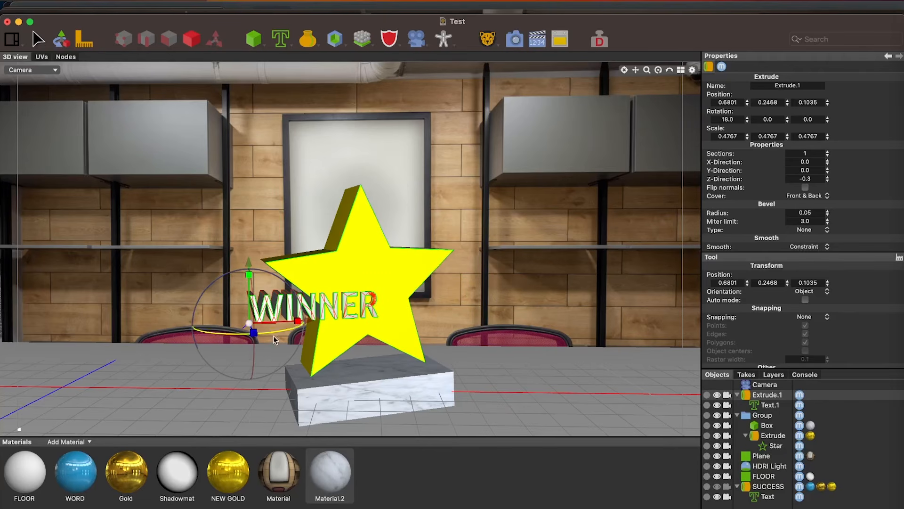
left_click_drag(298, 320, 341, 319)
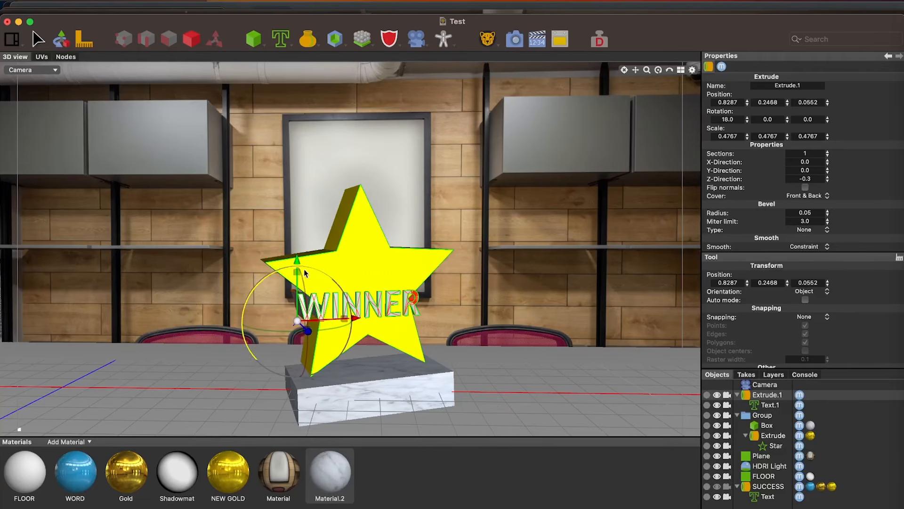
left_click_drag(292, 269, 297, 238)
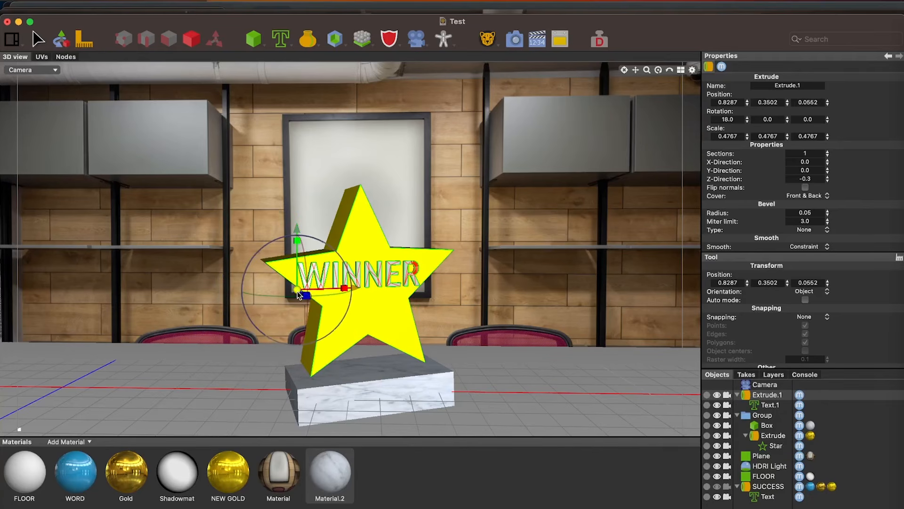
left_click_drag(297, 290, 289, 290)
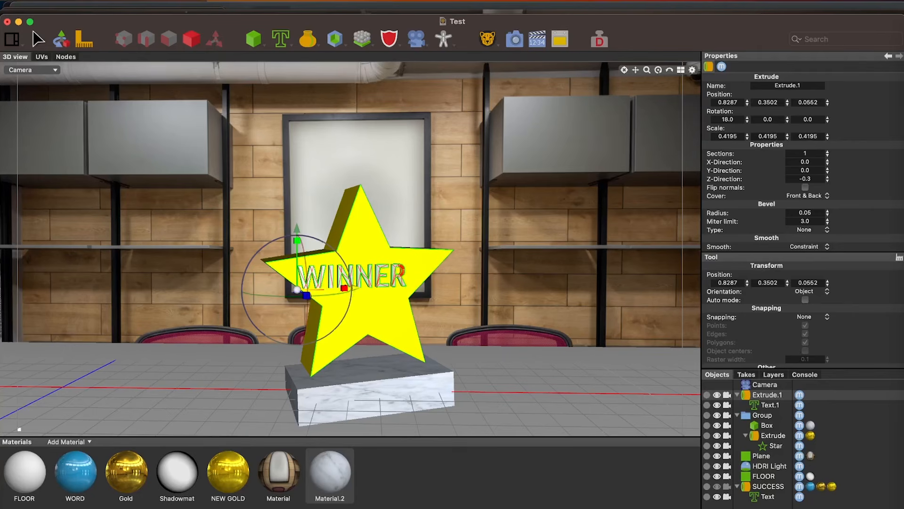
Tilt the WINNER extrusion to a third rotation value of 2.0 and center it on the star at about X 0.865, Y 0.349, Z 0.043
left_click_drag(355, 288, 366, 286)
left_click_drag(310, 236, 310, 230)
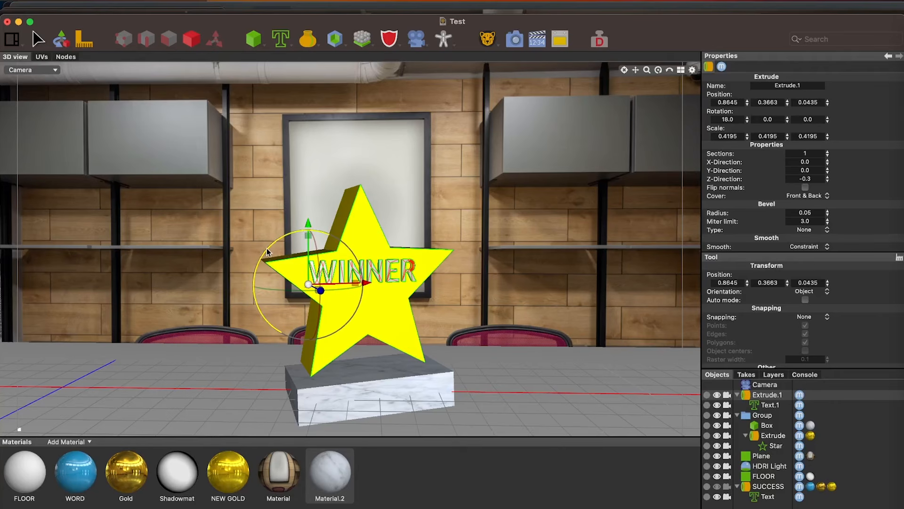
left_click_drag(266, 251, 265, 254)
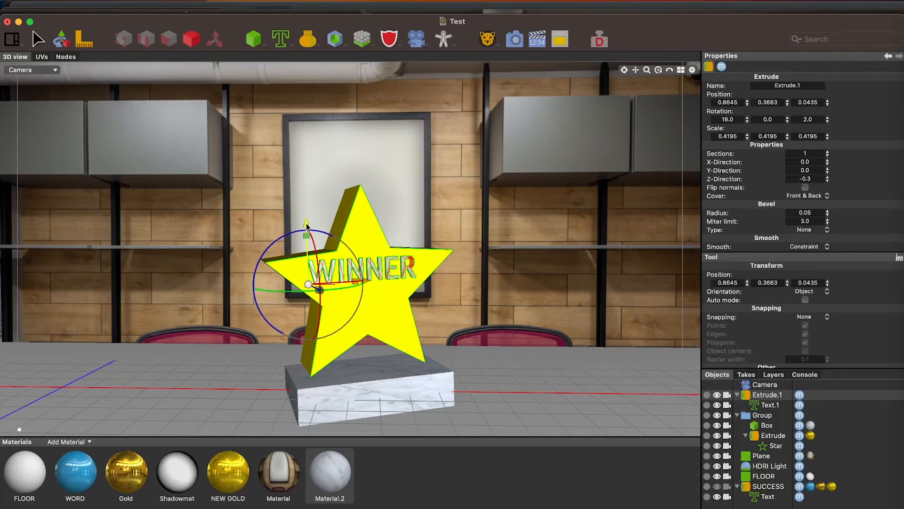
left_click_drag(306, 232, 307, 241)
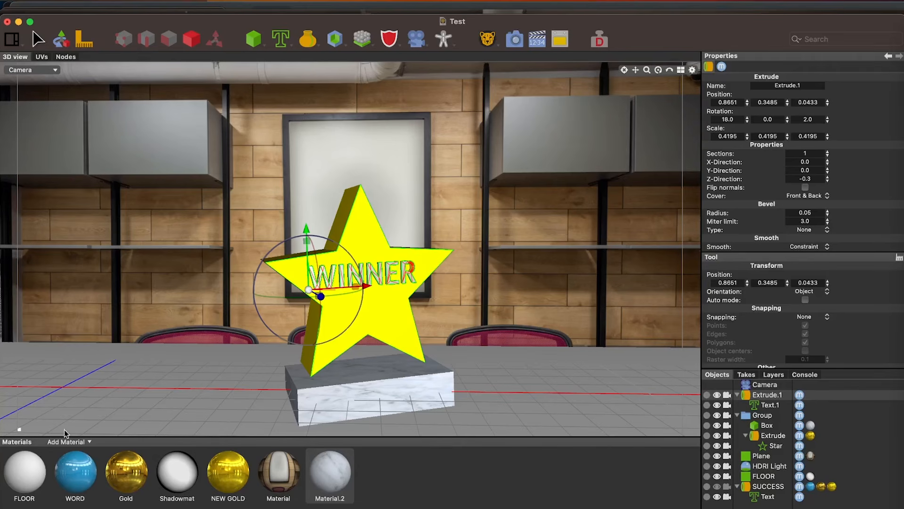
Apply the FLOOR material to the WINNER extrusion, render the scene, and return to the 3D scene
left_click_drag(30, 471, 382, 283)
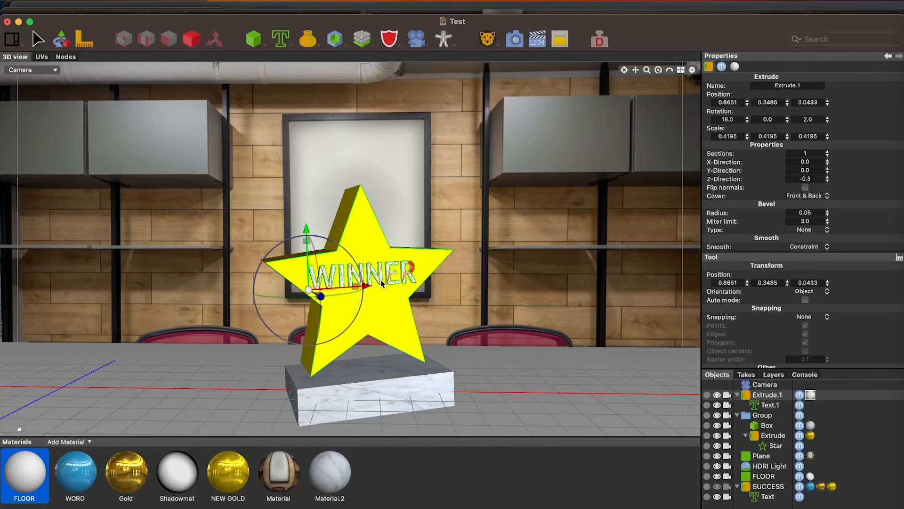
left_click(515, 39)
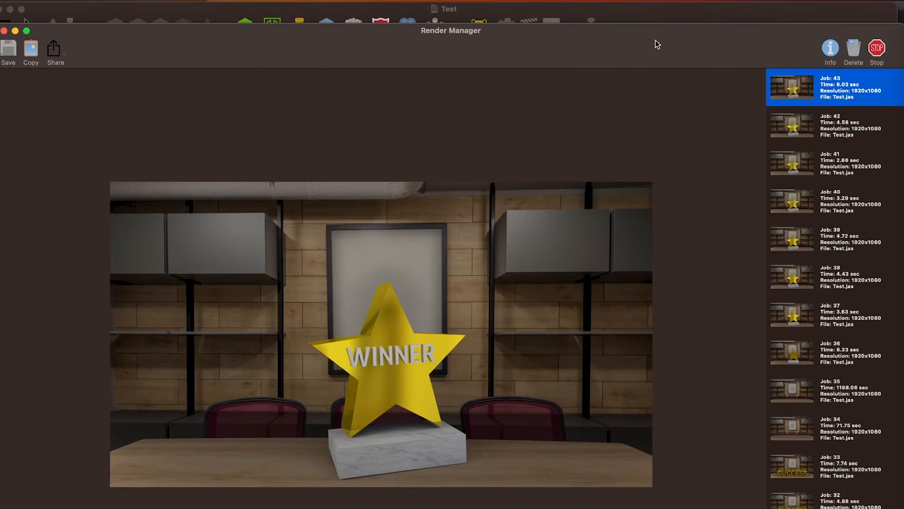
left_click(659, 14)
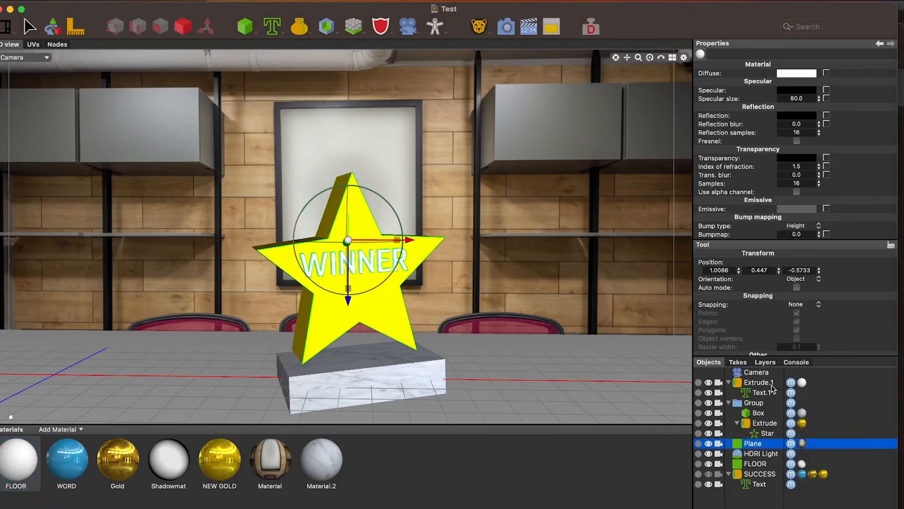
Reduce the WINNER extrusion's vertical scale to about 0.361 and raise it to about Y 0.365
left_click(758, 382)
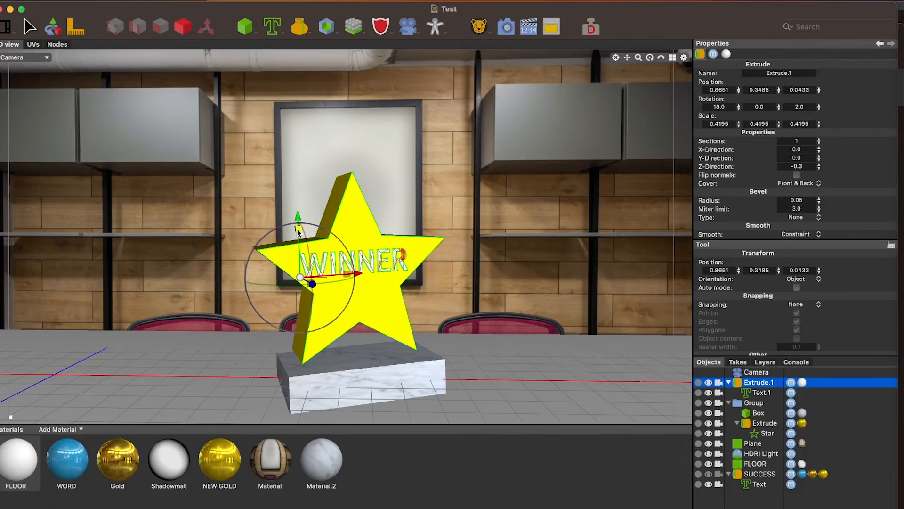
left_click_drag(299, 228, 296, 252)
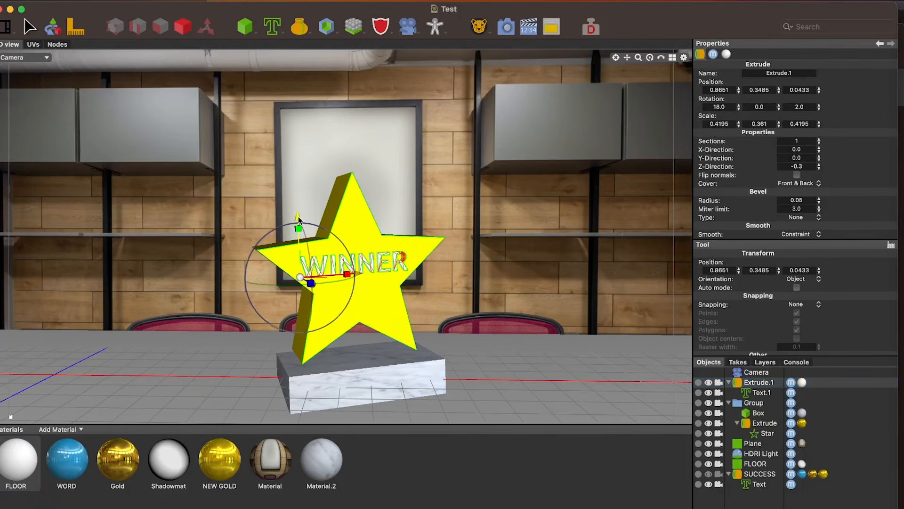
left_click_drag(298, 217, 299, 213)
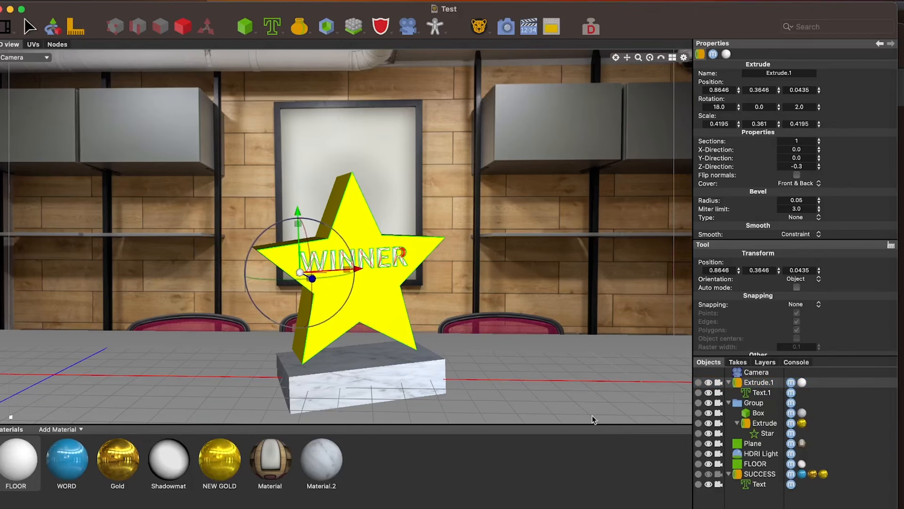
Duplicate the WINNER extrusion and set the copy's bevel type to Round (convex)
left_click(767, 384)
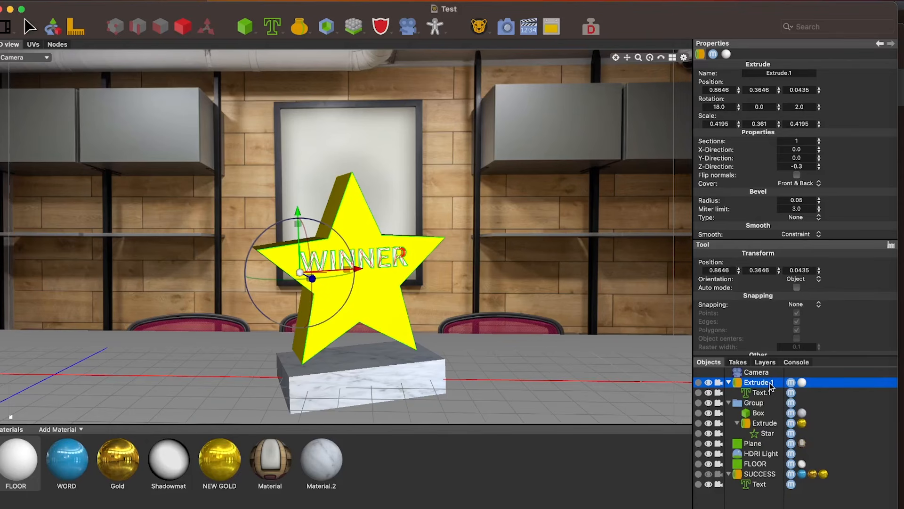
key("super+d")
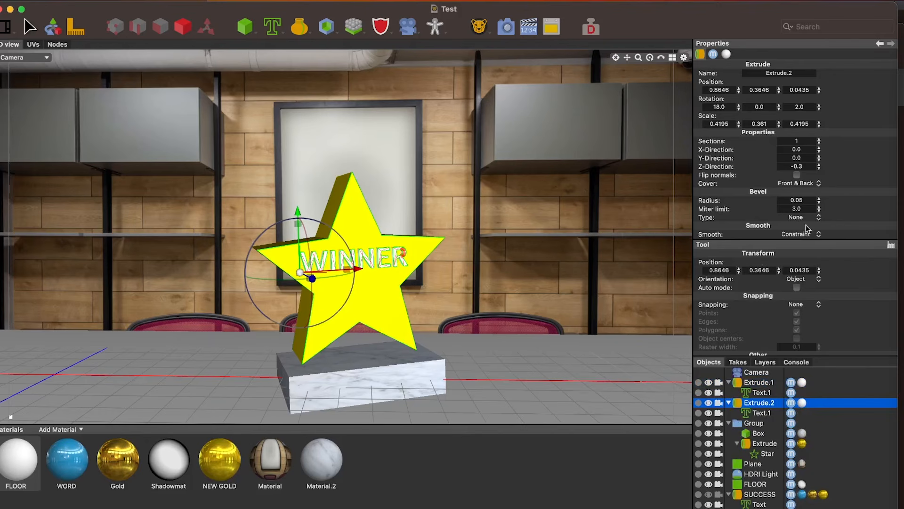
left_click(820, 220)
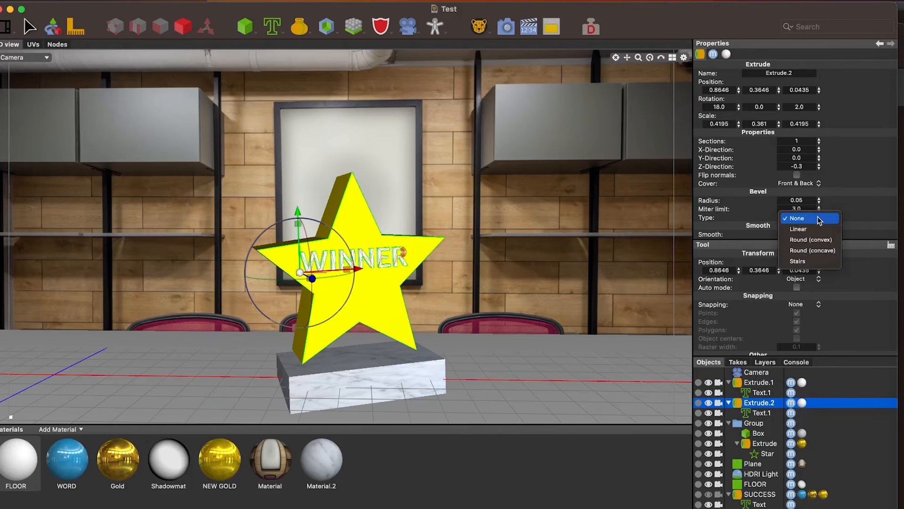
left_click(820, 244)
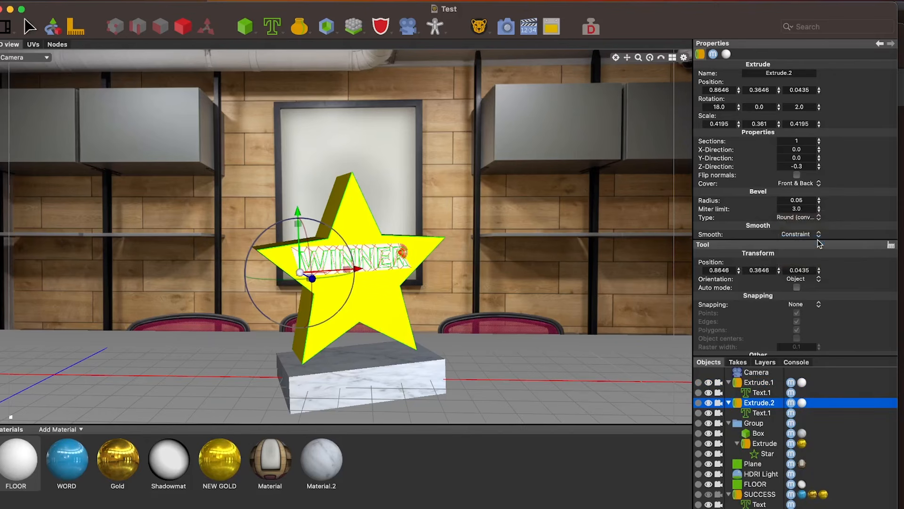
Set the copied WINNER extrusion's bevel radius to 0.015 and apply the NEW GOLD material to it
left_click(800, 201)
type("15")
key("Return")
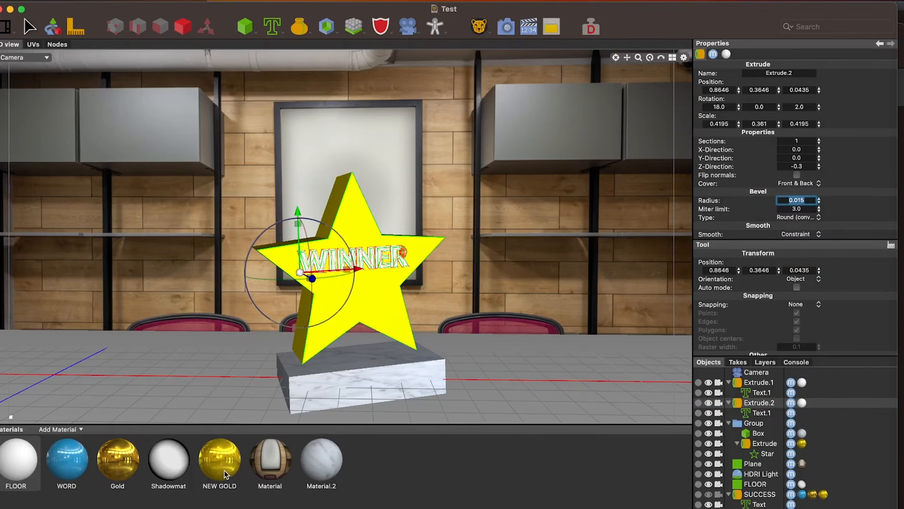
left_click_drag(228, 471, 813, 404)
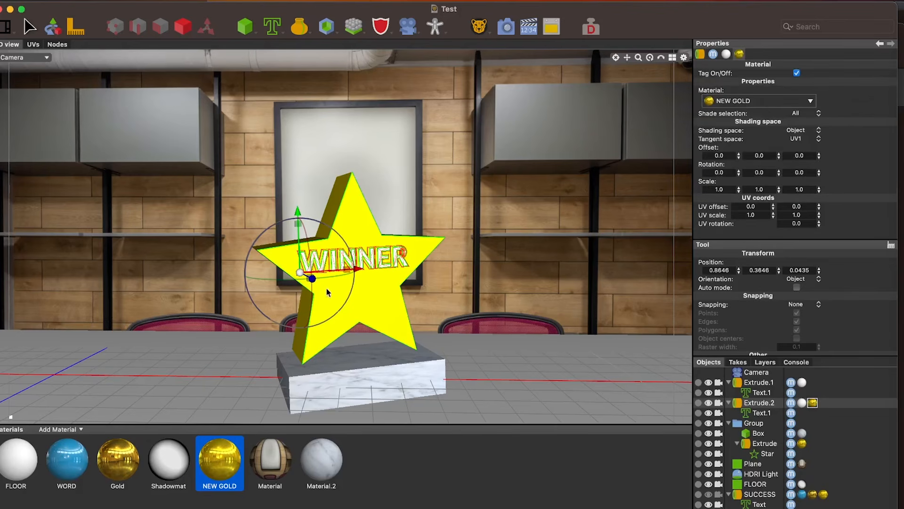
Push the copied WINNER extrusion slightly back to about X 0.864, Z 0.042, and render the scene
left_click(311, 279)
left_click_drag(312, 278, 311, 278)
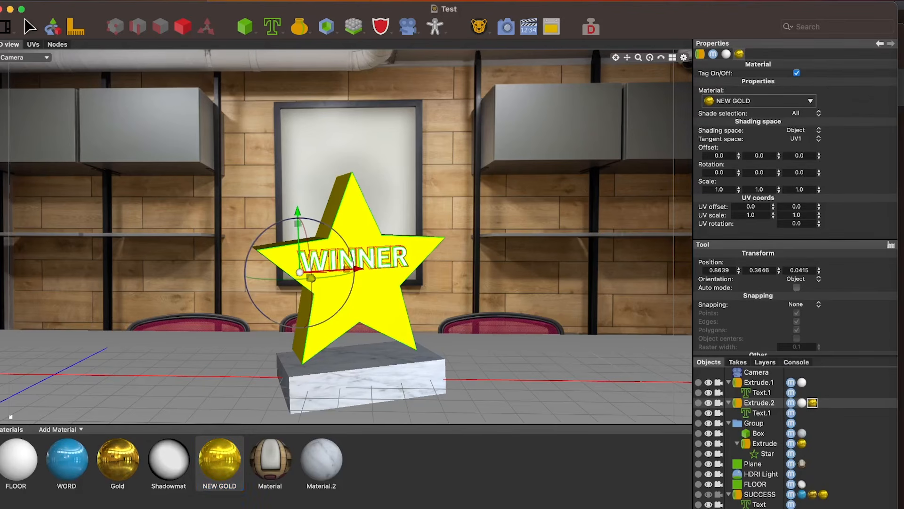
left_click(503, 26)
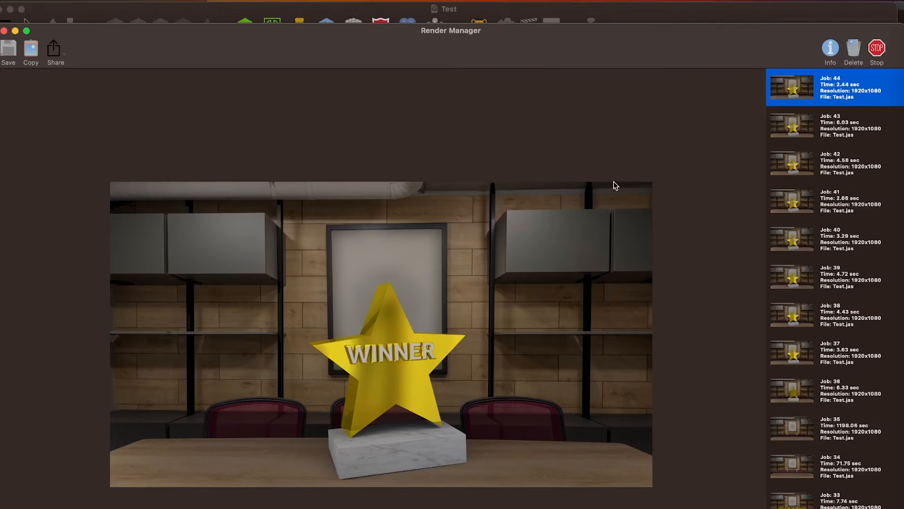
left_click(649, 20)
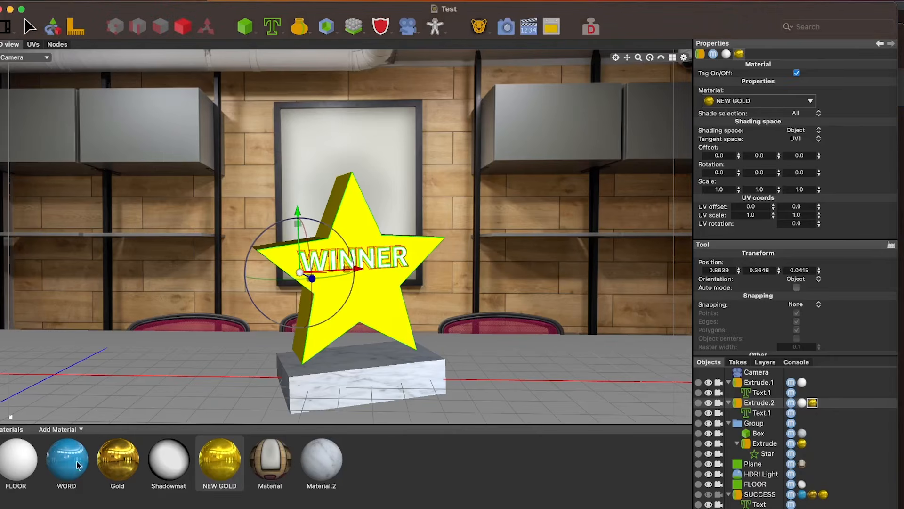
Brighten the FLOOR material's emissive color to a near-white gray and render the scene
left_click(33, 466)
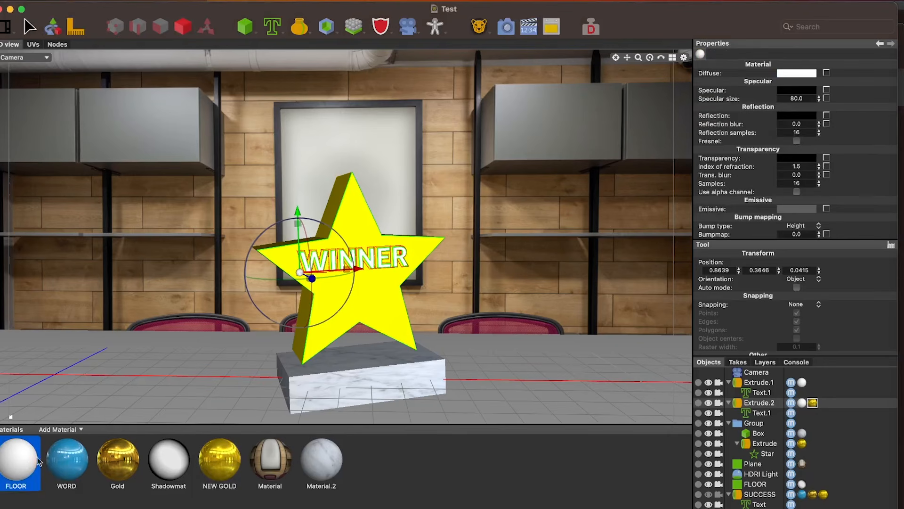
left_click(794, 210)
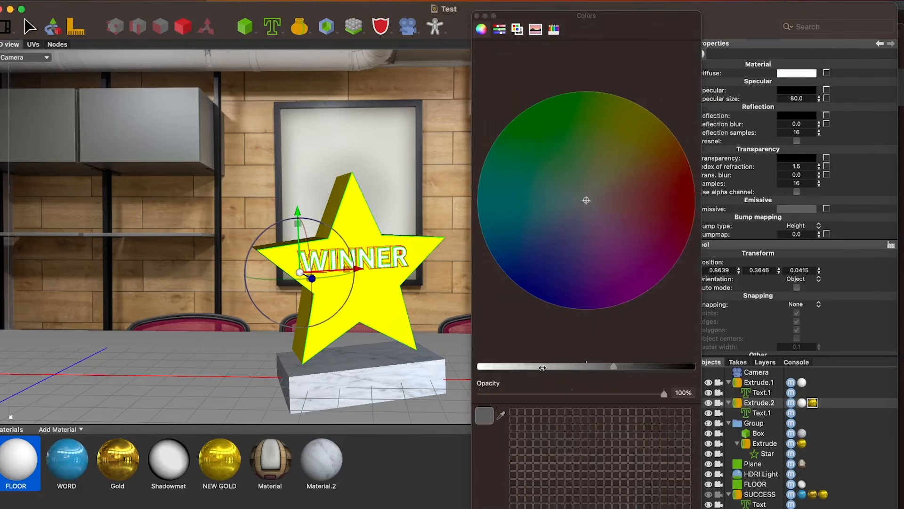
left_click_drag(542, 367, 508, 368)
left_click_drag(586, 36, 560, 122)
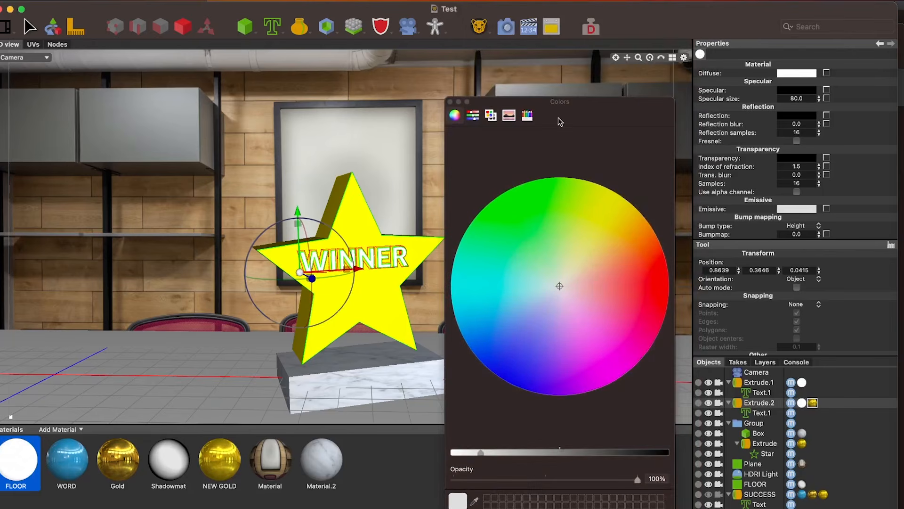
left_click(510, 29)
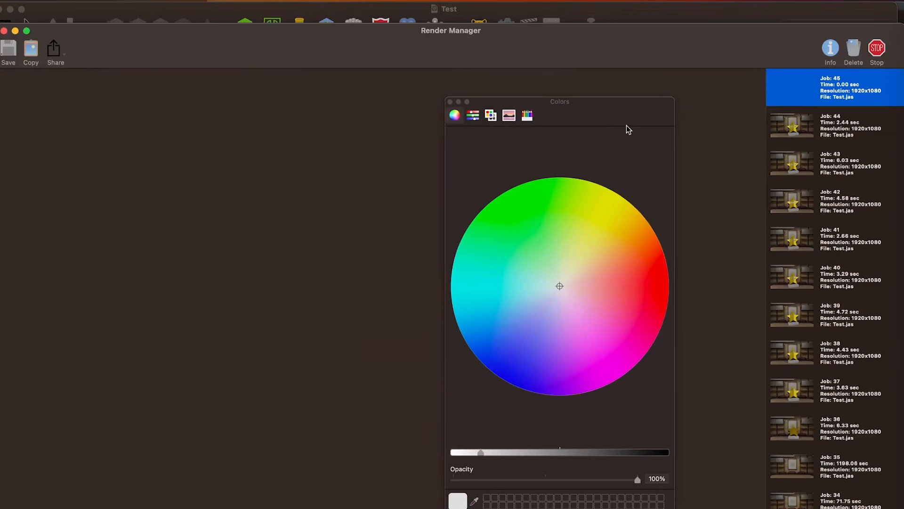
left_click_drag(628, 129, 692, 505)
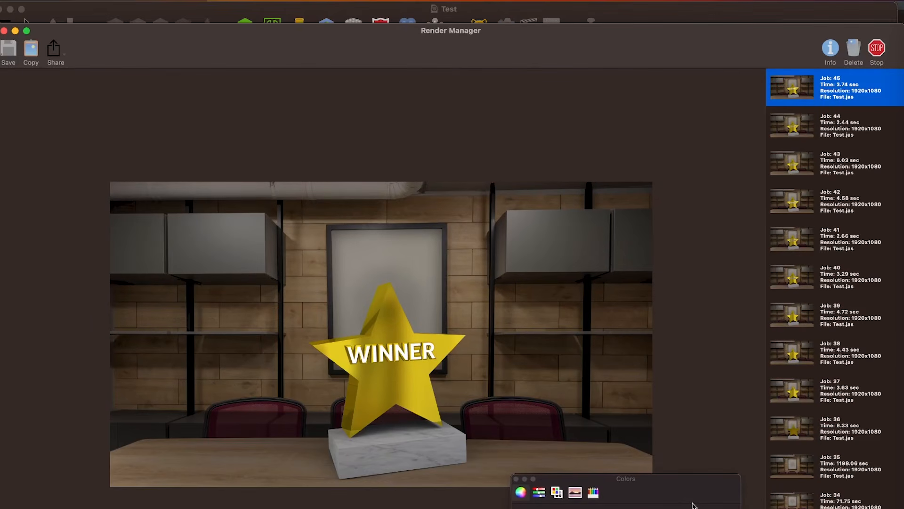
Compare render jobs 36 through 45 of the star trophy and return to the 3D scene
left_click(836, 243)
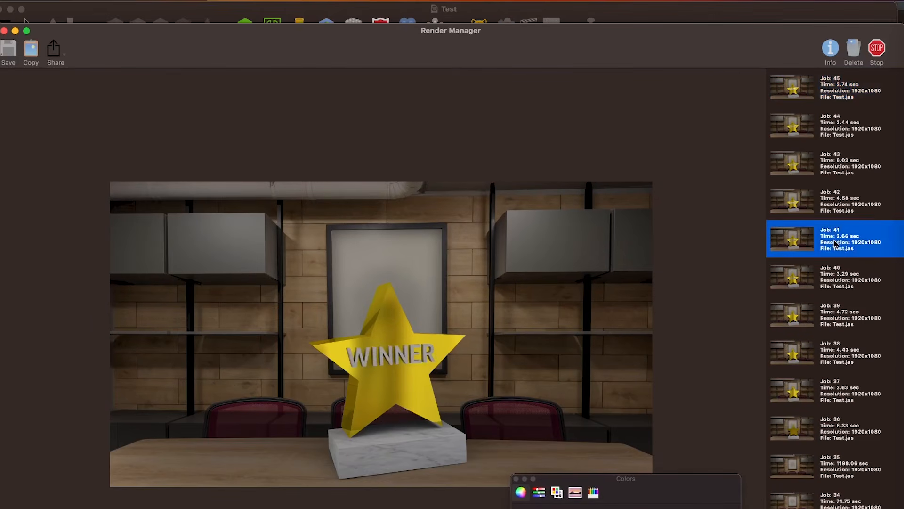
left_click(846, 430)
left_click(848, 399)
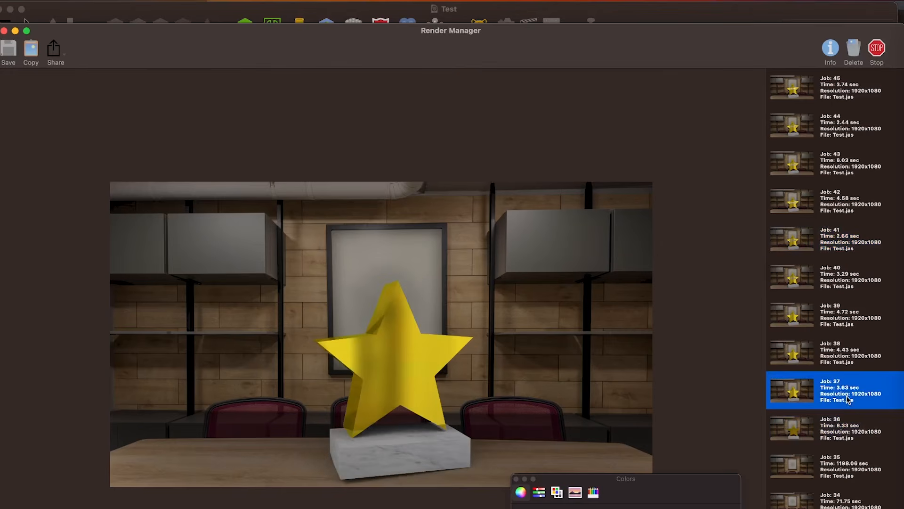
left_click(848, 363)
left_click(845, 324)
left_click(842, 279)
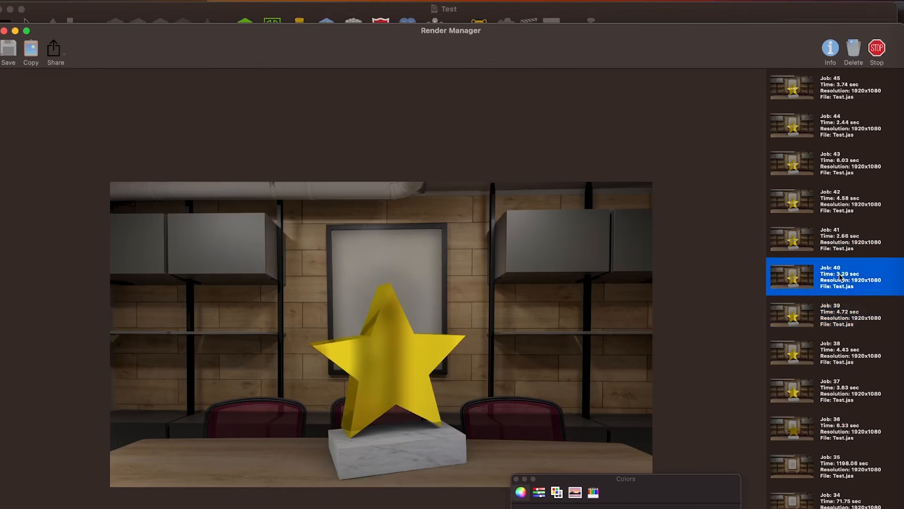
left_click(839, 245)
left_click(838, 202)
left_click(837, 162)
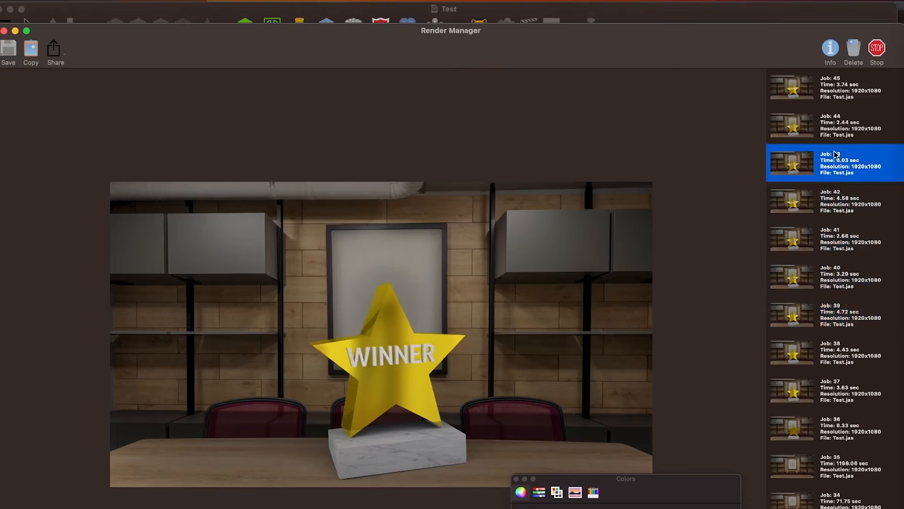
left_click(835, 130)
left_click(835, 83)
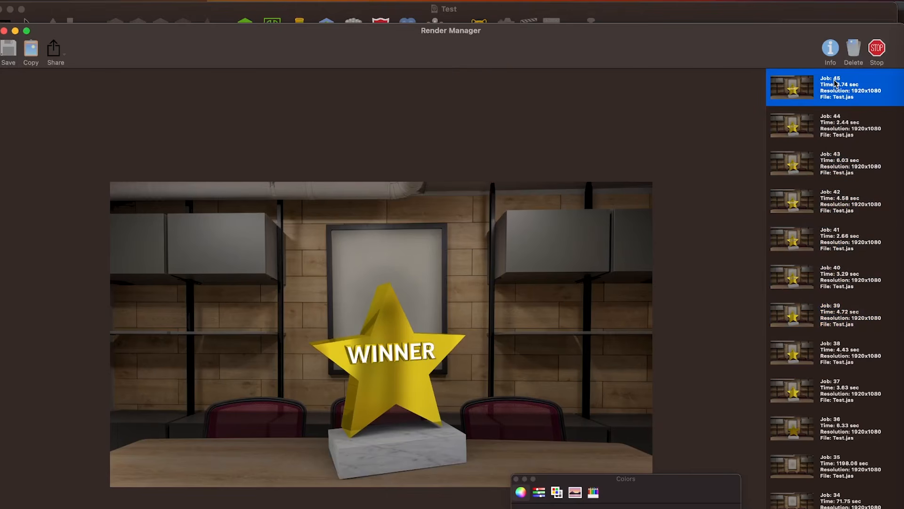
left_click(666, 18)
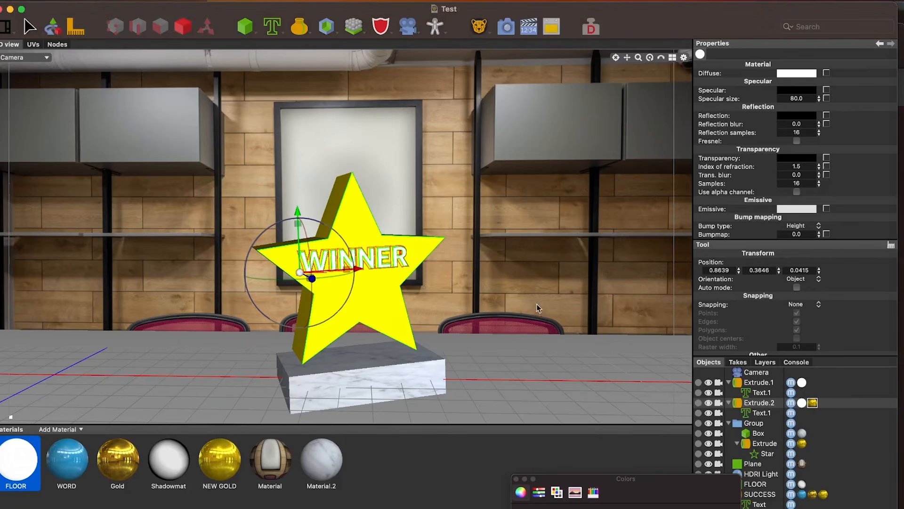
Raise the trophy's Group folder to about Y 0.002, render the scene, and return to the 3D scene
left_click(763, 423)
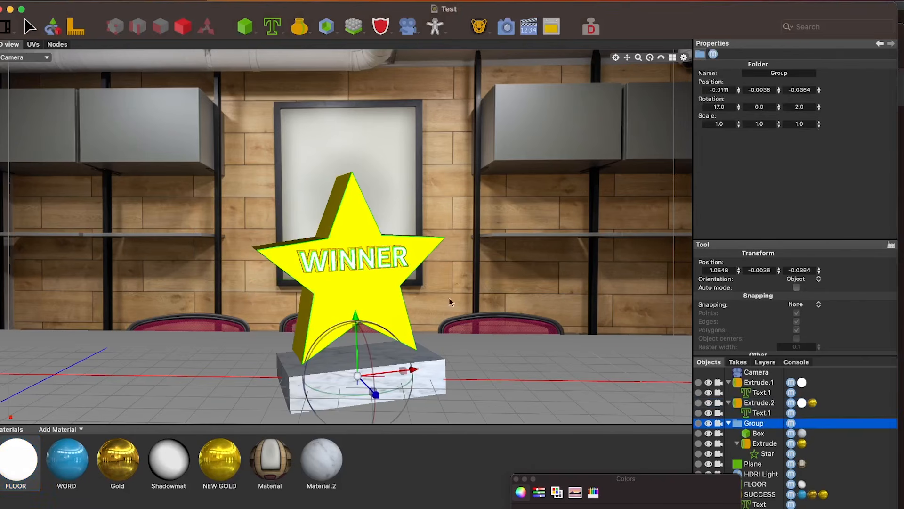
left_click(355, 322)
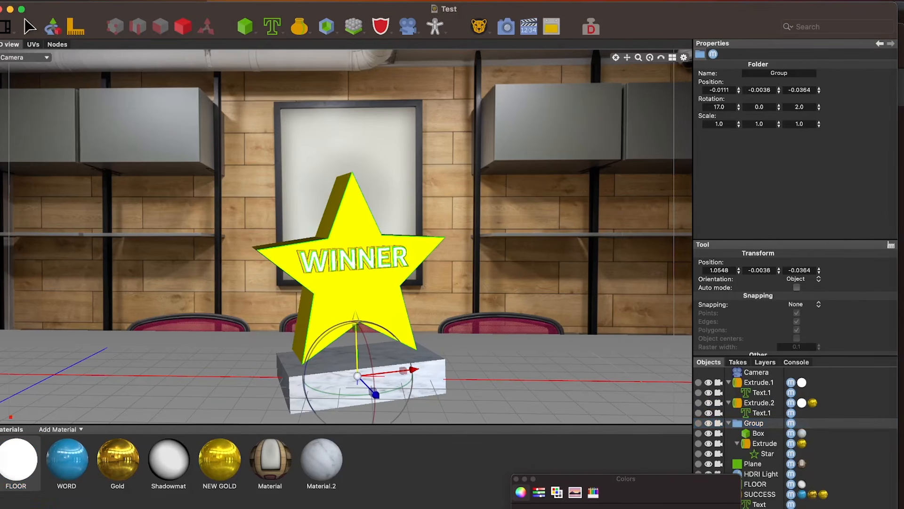
left_click_drag(355, 317, 356, 313)
left_click(505, 27)
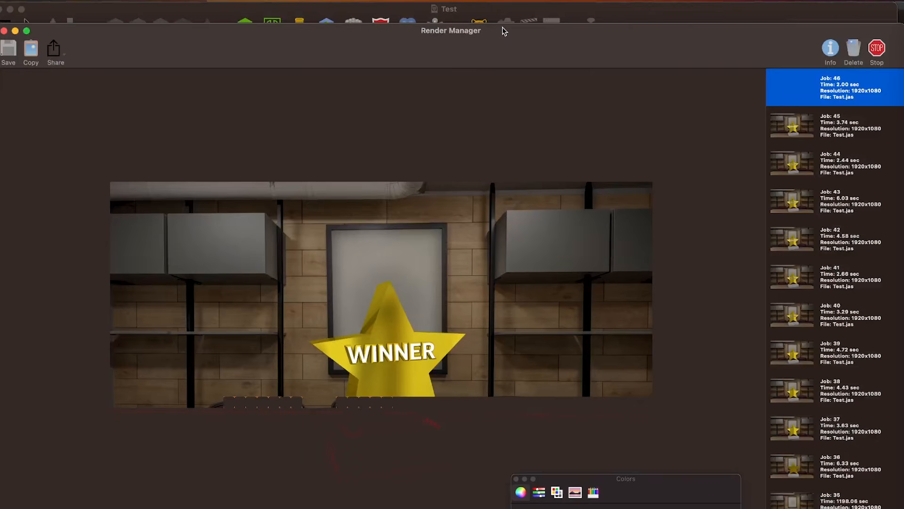
left_click_drag(554, 33, 548, 14)
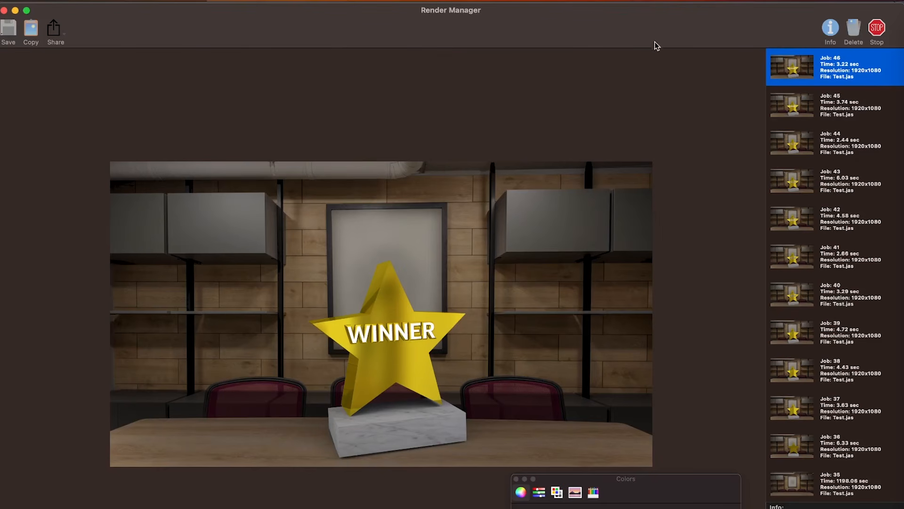
left_click_drag(657, 32, 657, 82)
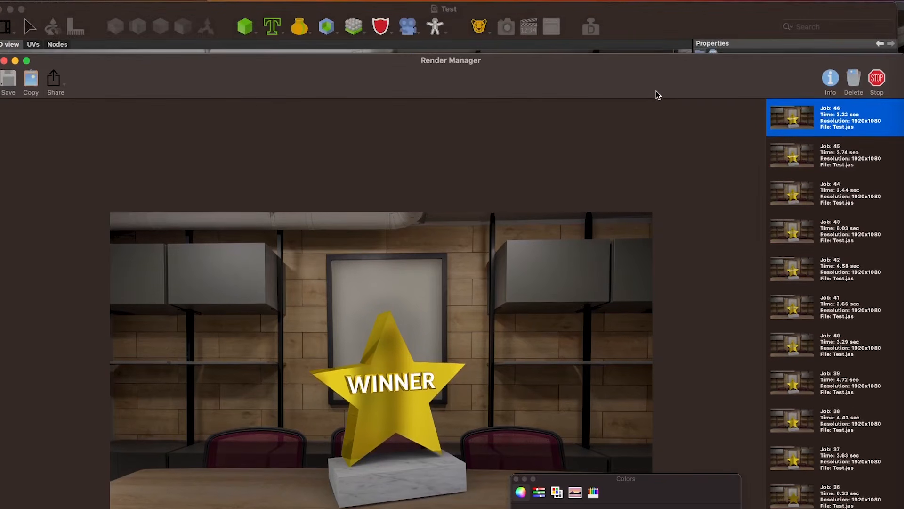
left_click(665, 29)
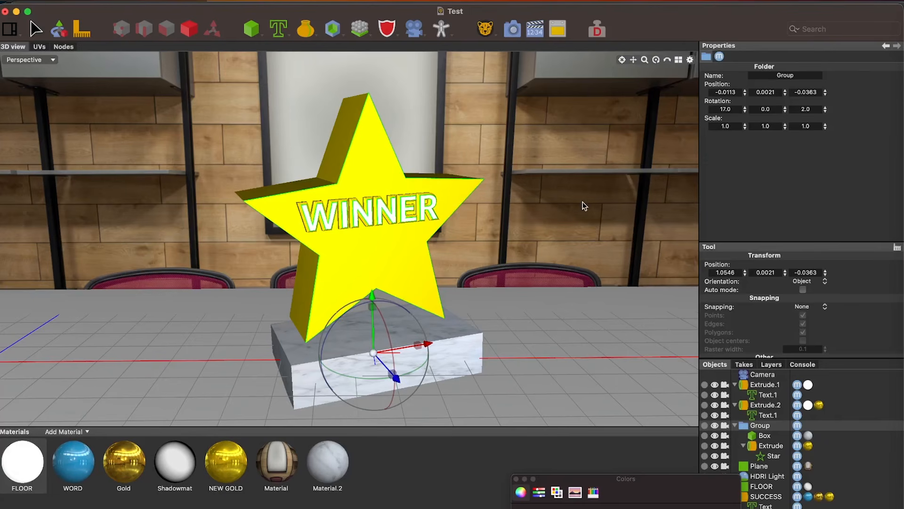
Inspect the star trophy and its WINNER lettering from several angles in the Perspective view
scroll(584, 206, "down", 4)
left_click_drag(583, 204, 549, 198, "alt")
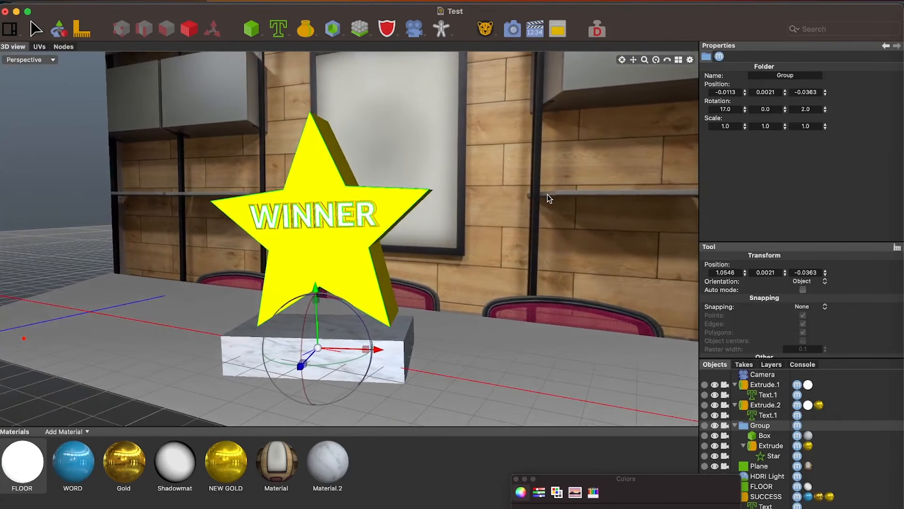
scroll(578, 267, "up", 4)
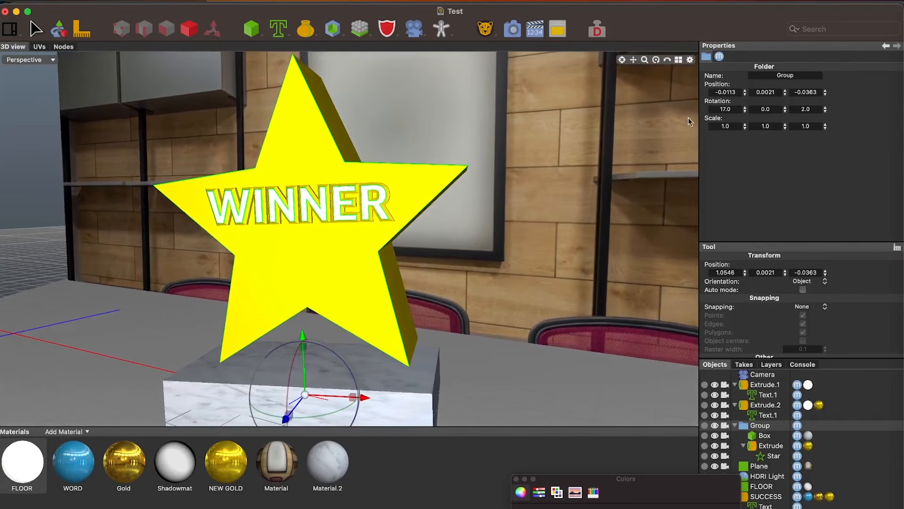
left_click_drag(634, 61, 697, 48)
left_click_drag(526, 259, 548, 268, "alt")
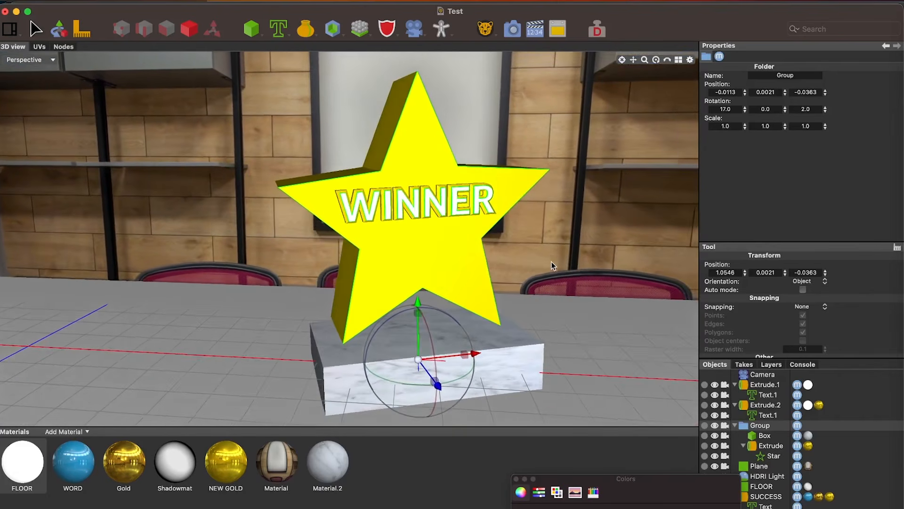